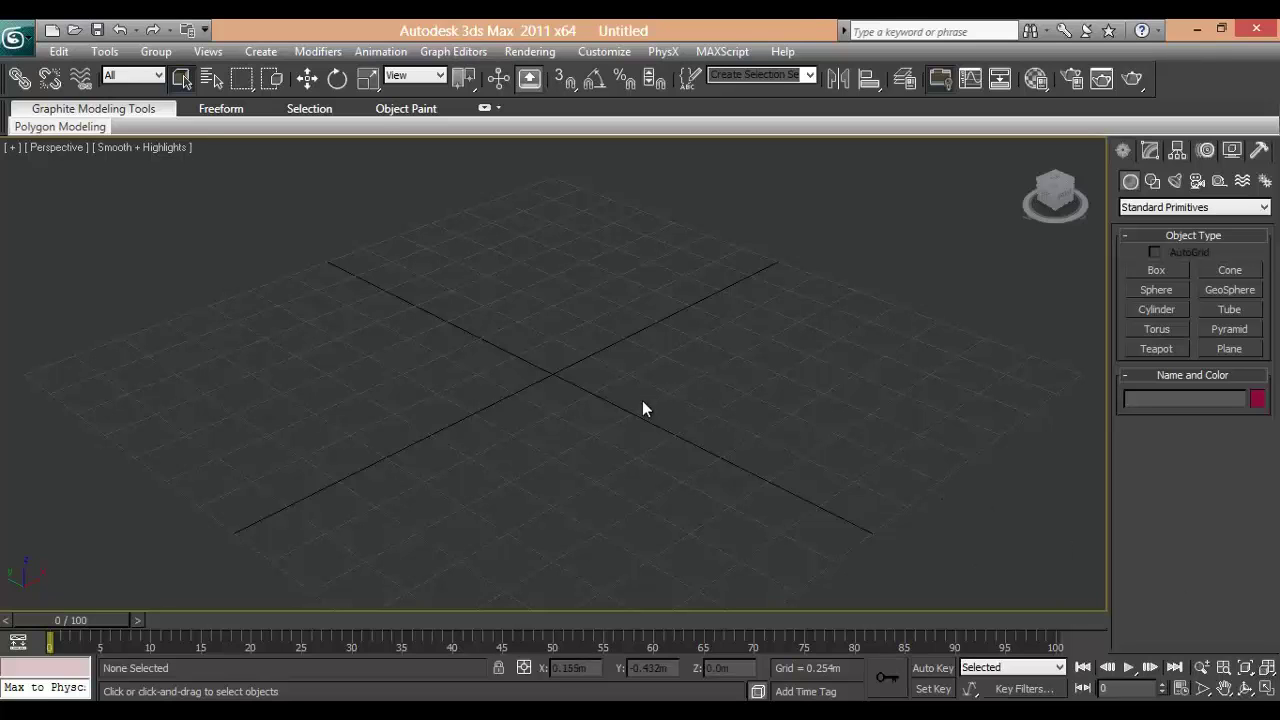
Create Sphere001 at the grid origin with radius 0.519m and 100 segments.
mouse_move(600, 397)
middle_mouse_down()
mouse_move(634, 466)
mouse_move(631, 440)
mouse_move(588, 390)
middle_mouse_up()
left_click(1155, 290)
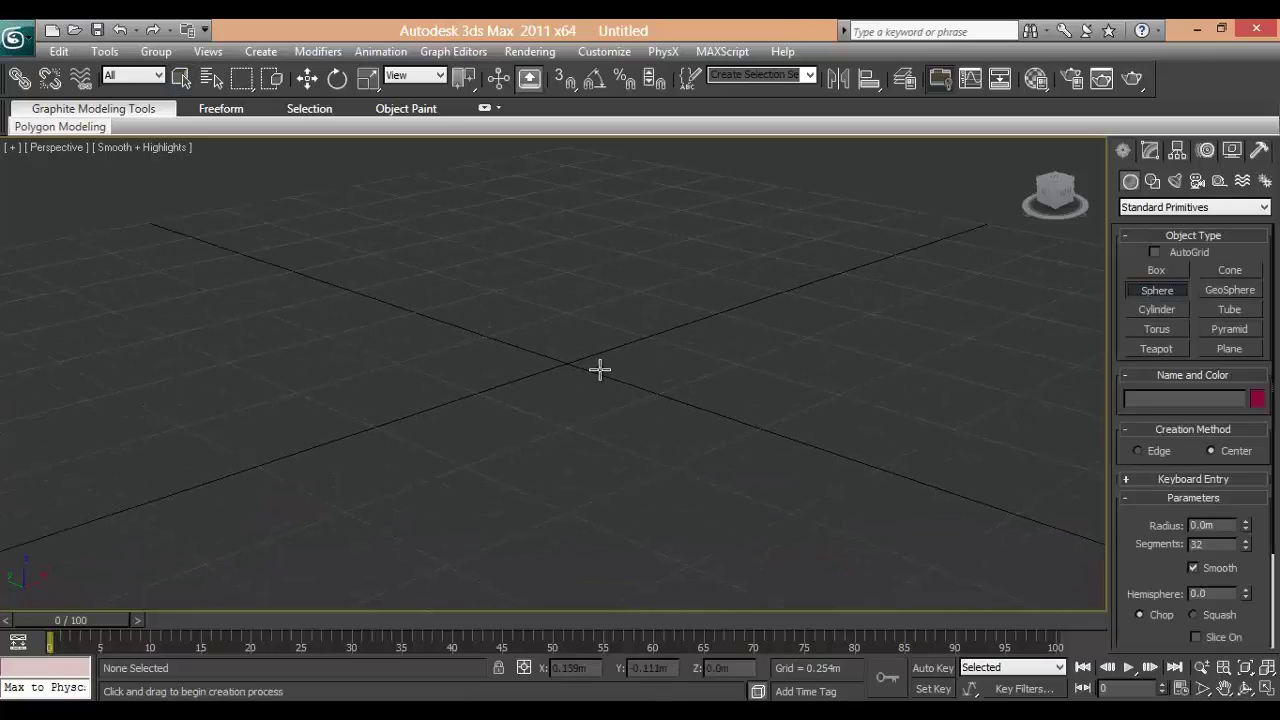
left_click_drag(562, 350, 723, 434)
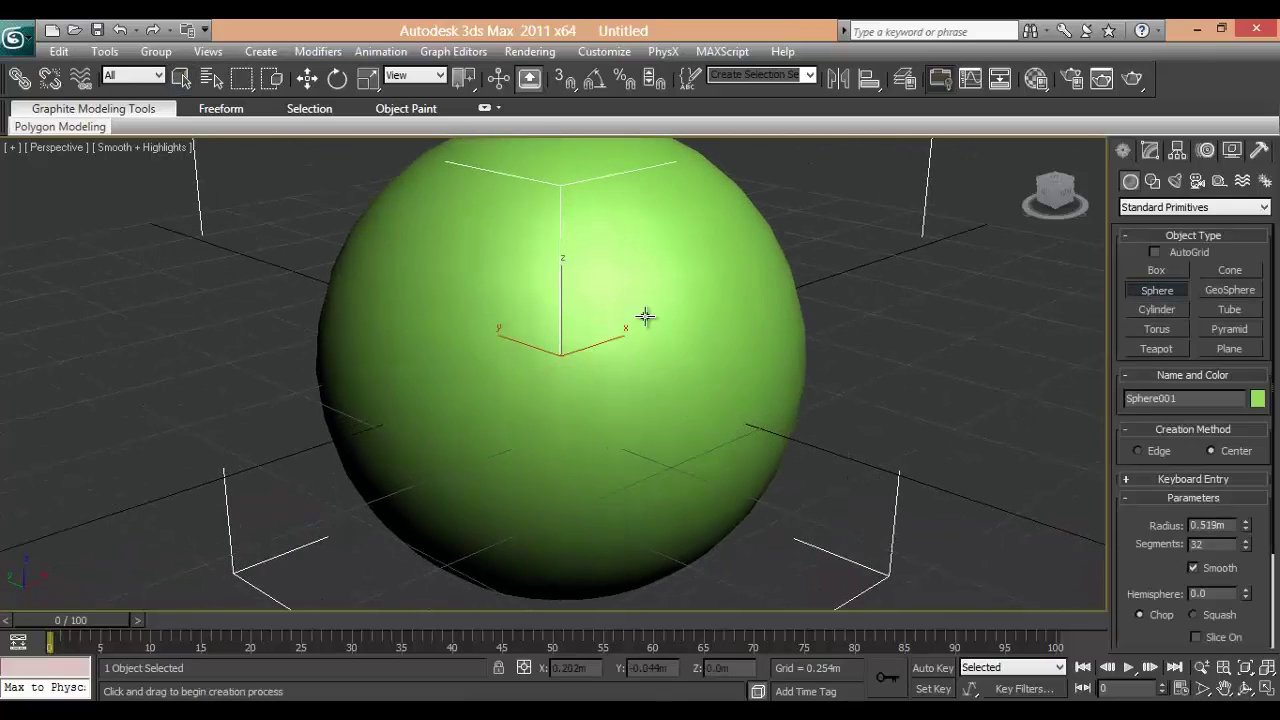
scroll(670, 291, "down", 3)
middle_click_drag(668, 343, 708, 346, "alt")
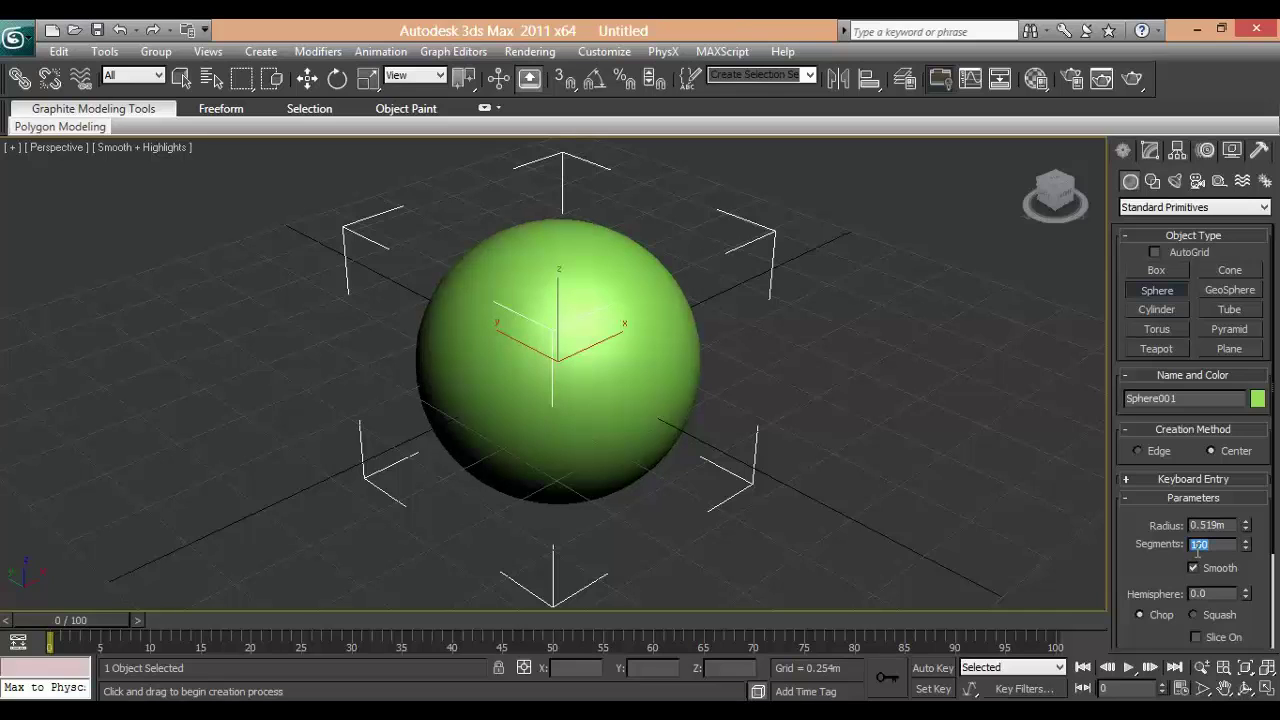
left_click(307, 78)
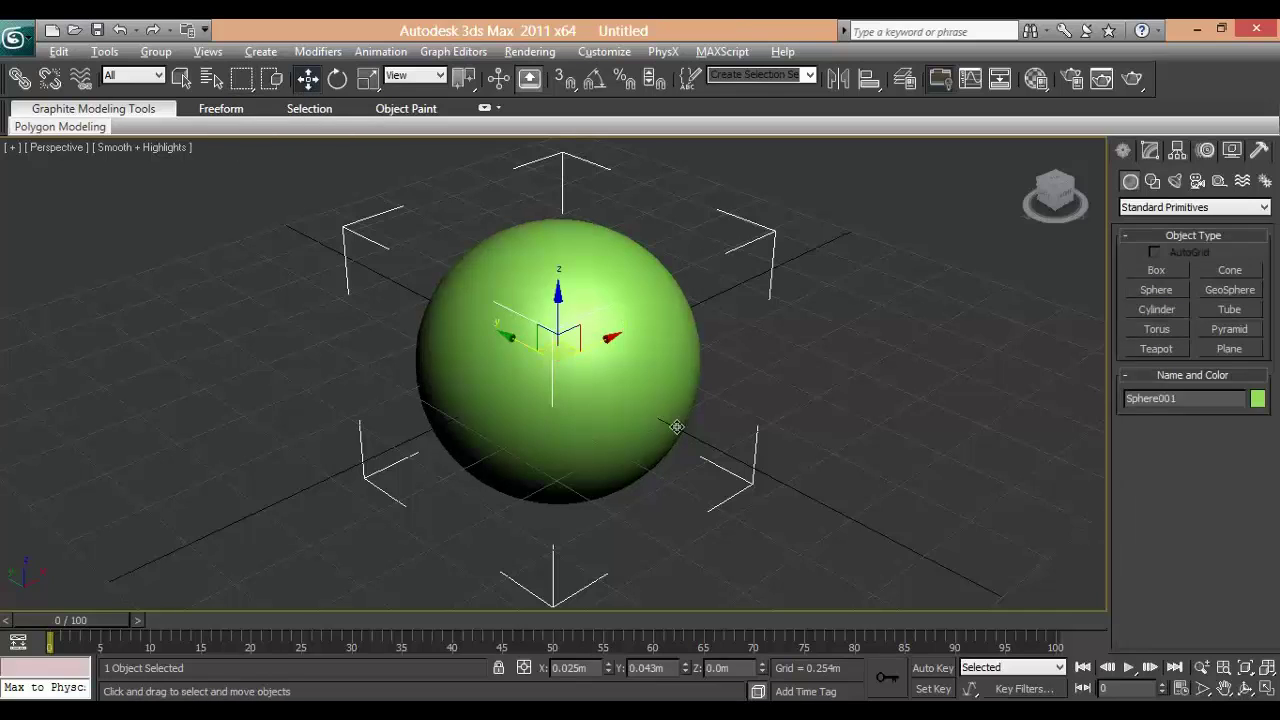
middle_click_drag(657, 420, 660, 392, "alt")
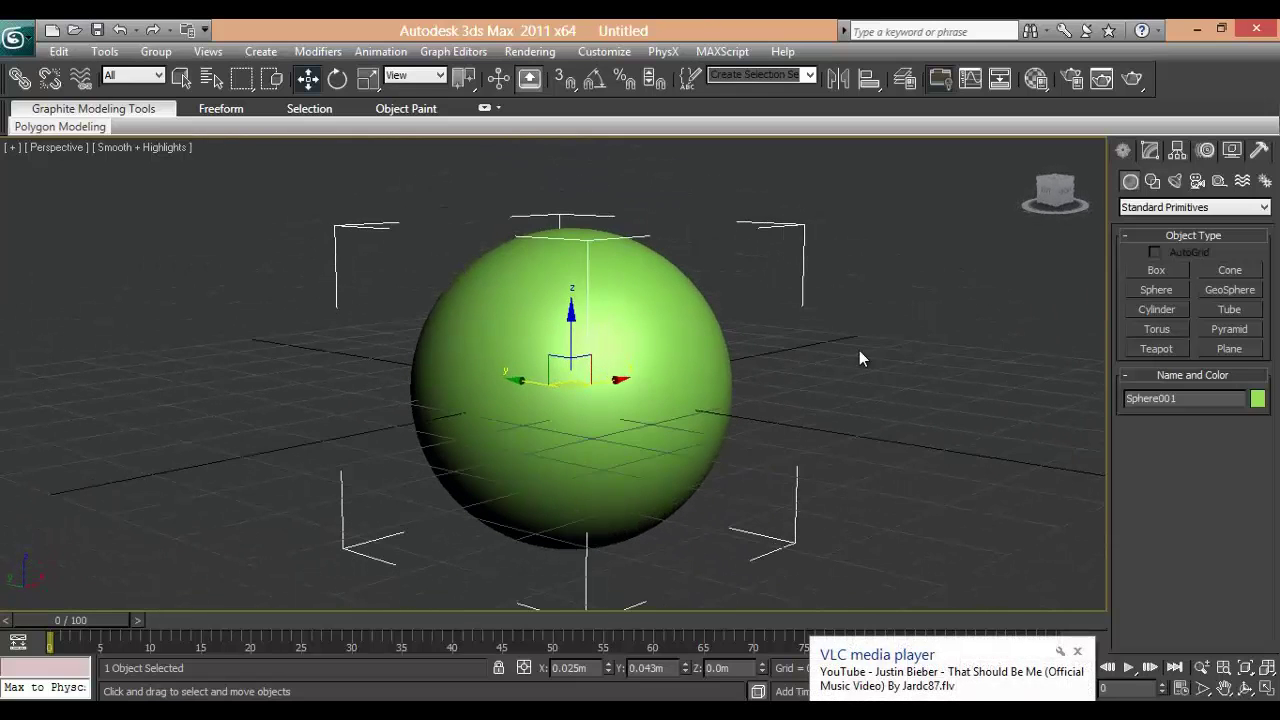
Add a Noise modifier to the sphere from the Modify panel's Modifier List.
left_click(1187, 207)
left_click(1185, 224)
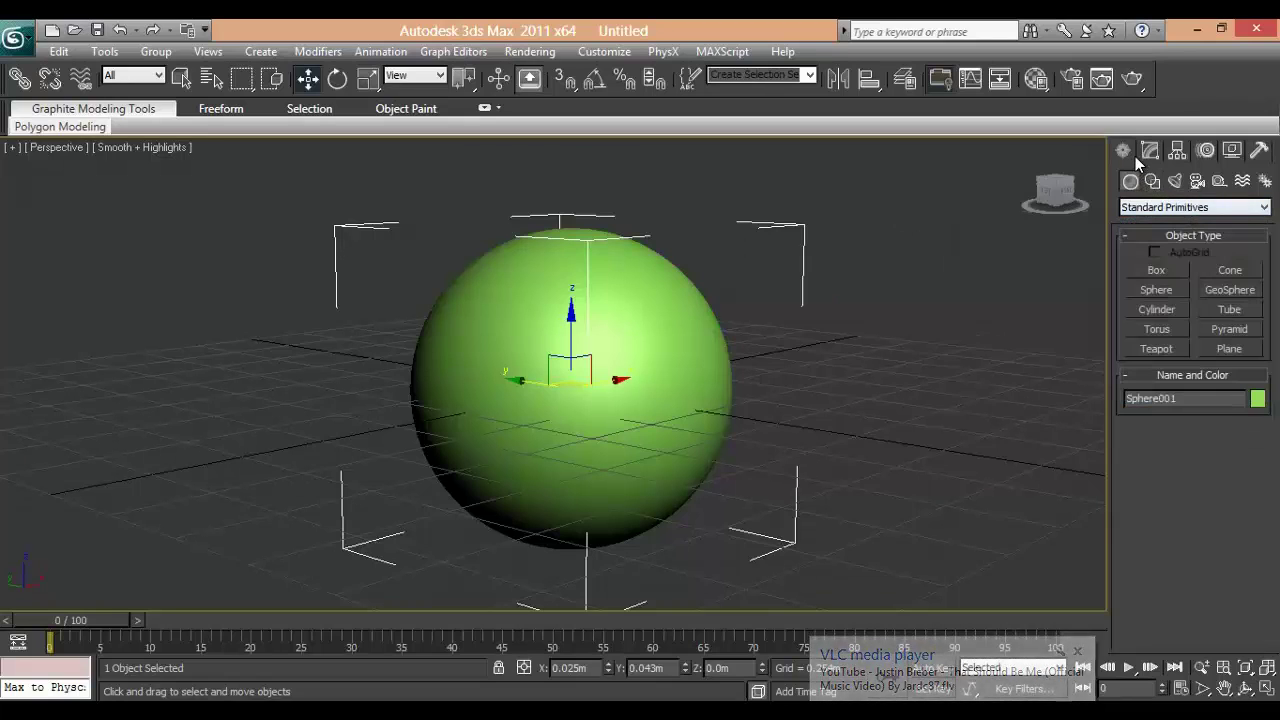
left_click(1147, 153)
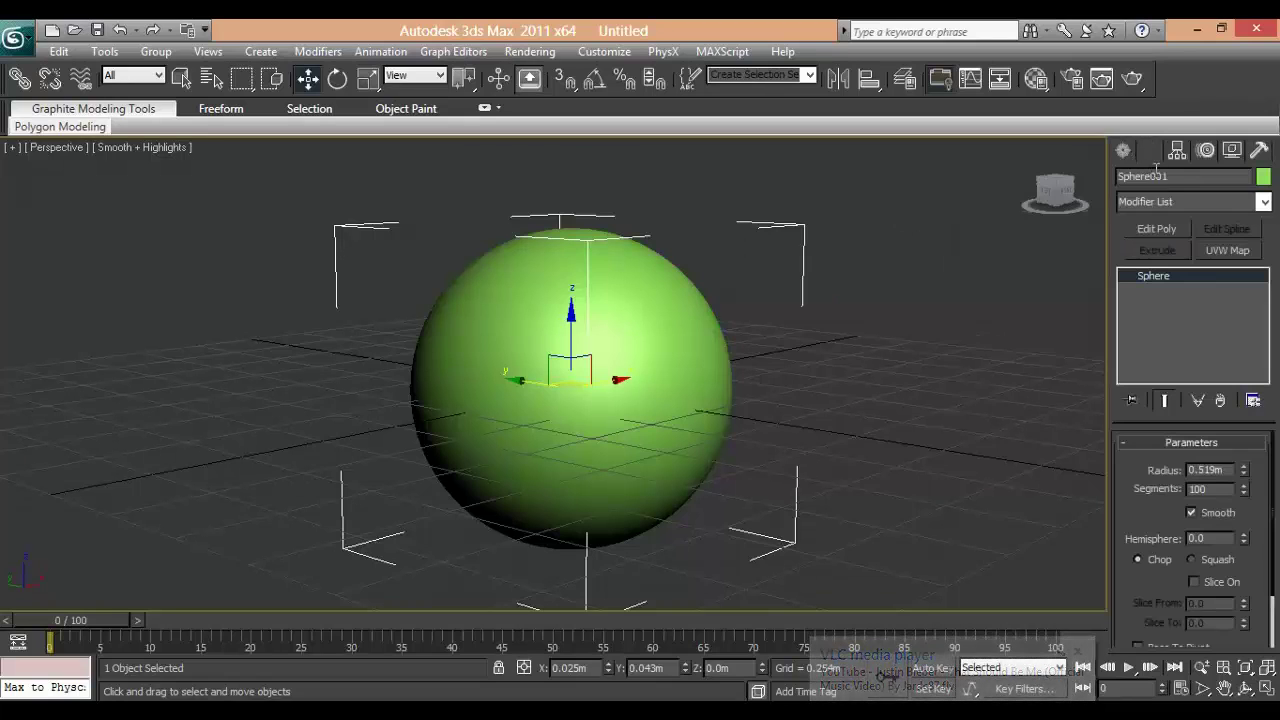
left_click(1263, 203)
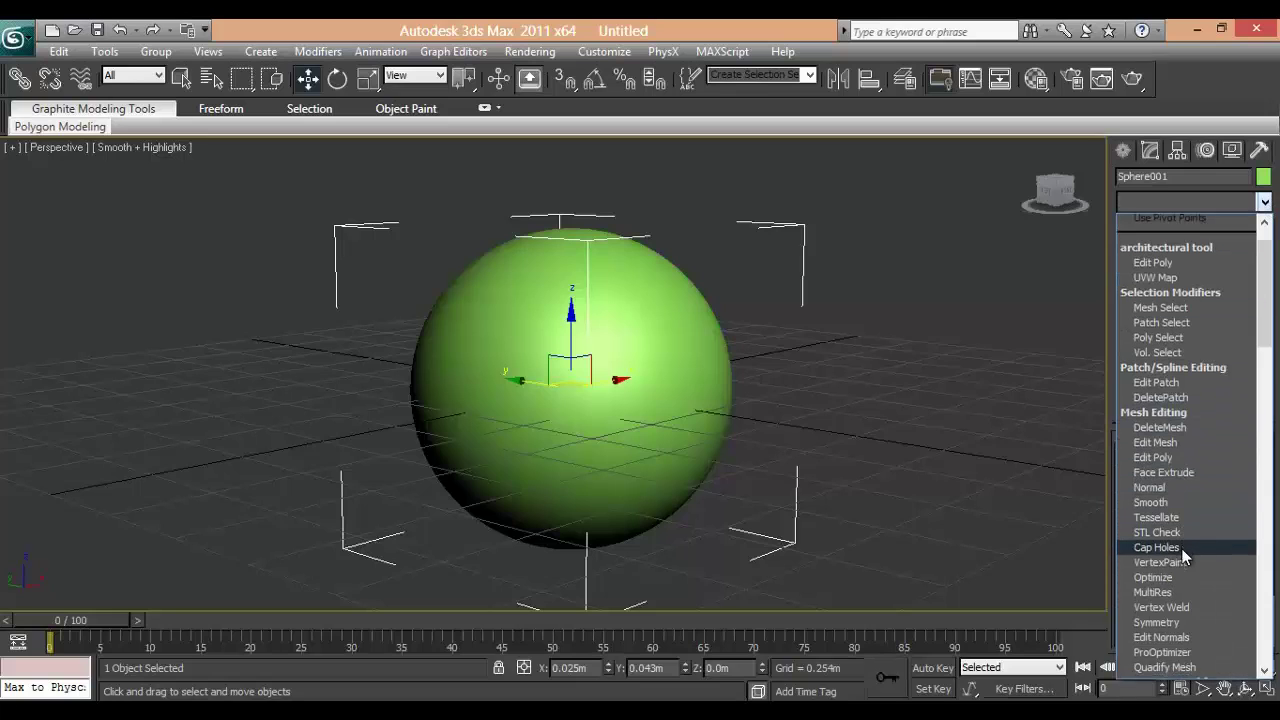
scroll(1184, 552, "down", 3)
scroll(1184, 552, "down", 4)
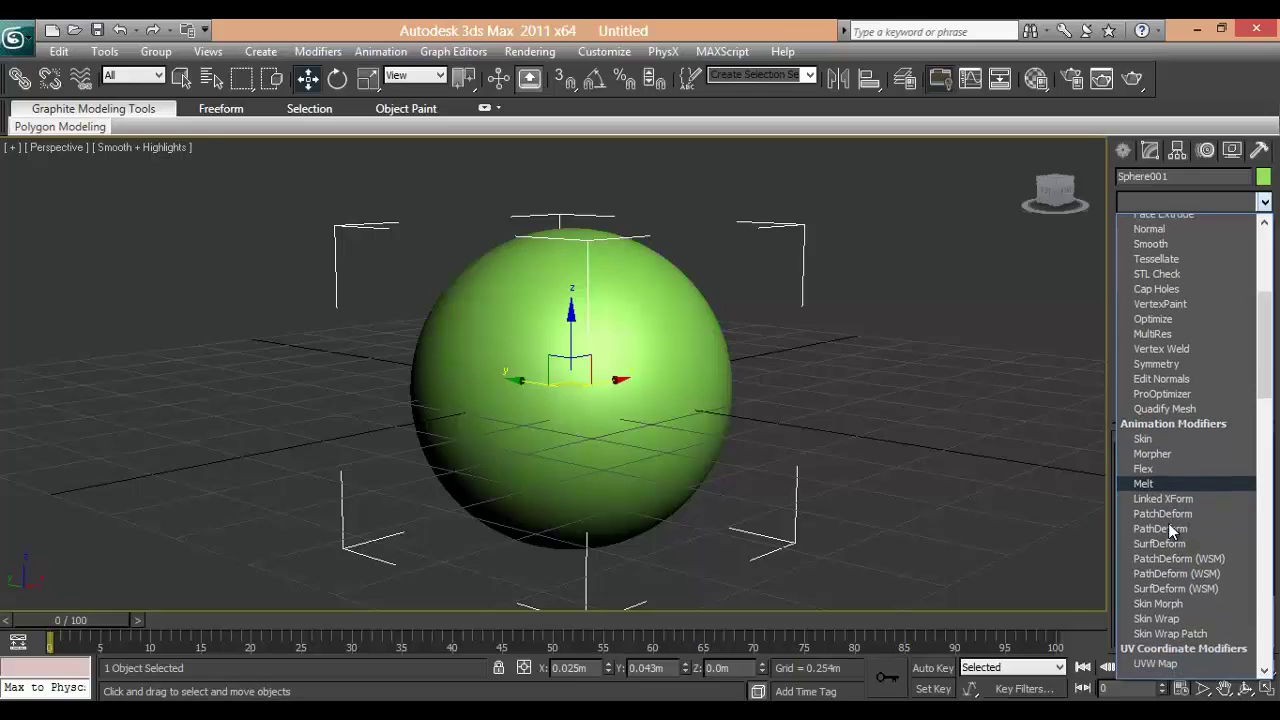
scroll(1172, 531, "down", 8)
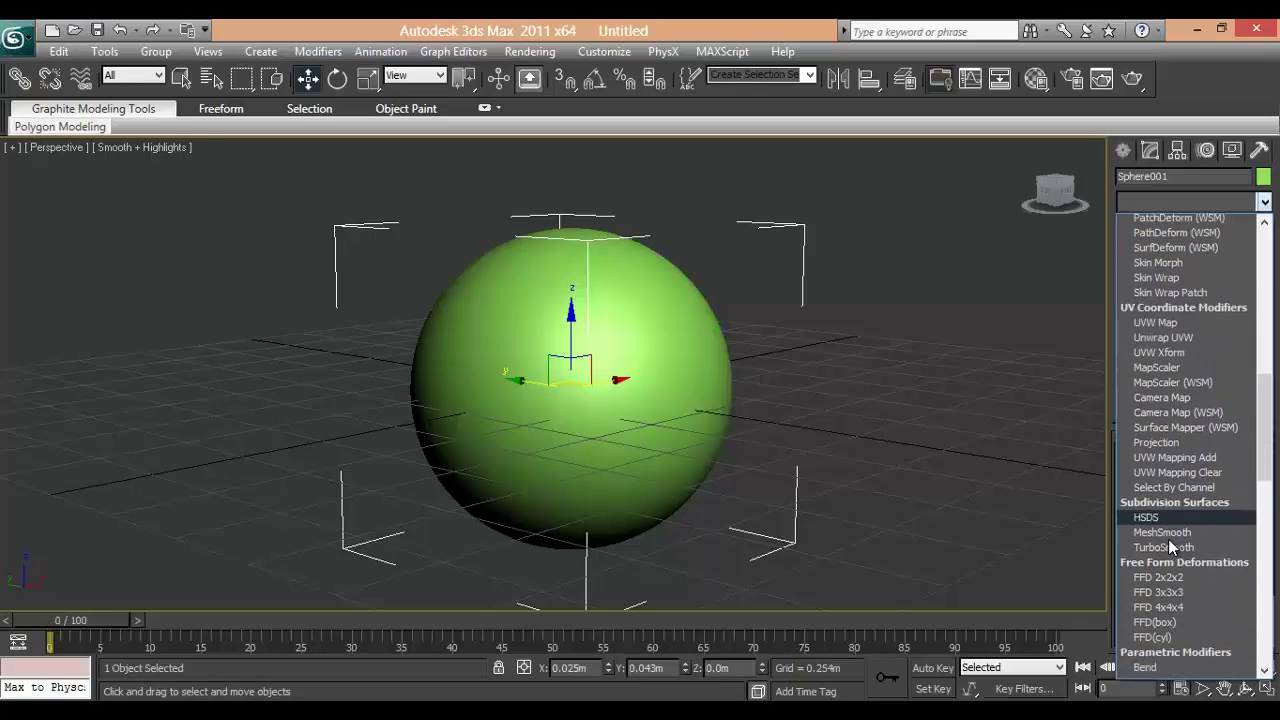
scroll(1168, 547, "down", 3)
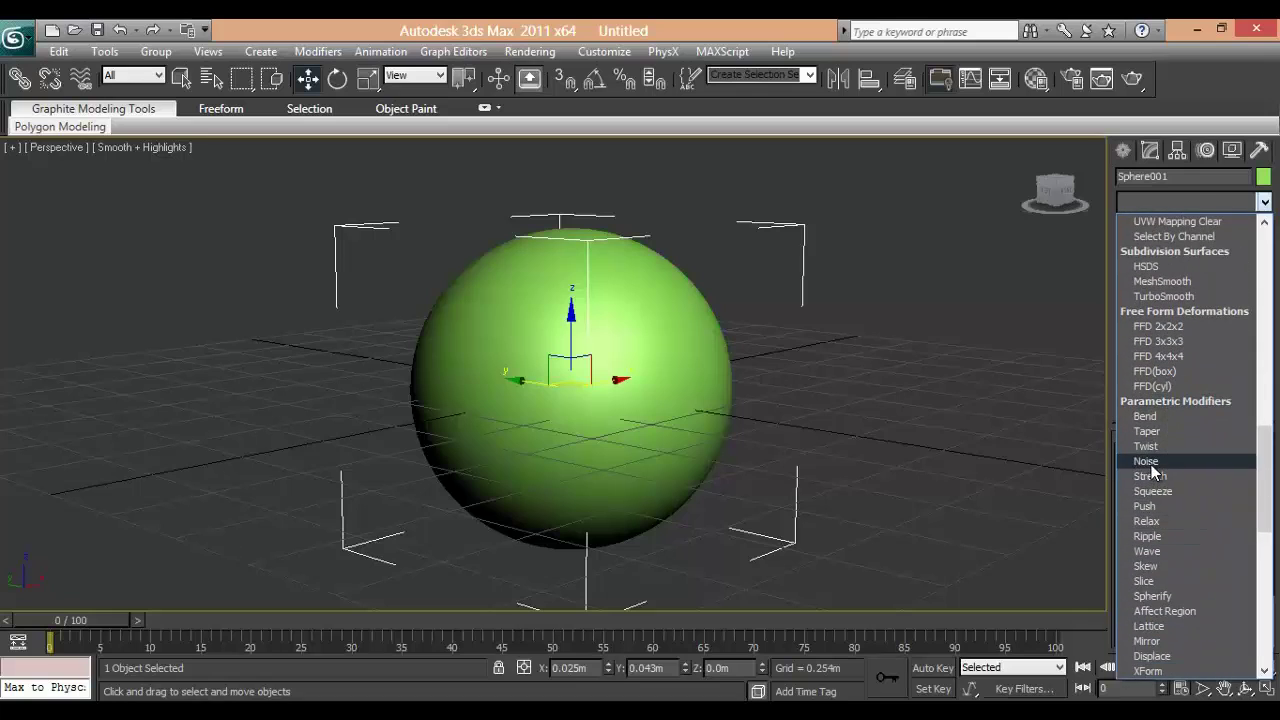
left_click(1148, 383)
Add a Stretch modifier above Noise.
left_click(1263, 203)
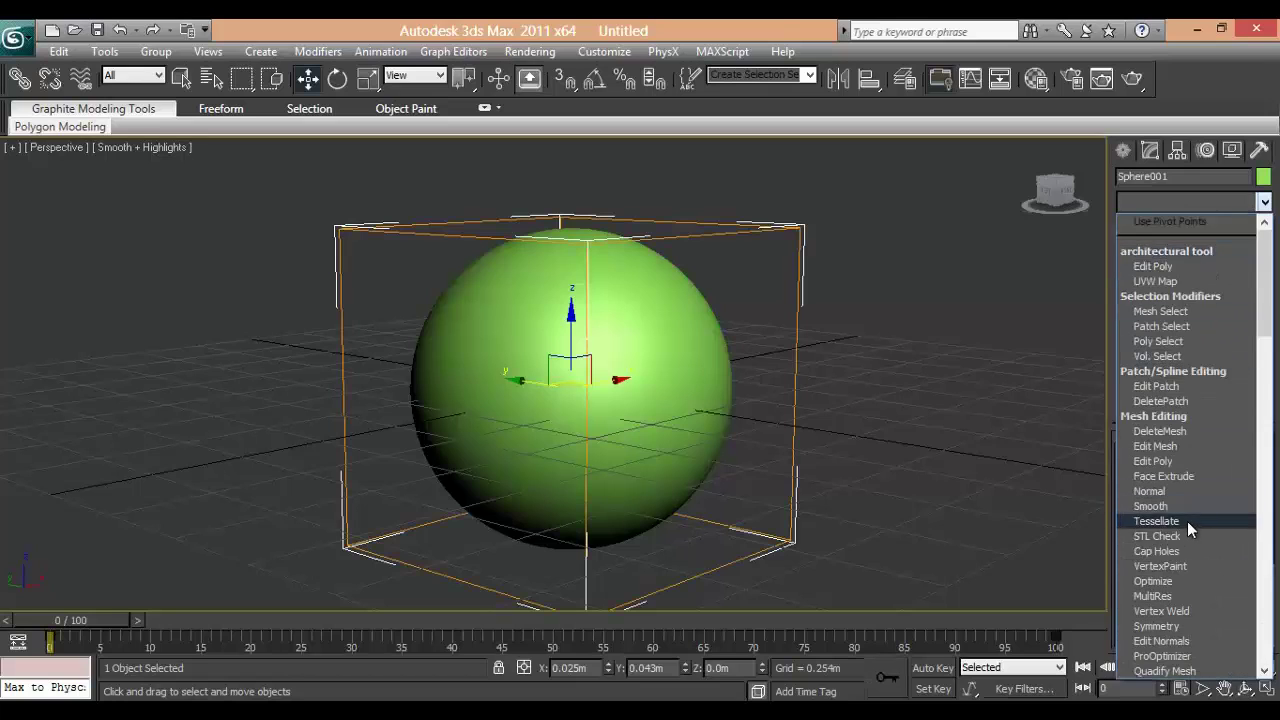
scroll(1178, 576, "down", 5)
scroll(1178, 576, "down", 9)
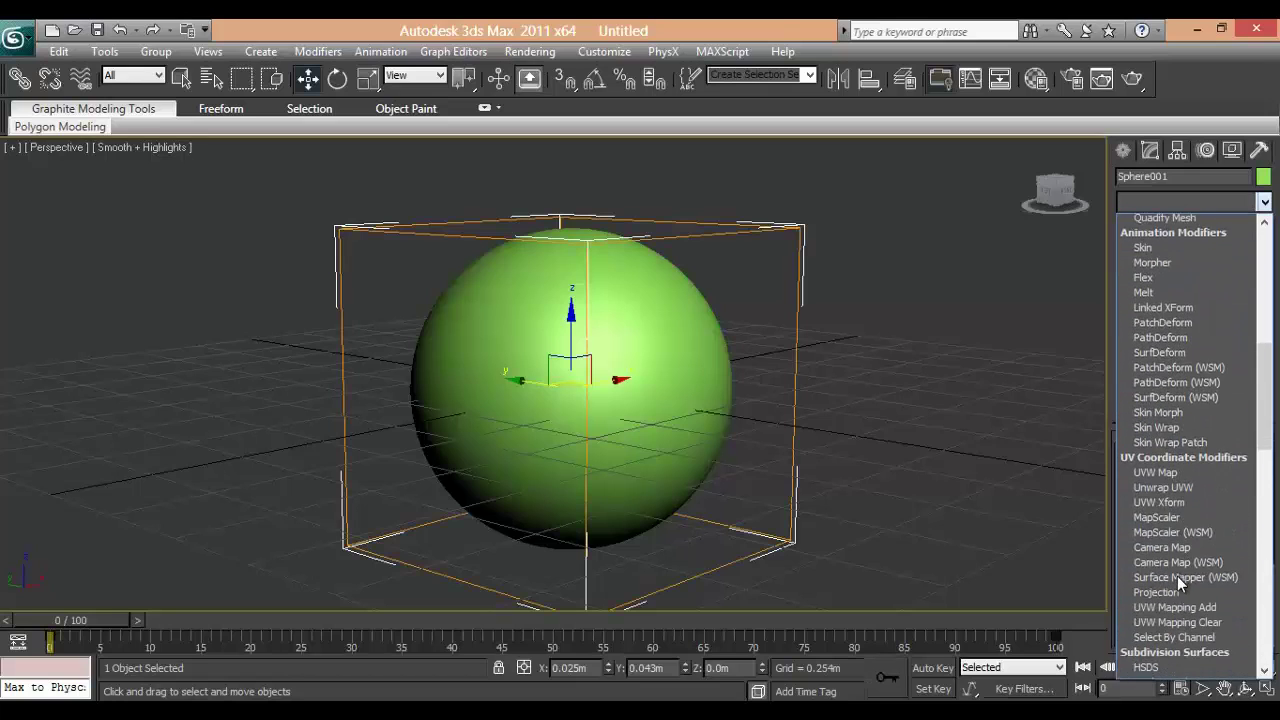
scroll(1170, 583, "down", 4)
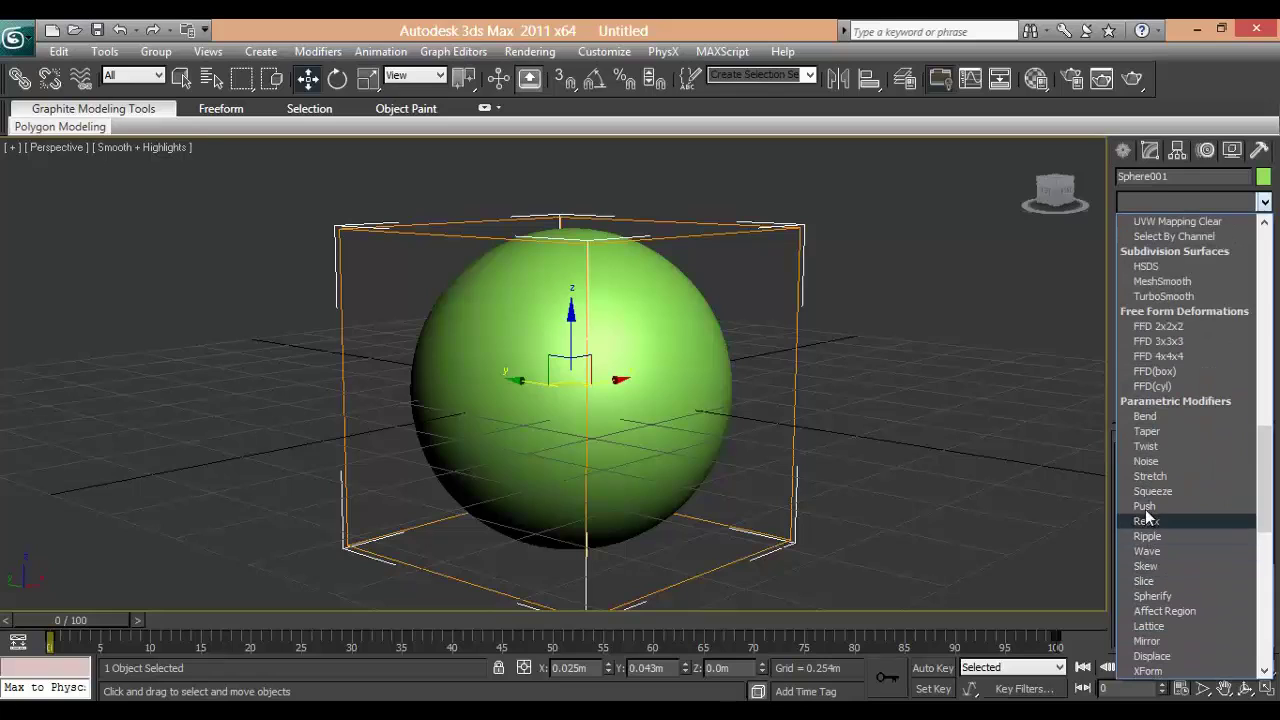
left_click(1148, 477)
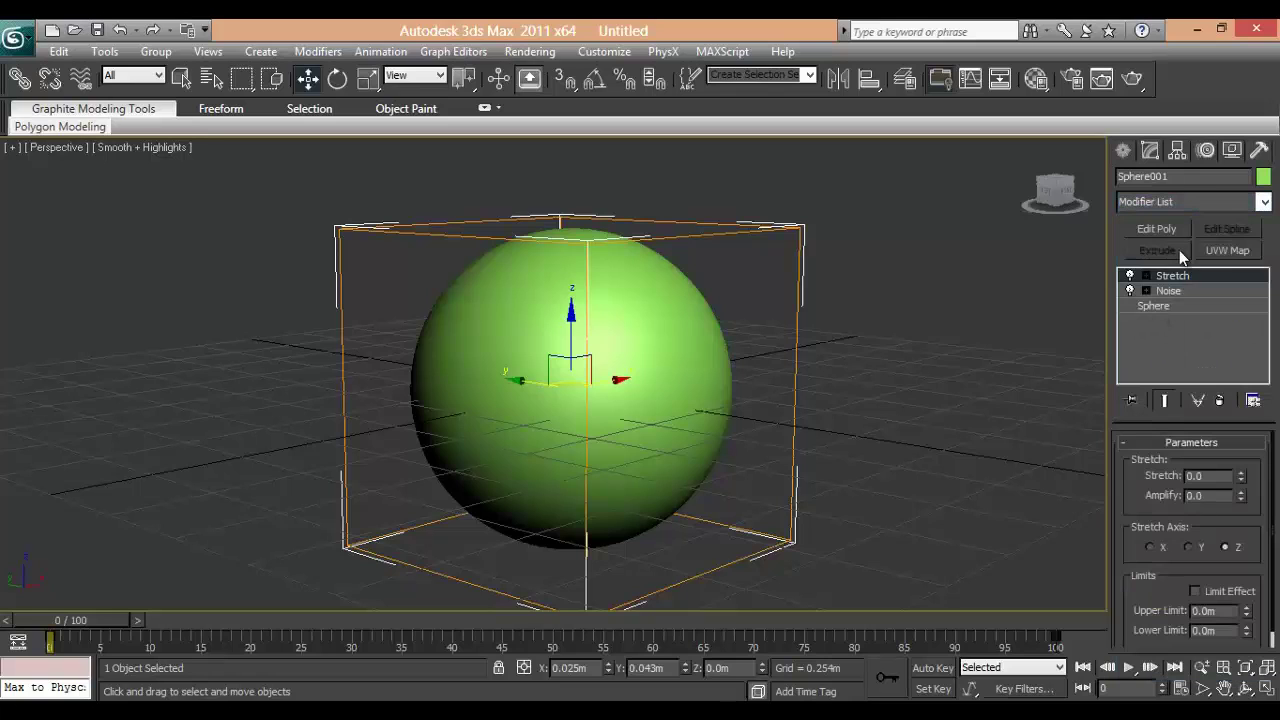
Add a Squeeze modifier at the top of the stack.
left_click(1264, 202)
scroll(1159, 568, "down", 10)
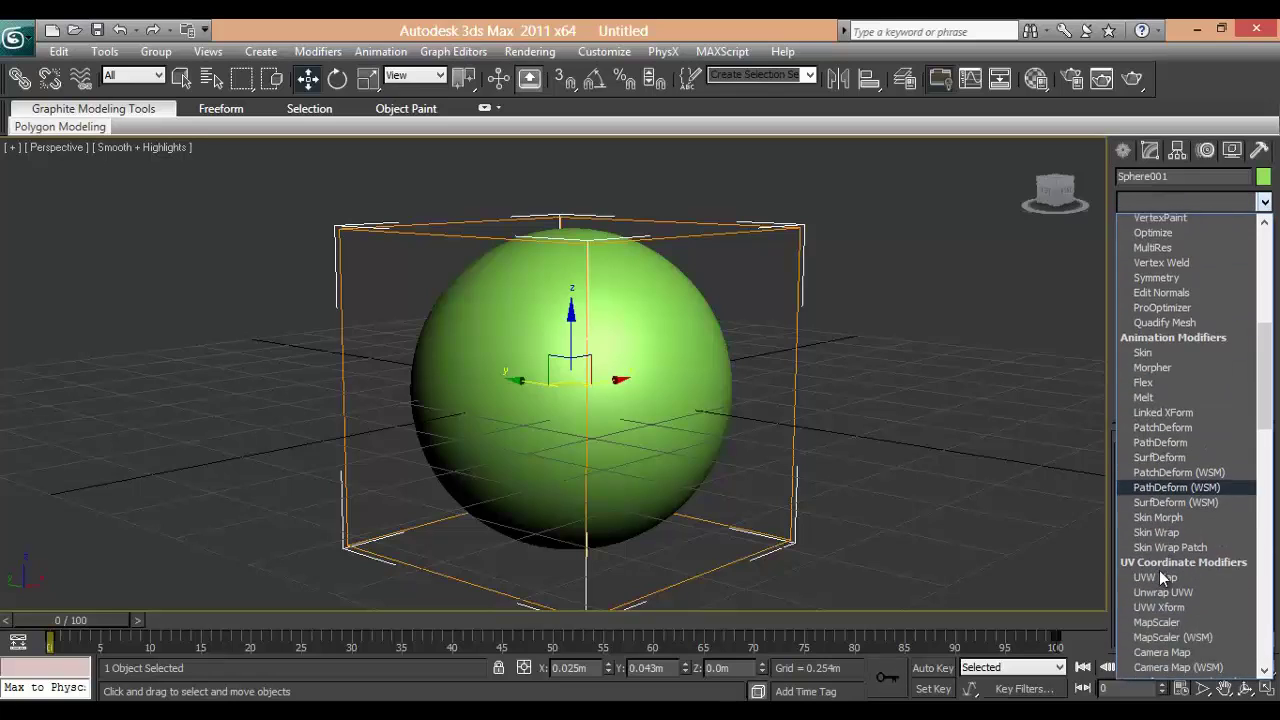
scroll(1159, 588, "down", 4)
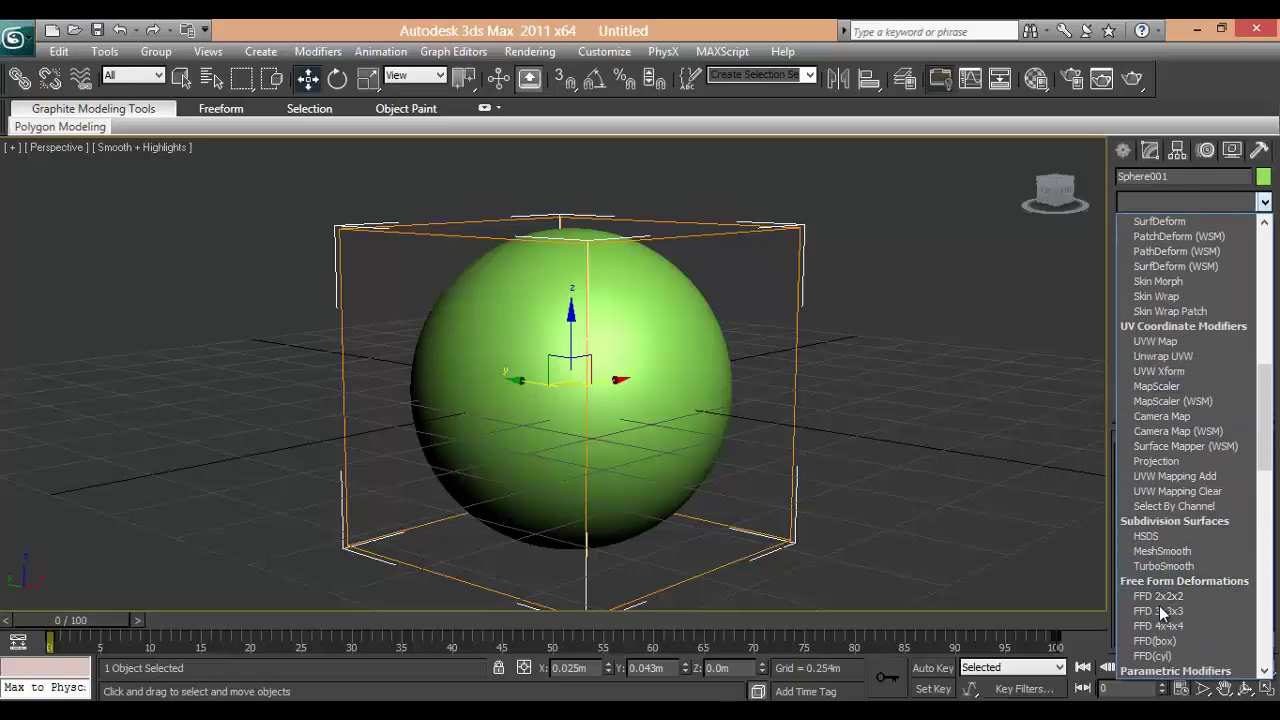
scroll(1160, 596, "down", 4)
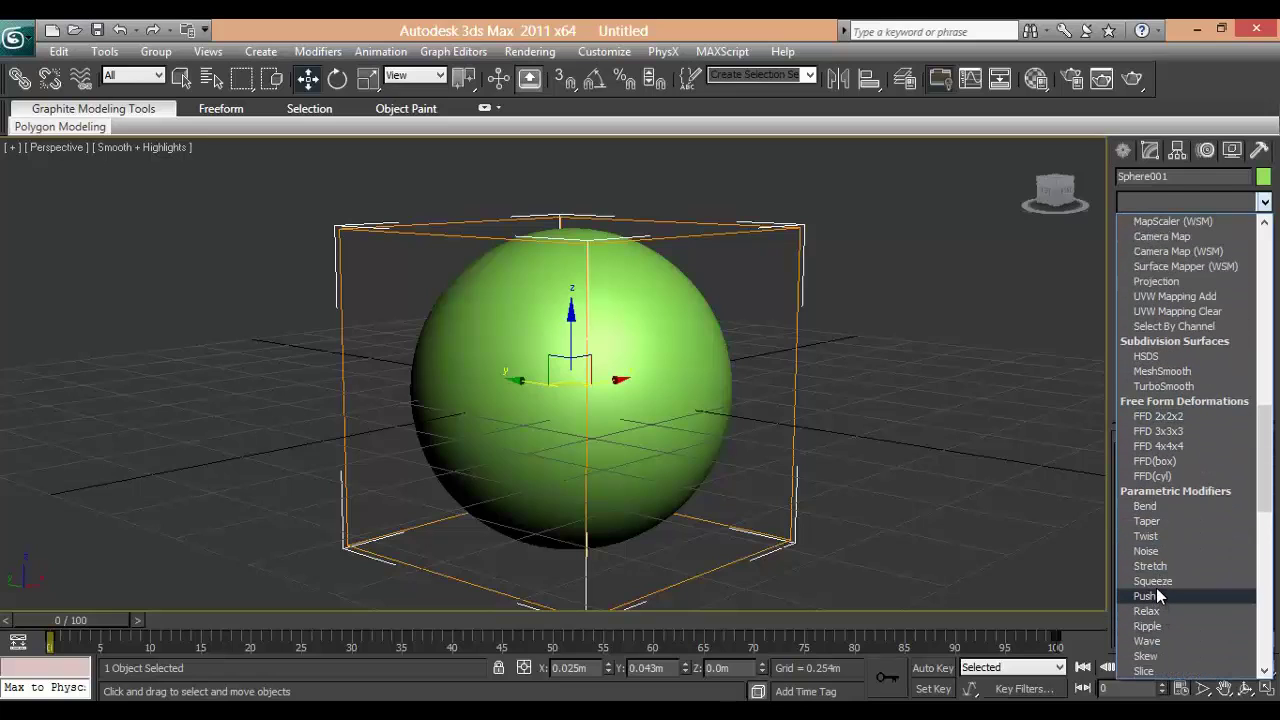
left_click(1150, 581)
Set the Noise modifier's strength to 5.0m on X, Y and Z.
left_click(1170, 306)
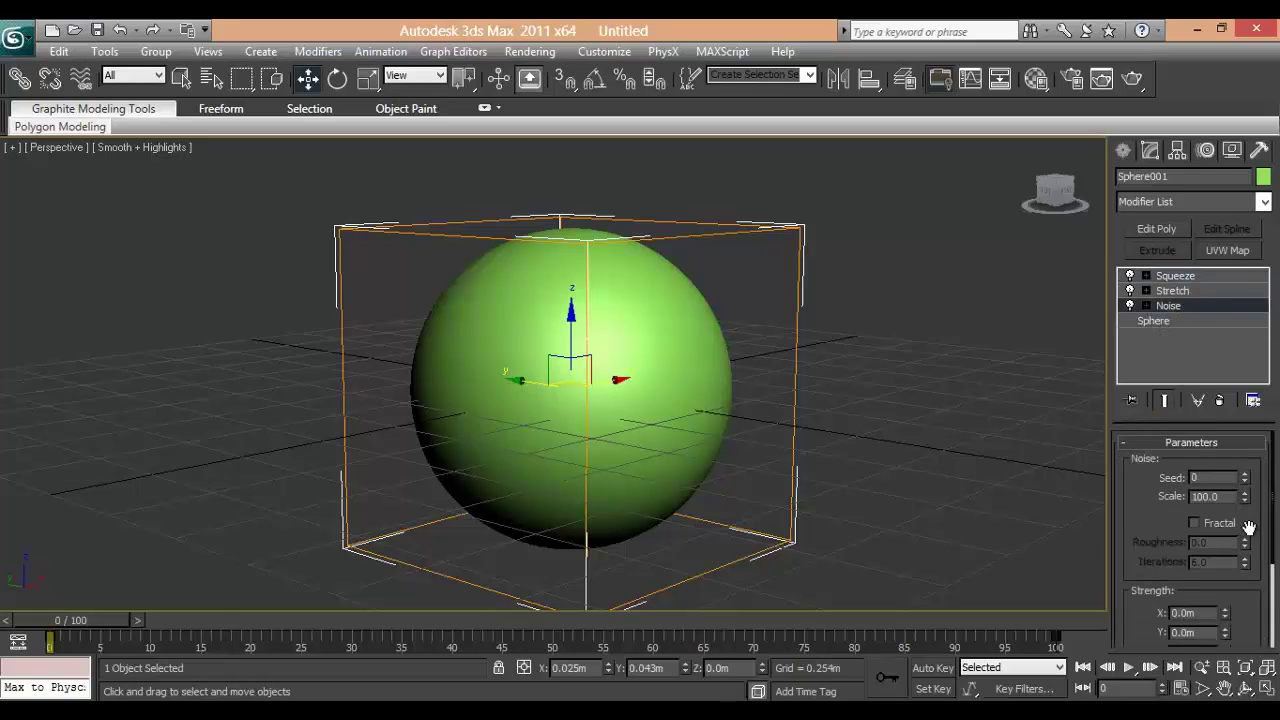
left_click_drag(1274, 543, 1272, 589)
mouse_move(1274, 519)
left_mouse_down()
mouse_move(1274, 500)
mouse_move(1274, 526)
left_mouse_up()
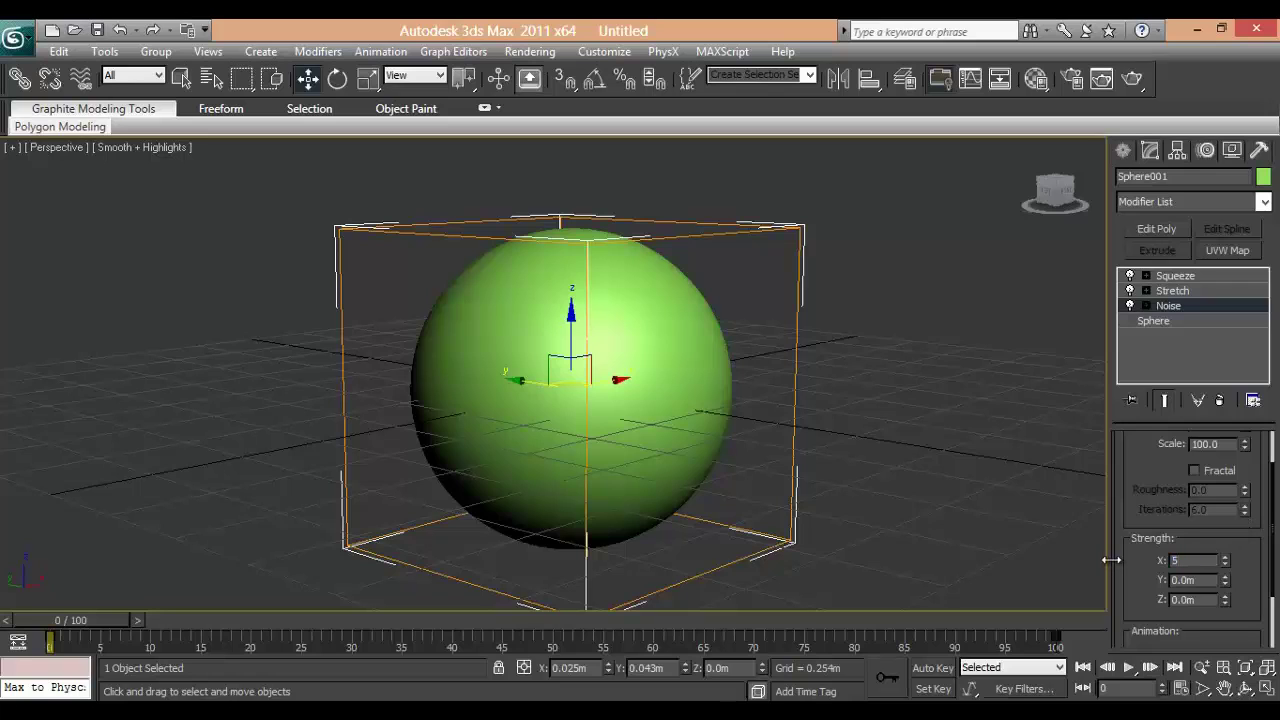
key("Tab")
type("5")
key("Tab")
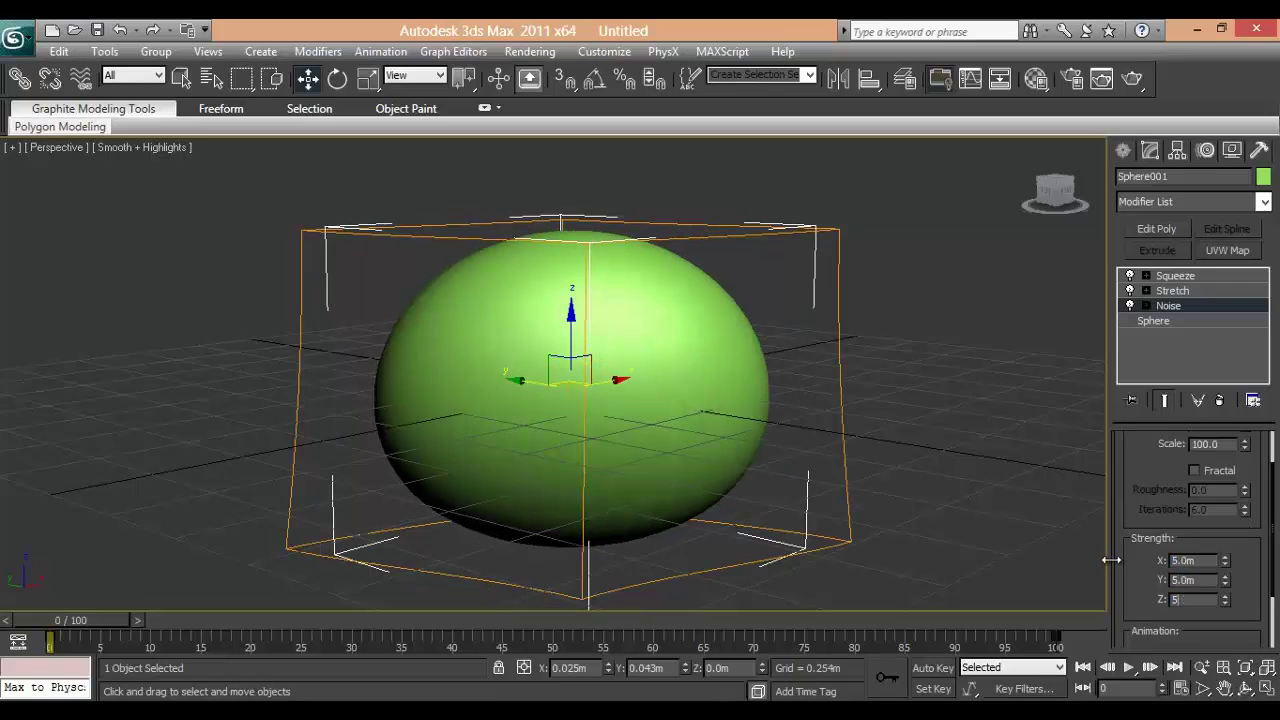
type("5")
key("Return")
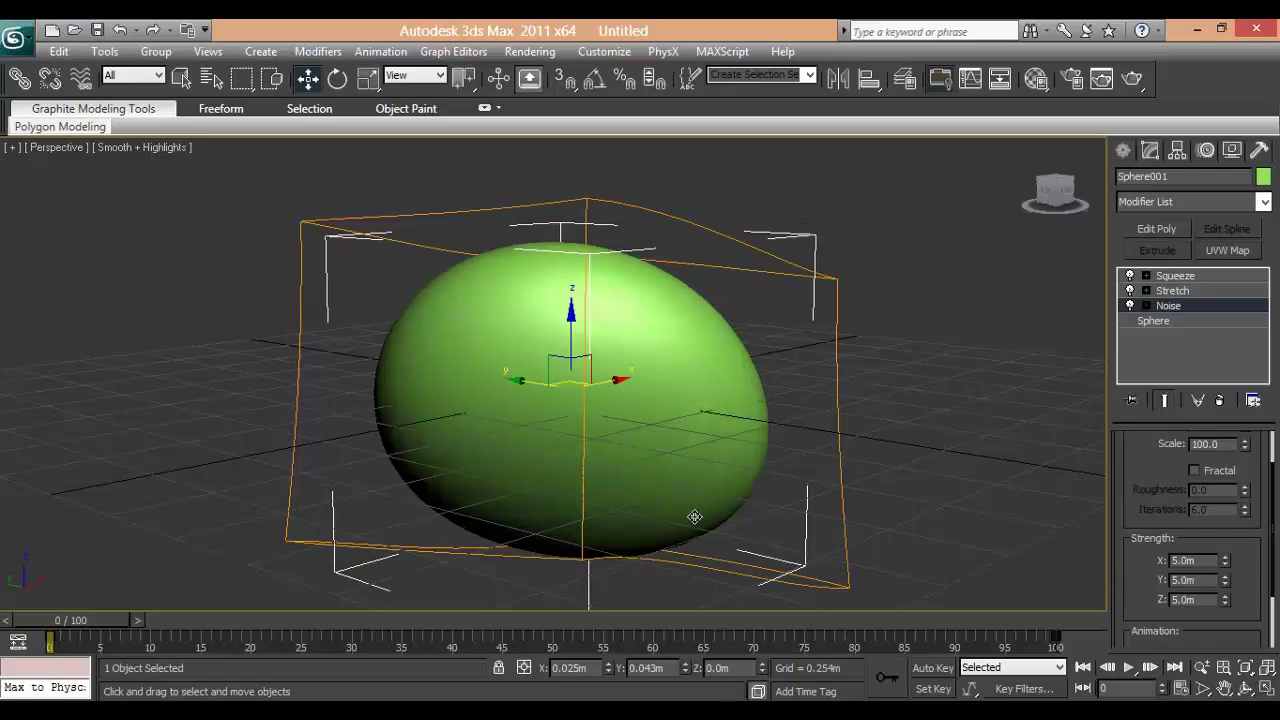
Raise the Noise scale to 242 and inspect the deformed sphere.
middle_click_drag(688, 507, 750, 490, "alt")
scroll(1200, 540, "up", 2)
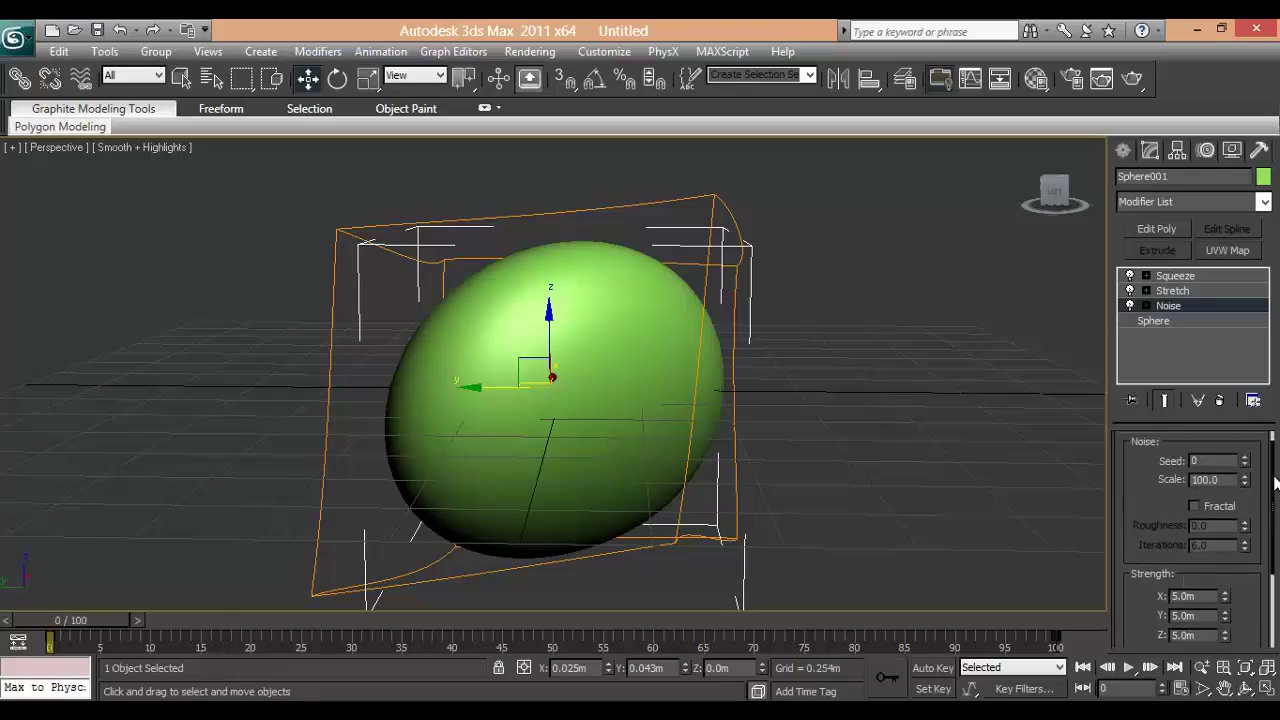
left_click_drag(1245, 470, 1245, 348)
Return to the four-viewport layout and zoom the Front and Top views onto the sphere.
left_click(1264, 689)
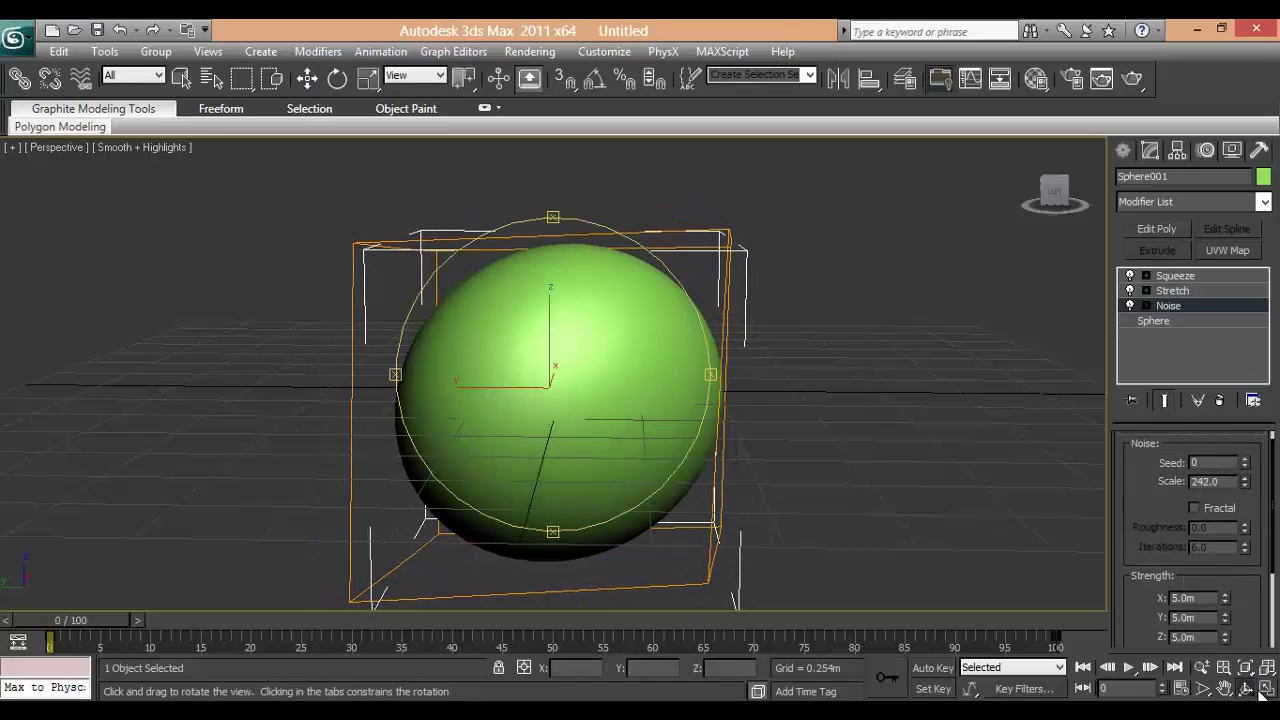
left_click(1267, 690)
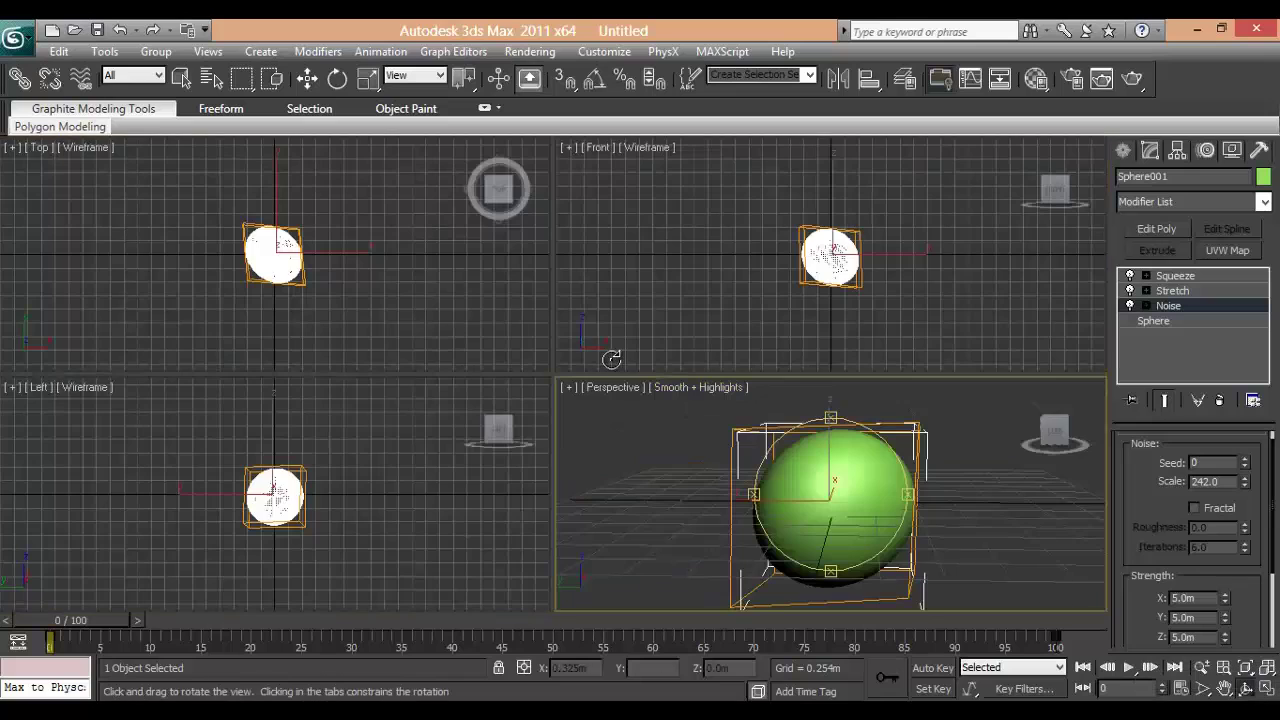
left_click(843, 297)
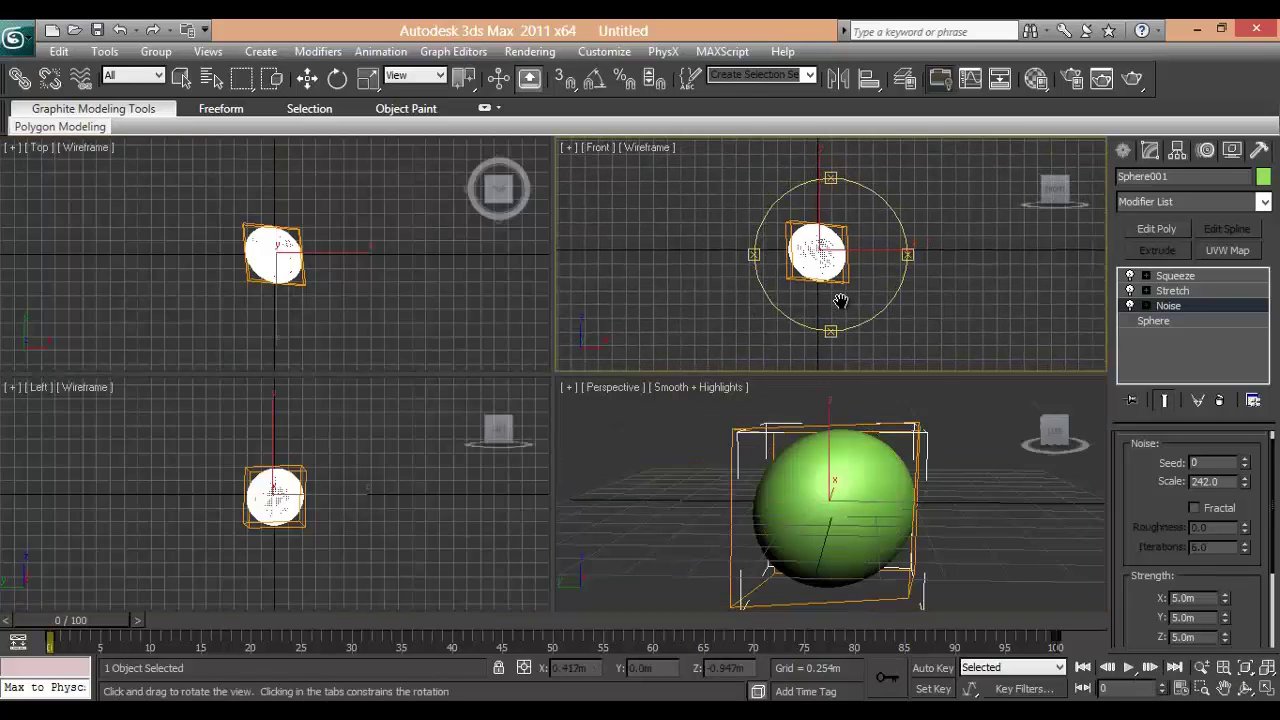
left_click(308, 79)
scroll(800, 245, "up", 3)
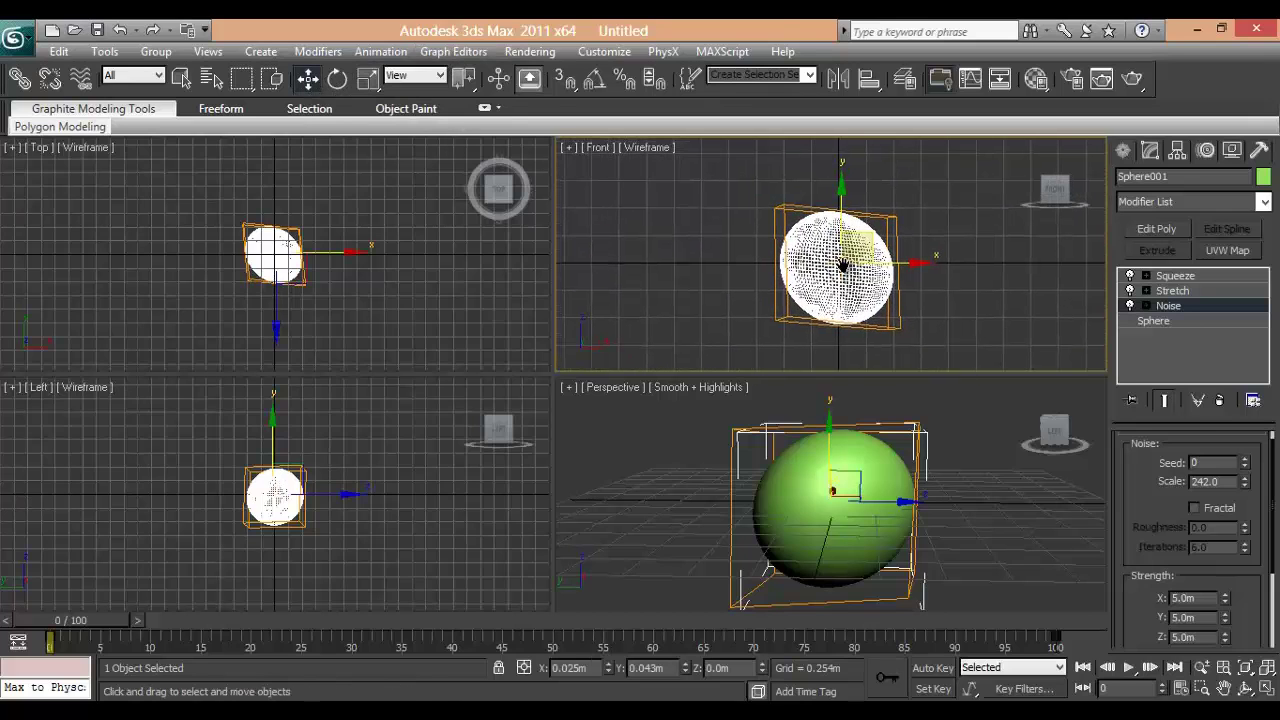
right_click(380, 271)
scroll(390, 281, "up", 2)
scroll(390, 281, "up", 5)
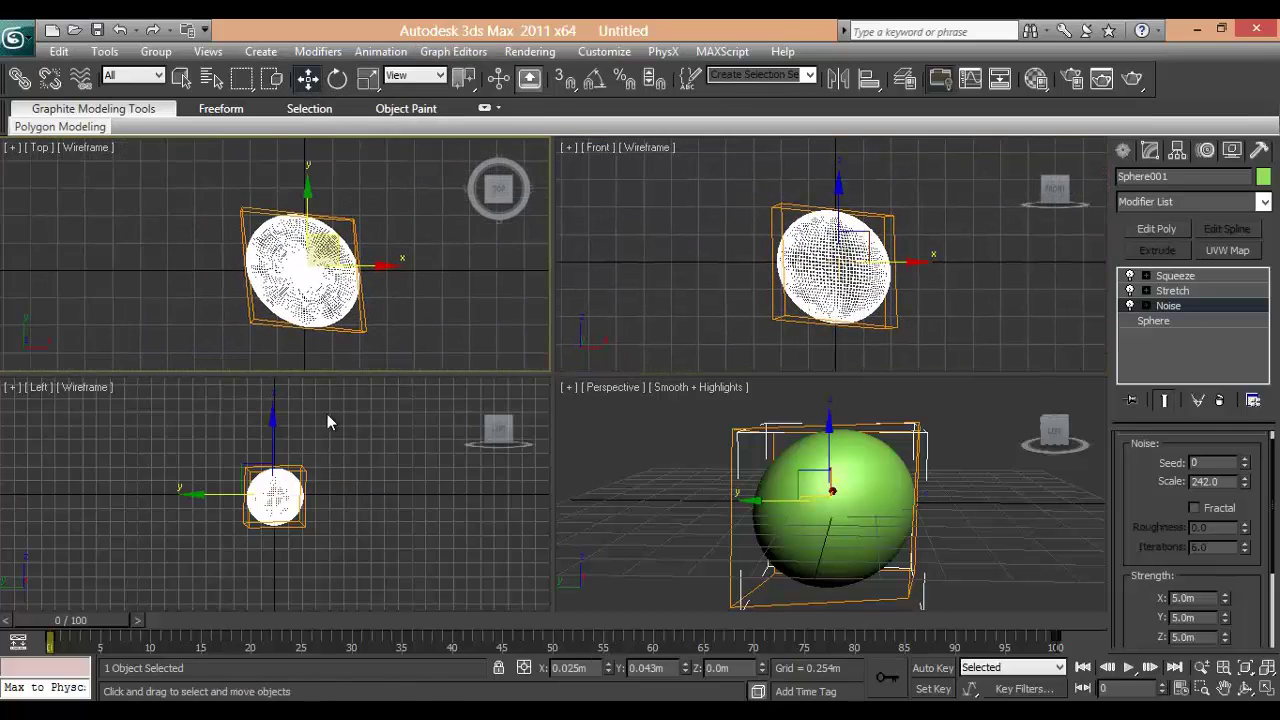
Undo the last change and set the Noise scale to 89.54 for an egg-like shape.
mouse_move(328, 462)
middle_mouse_down()
mouse_move(299, 428)
mouse_move(341, 480)
middle_mouse_up()
scroll(341, 480, "up", 5)
key("ctrl+z")
key("ctrl+z")
key("ctrl+z")
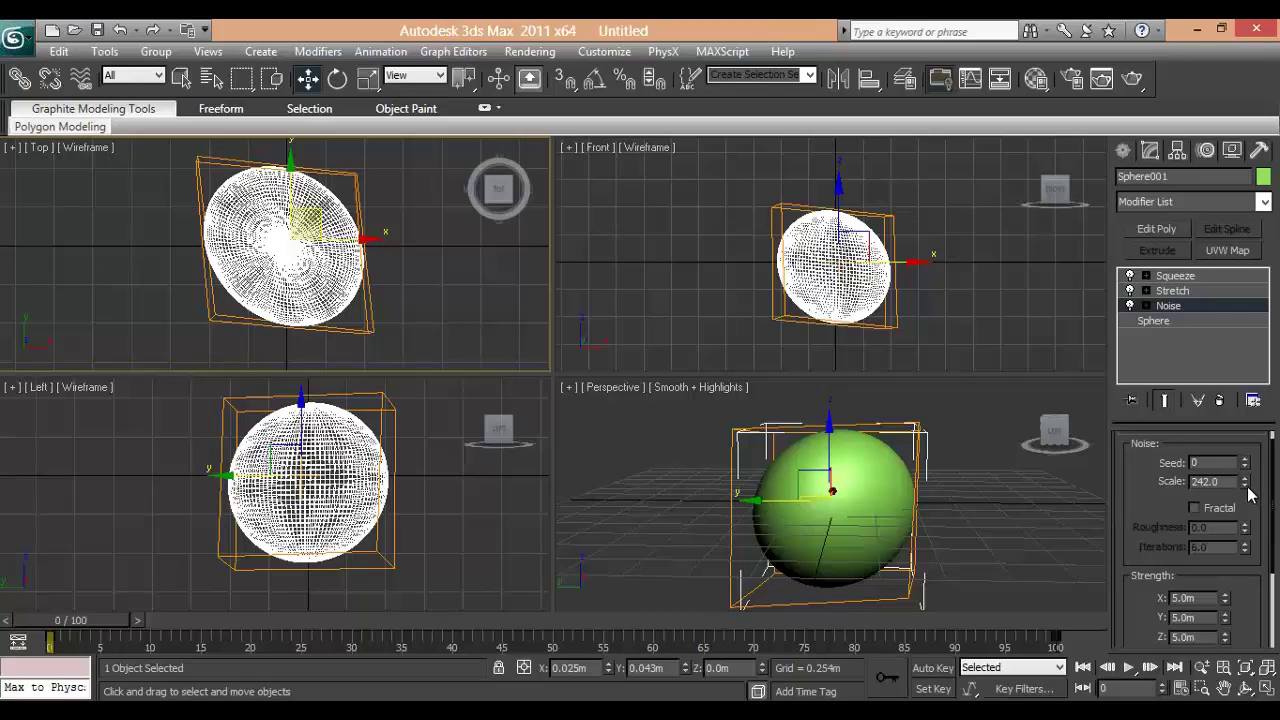
left_click_drag(1247, 487, 1259, 555)
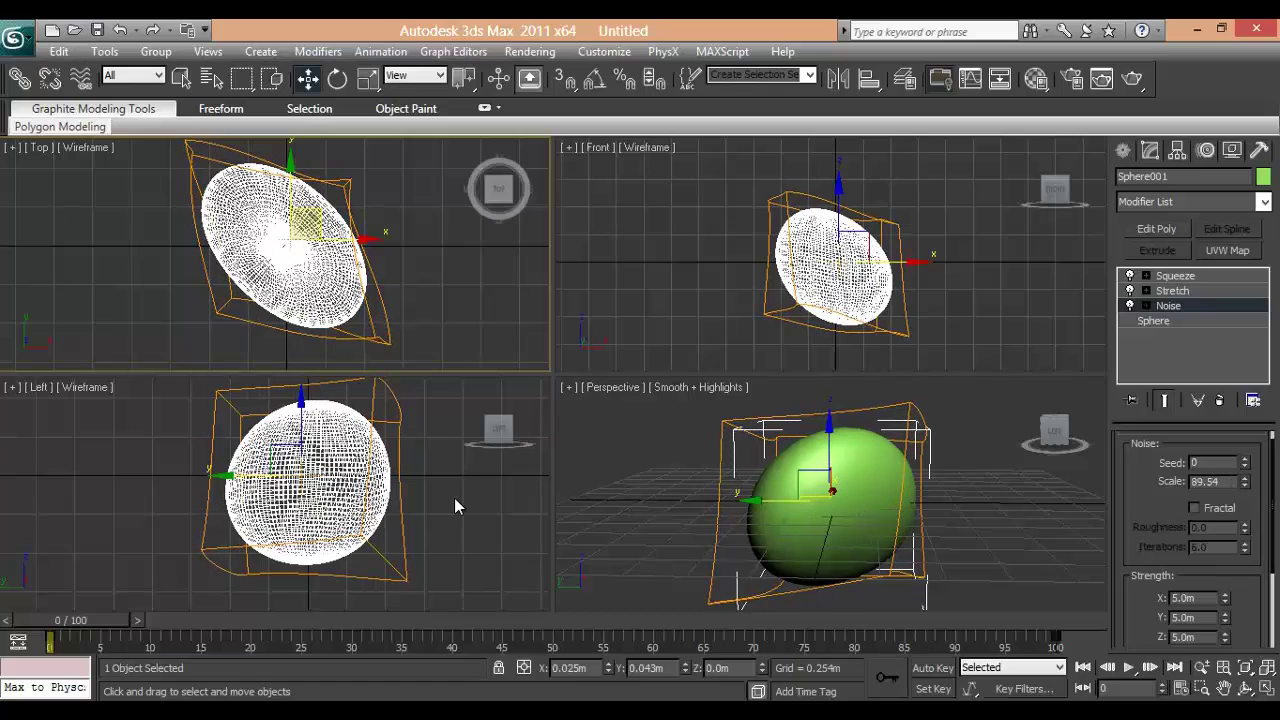
Set the Squeeze modifier's Axial Bulge Amount to -1.0, pinching the sphere into a waisted shape.
left_click(1170, 276)
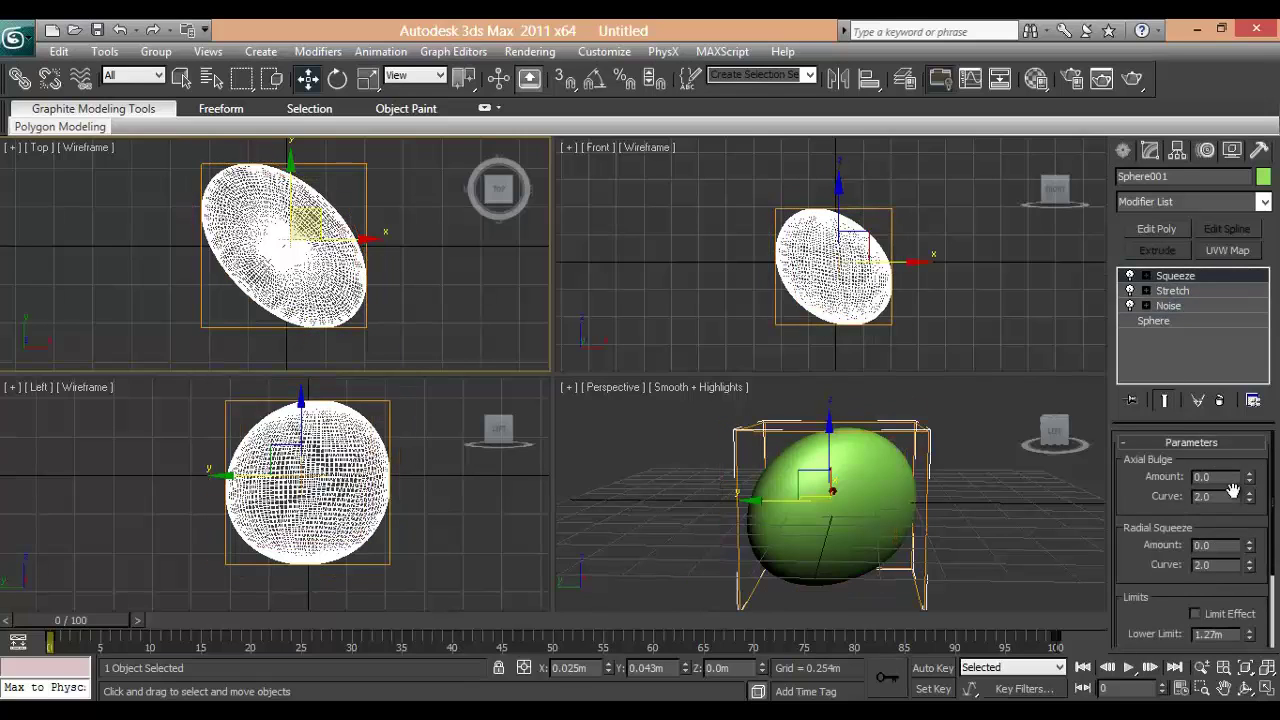
left_click_drag(1250, 485, 1252, 565)
scroll(886, 294, "up", 5)
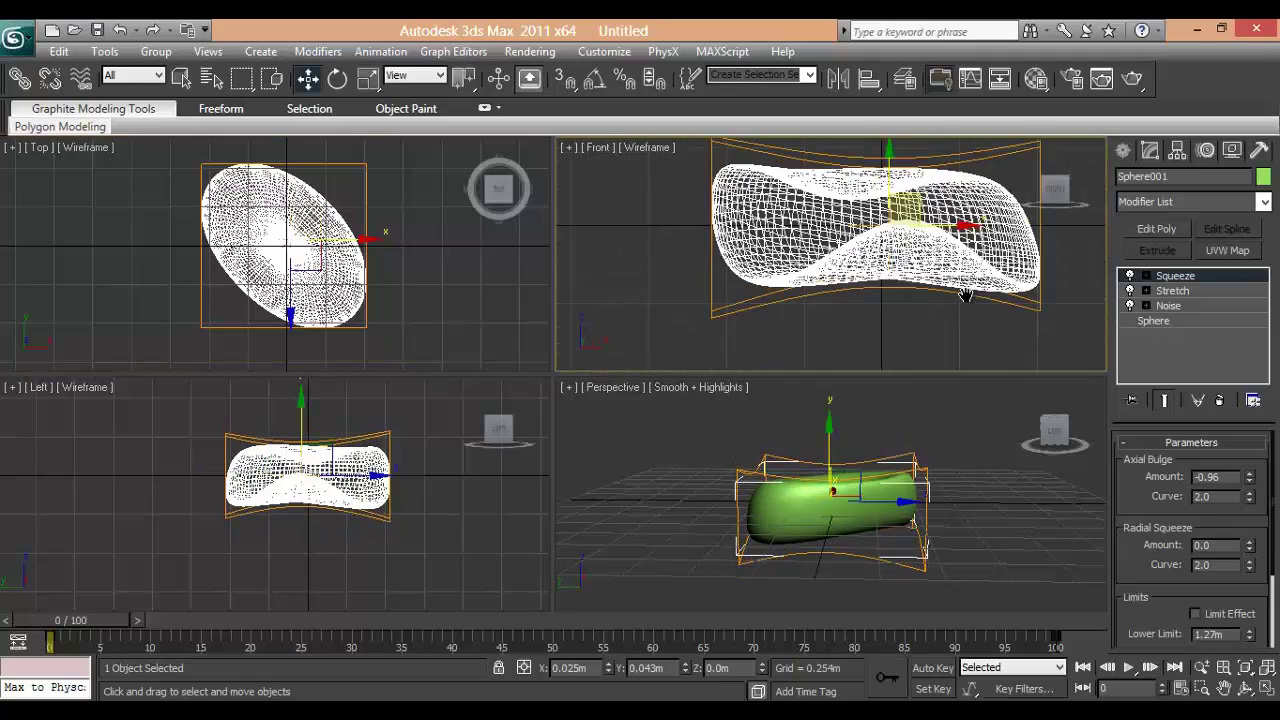
middle_click_drag(925, 282, 931, 317)
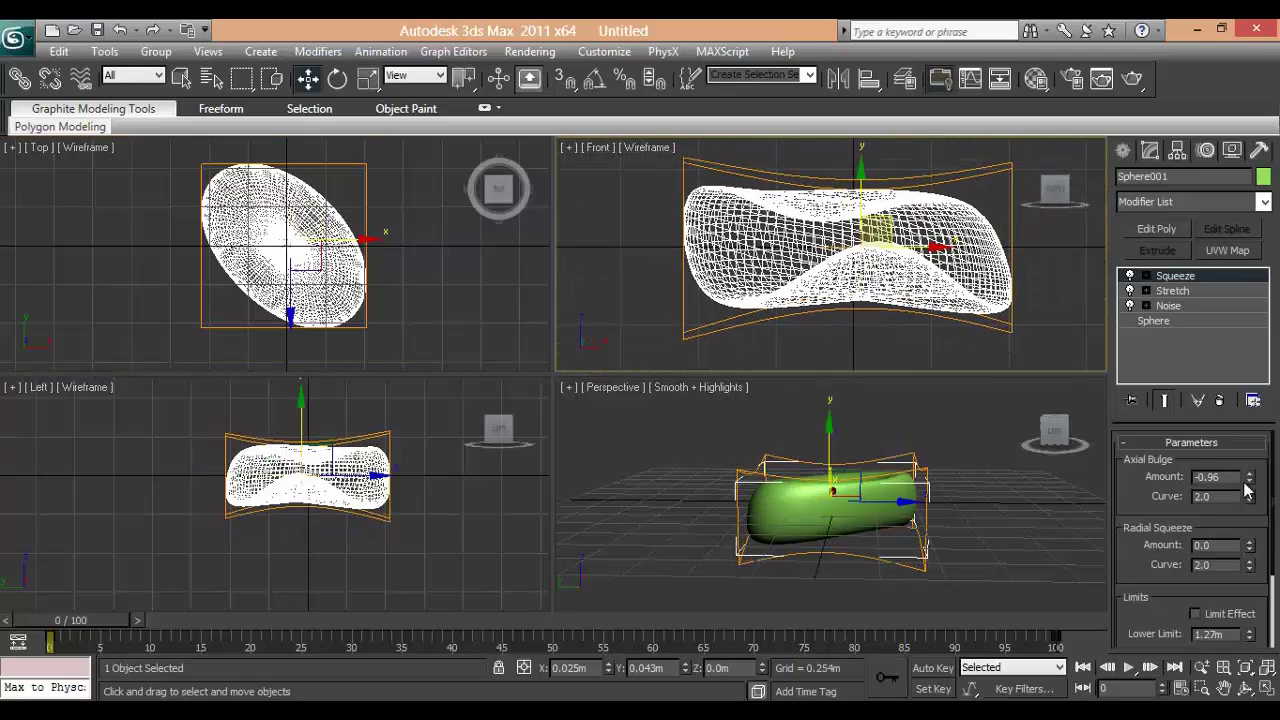
left_click_drag(1251, 478, 1251, 480)
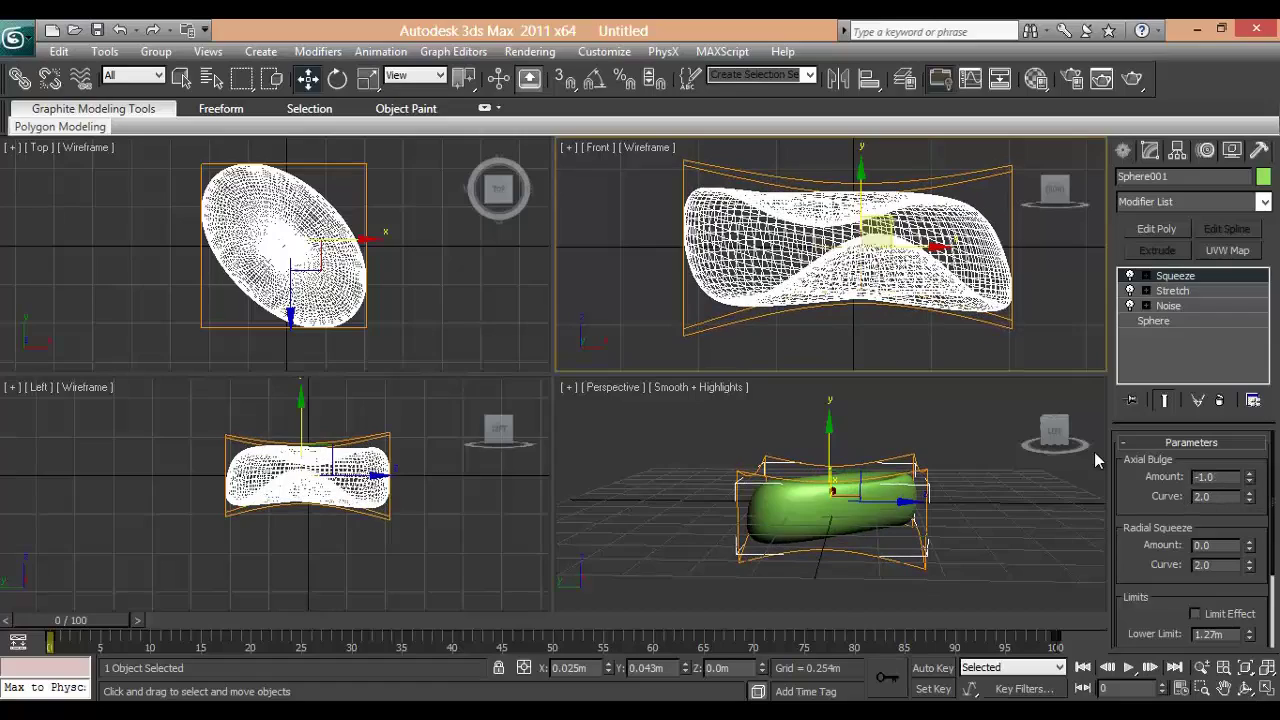
Raise the Noise scale to 378.253 with seed 0, and ease the Squeeze axial bulge to -0.99.
left_click(1166, 307)
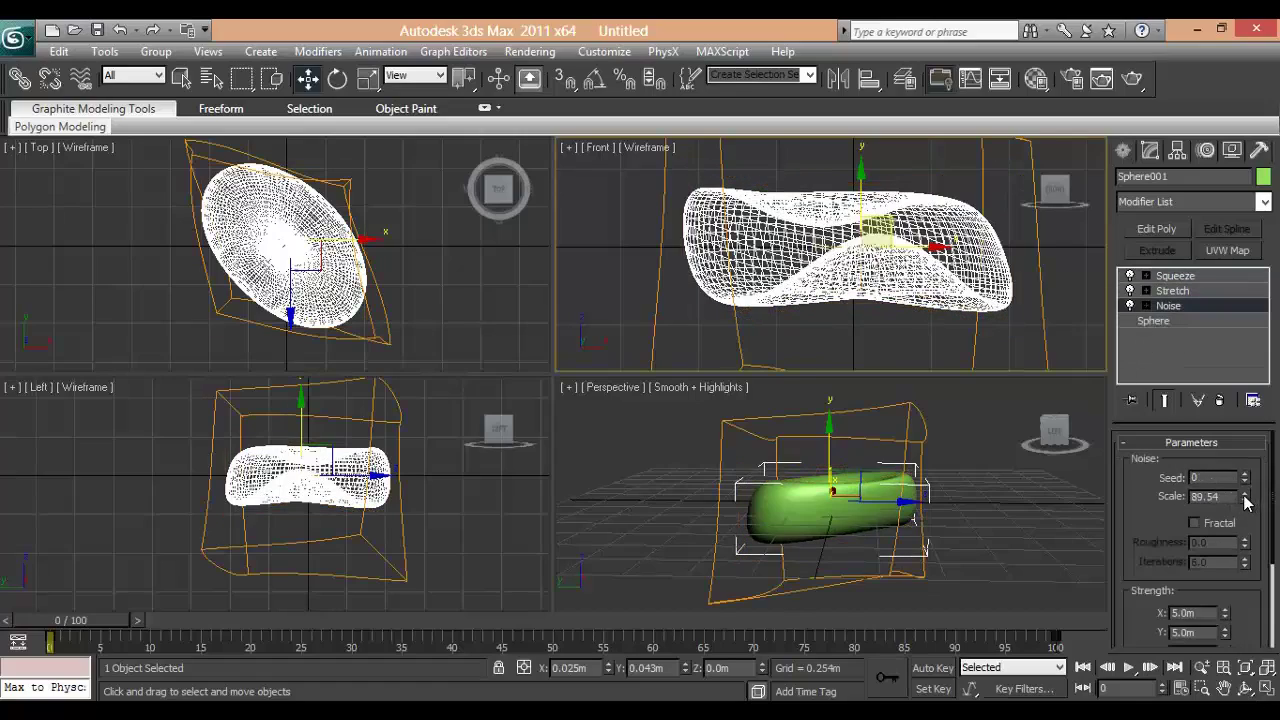
left_click_drag(1245, 497, 1268, 366)
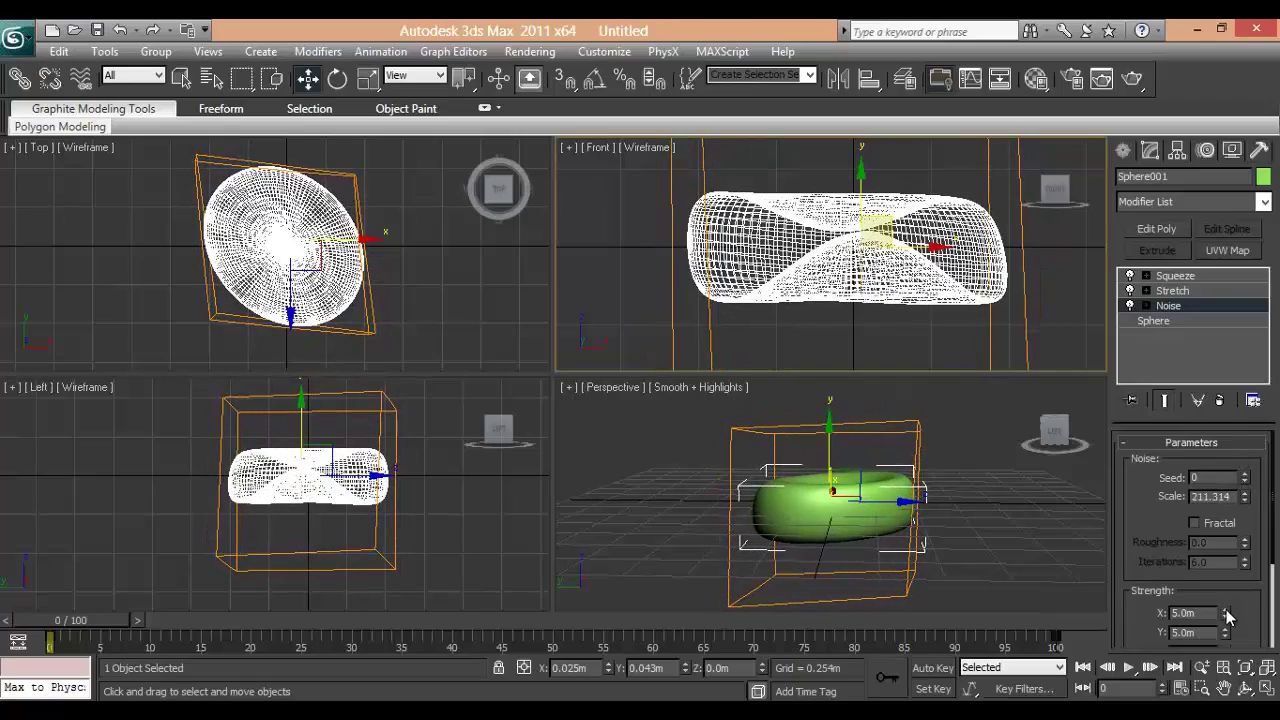
left_click_drag(1246, 482, 1246, 465)
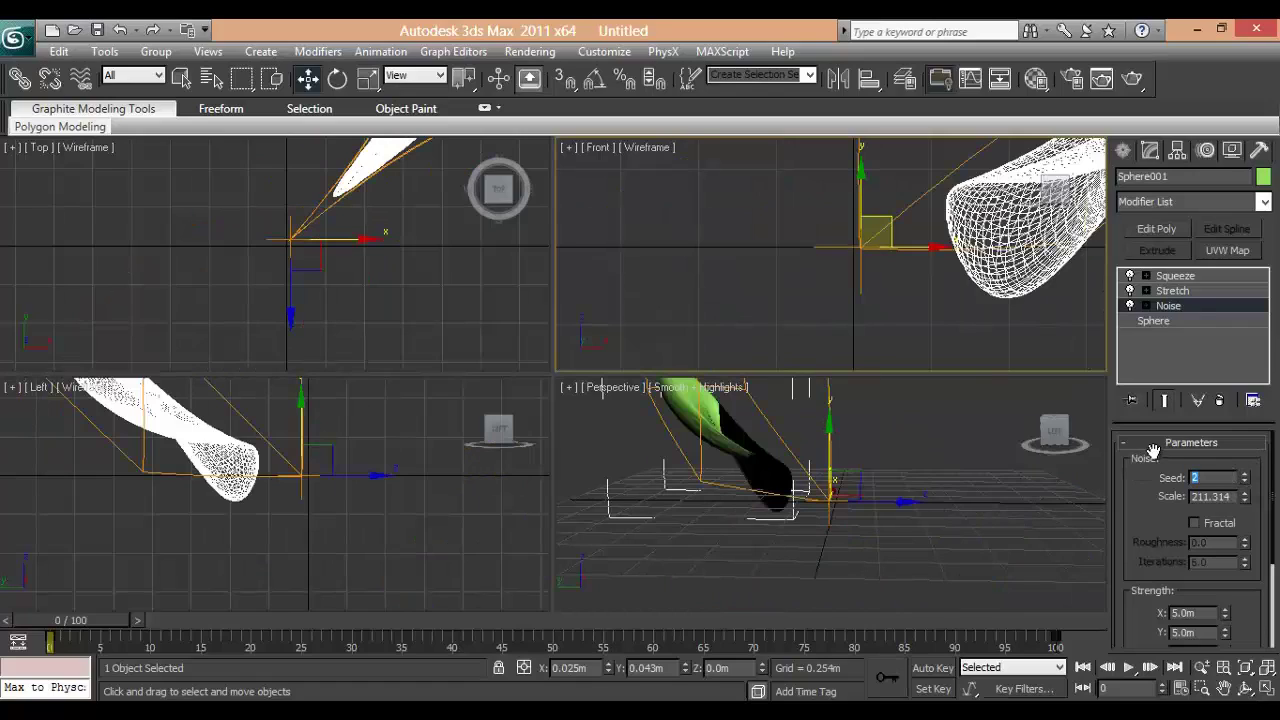
type("0")
key("Return")
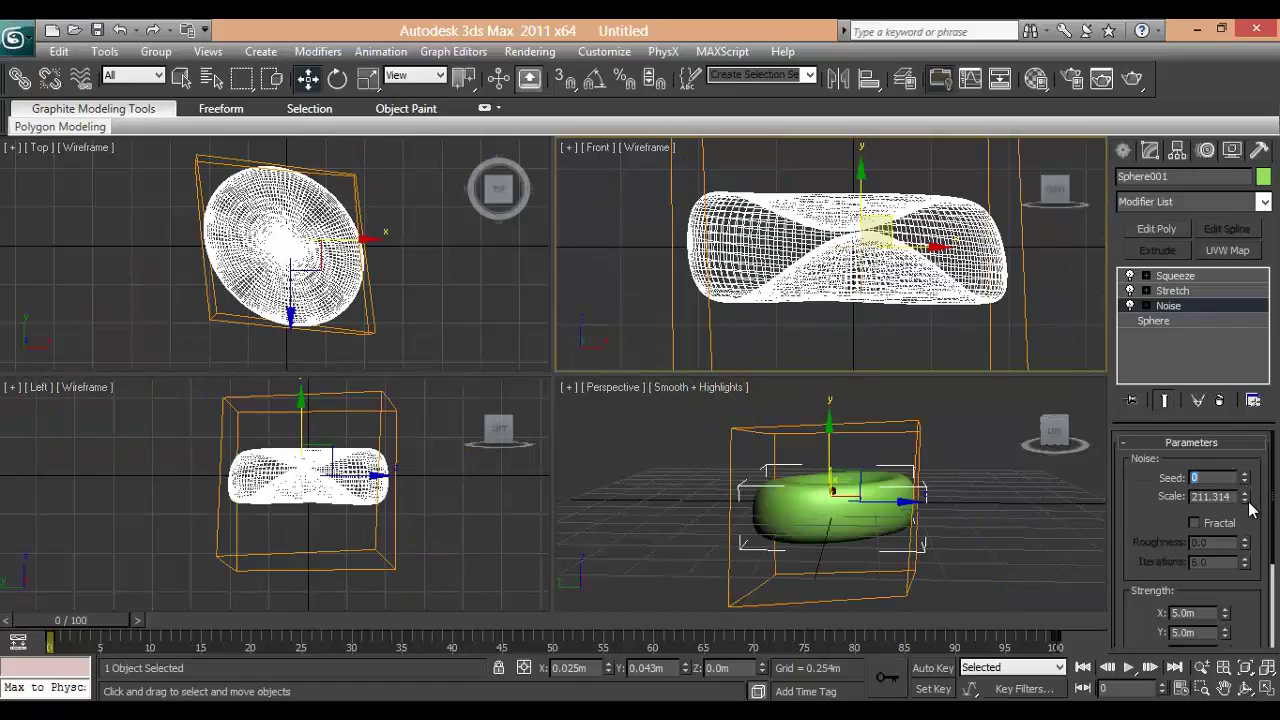
left_click_drag(1246, 494, 1233, 488)
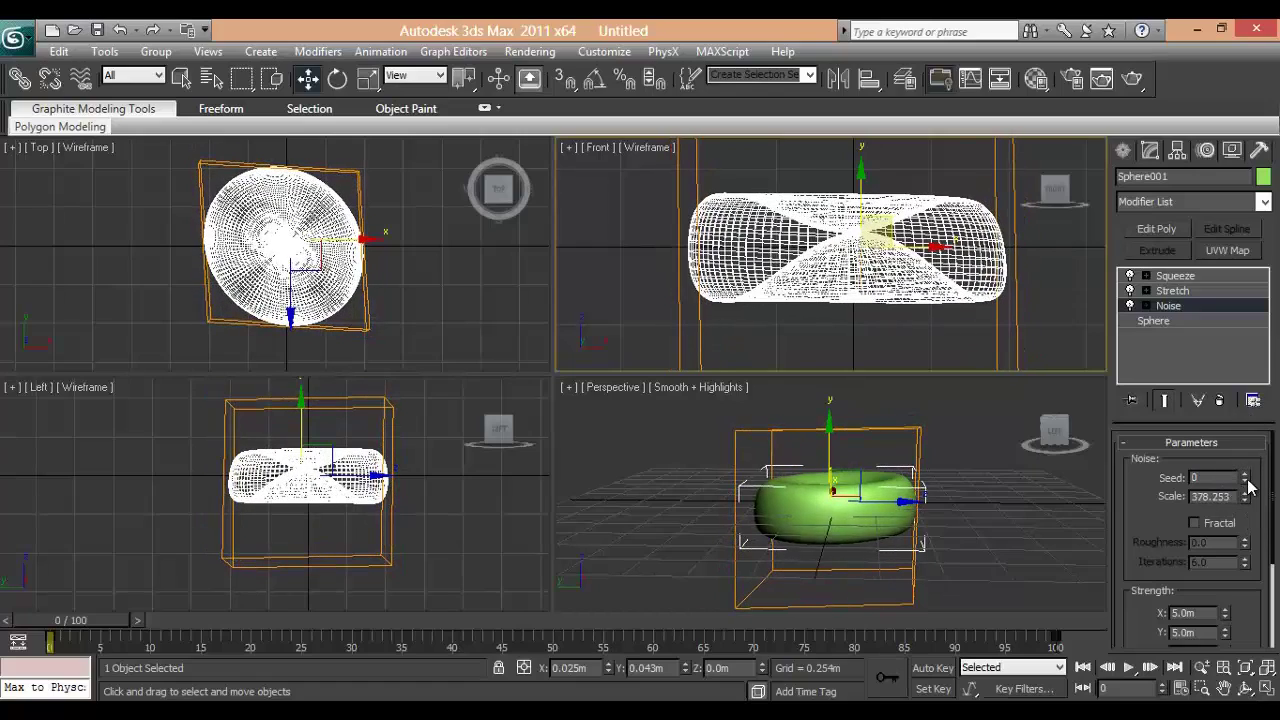
left_click(1176, 276)
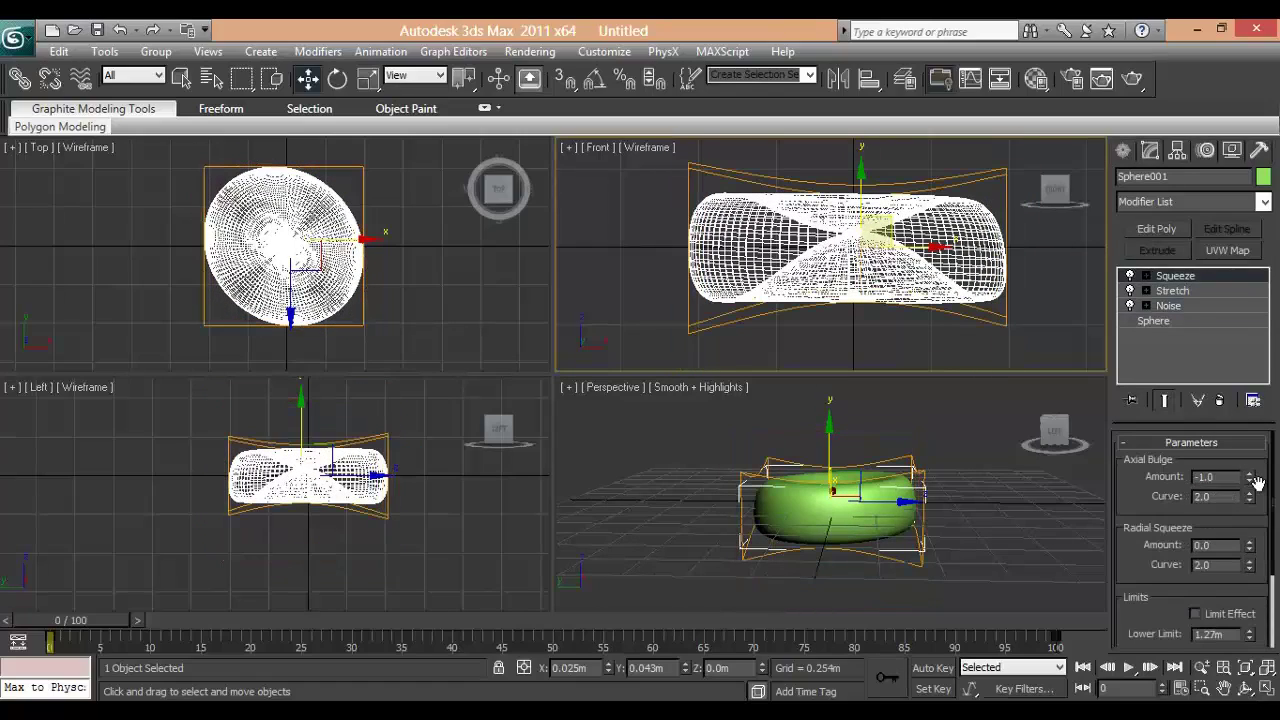
left_click_drag(1254, 483, 1252, 477)
Set the Stretch amount to -0.2 and orbit the Perspective view to inspect the doughnut-like cell.
left_click(1174, 291)
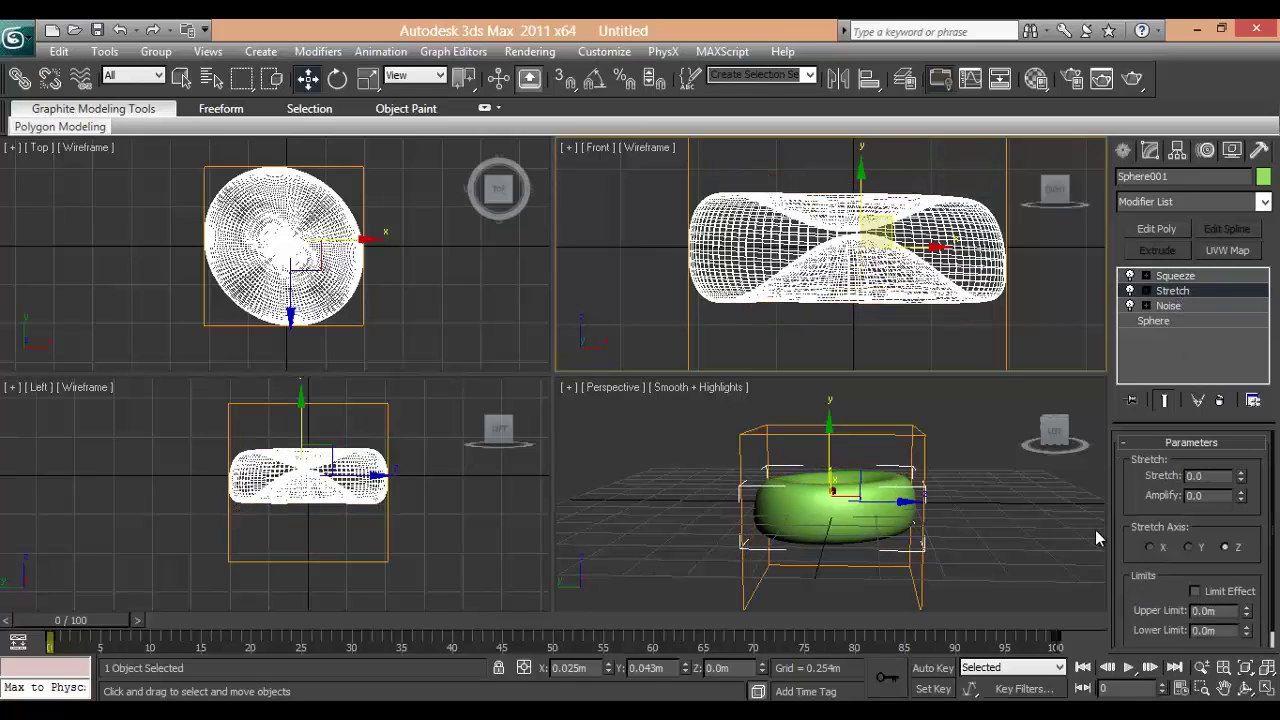
left_click_drag(1241, 476, 1240, 476)
scroll(960, 527, "down", 2)
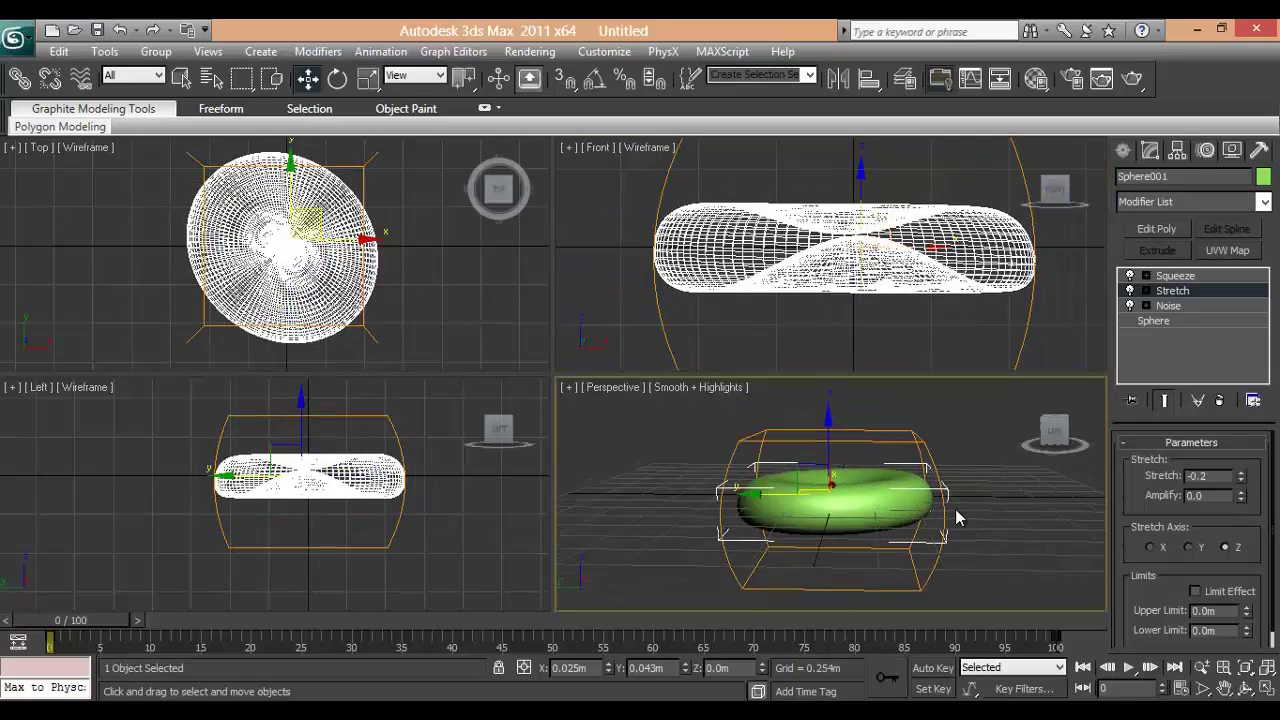
scroll(940, 518, "up", 5)
mouse_move(929, 511)
middle_mouse_down("alt")
mouse_move(920, 540)
mouse_move(900, 470)
mouse_move(880, 480)
mouse_move(904, 520)
mouse_move(932, 527)
middle_mouse_up("alt")
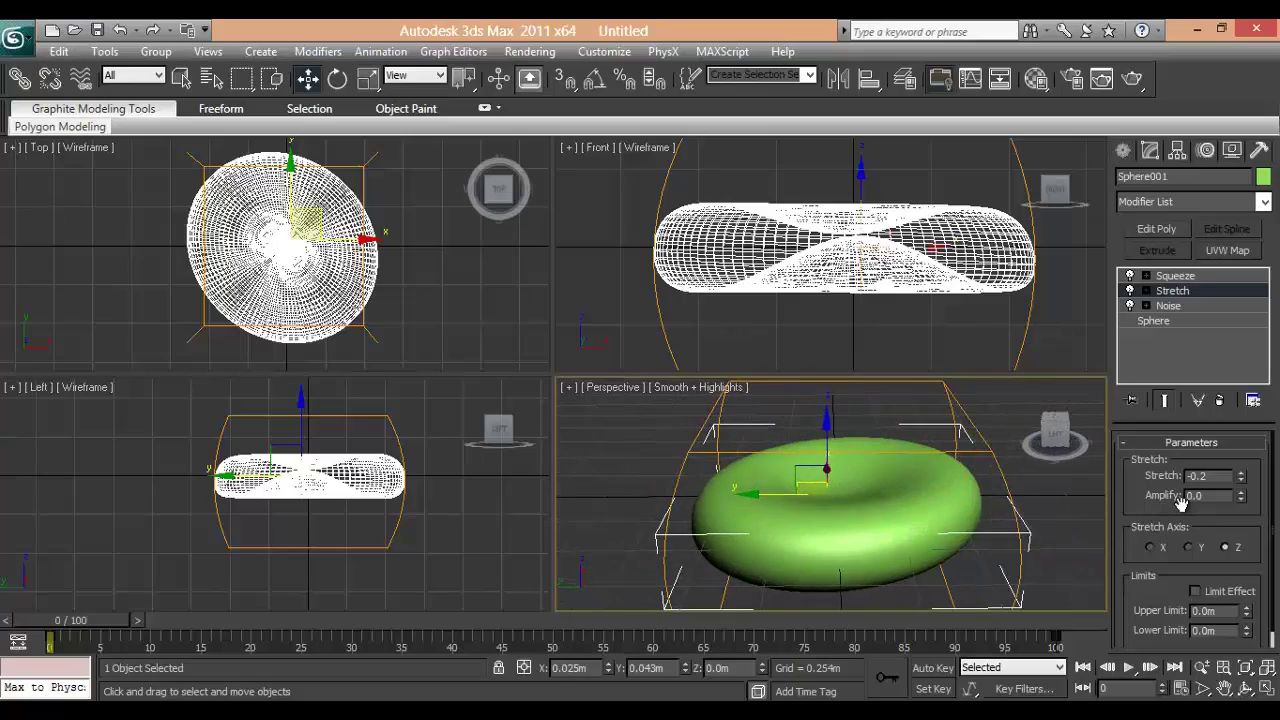
left_click_drag(1241, 484, 1238, 478)
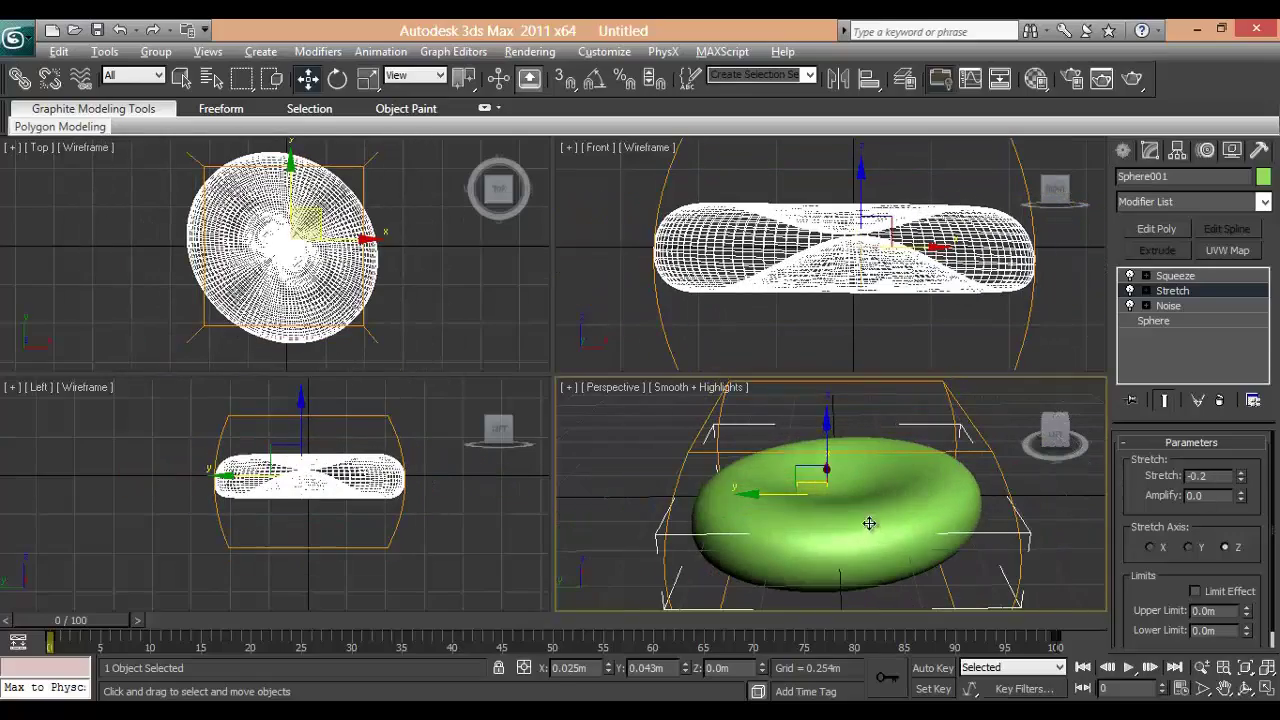
middle_click_drag(863, 517, 949, 516, "alt")
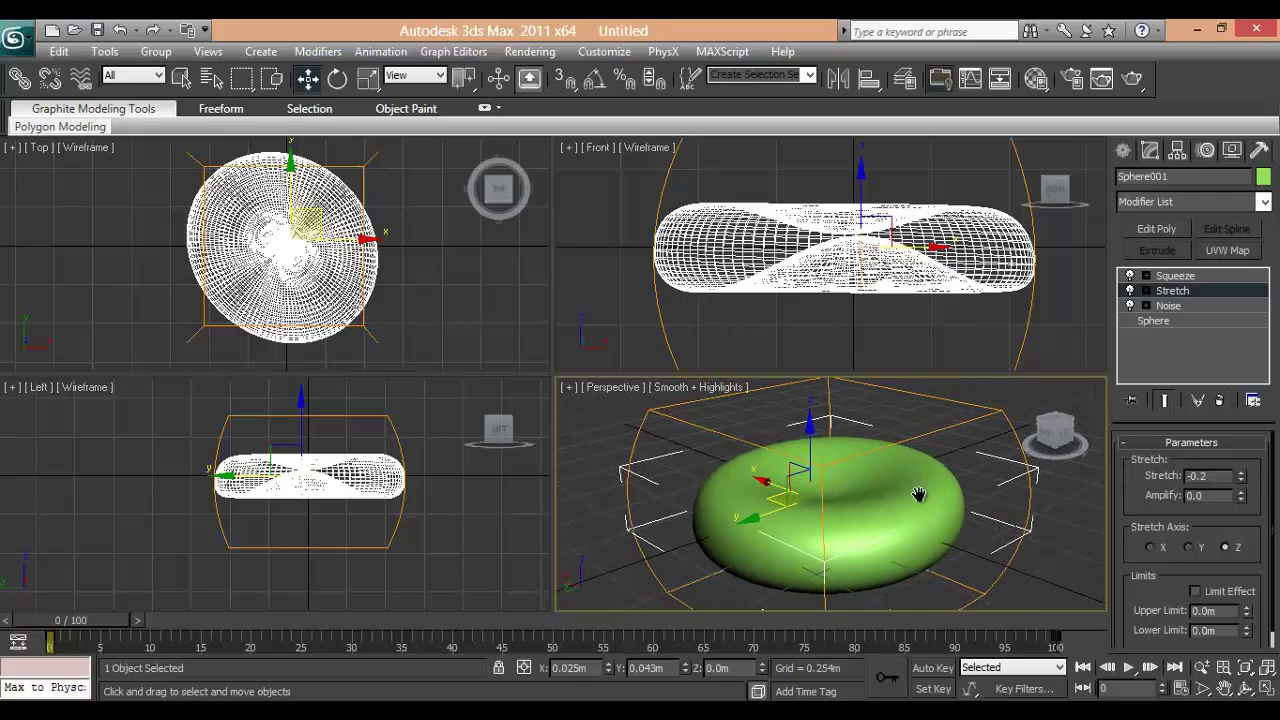
middle_click_drag(904, 480, 908, 486)
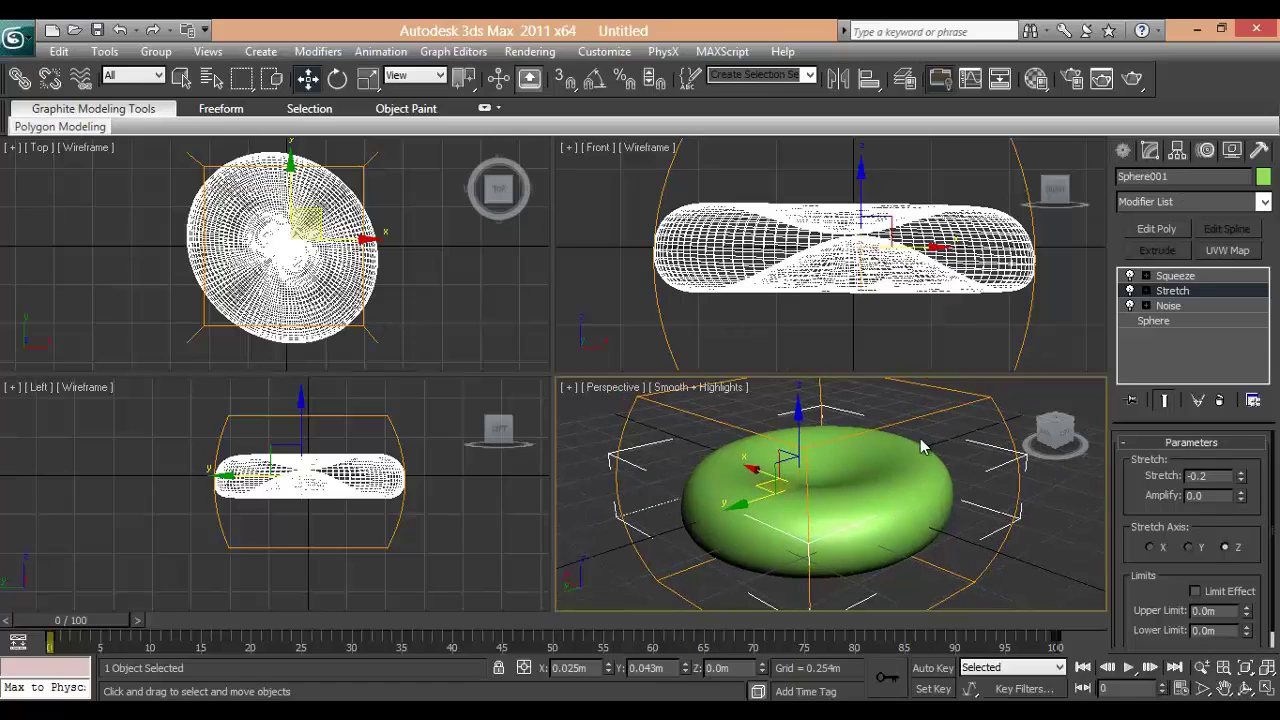
mouse_move(921, 447)
middle_mouse_down()
mouse_move(905, 440)
mouse_move(902, 461)
mouse_move(931, 428)
middle_mouse_up()
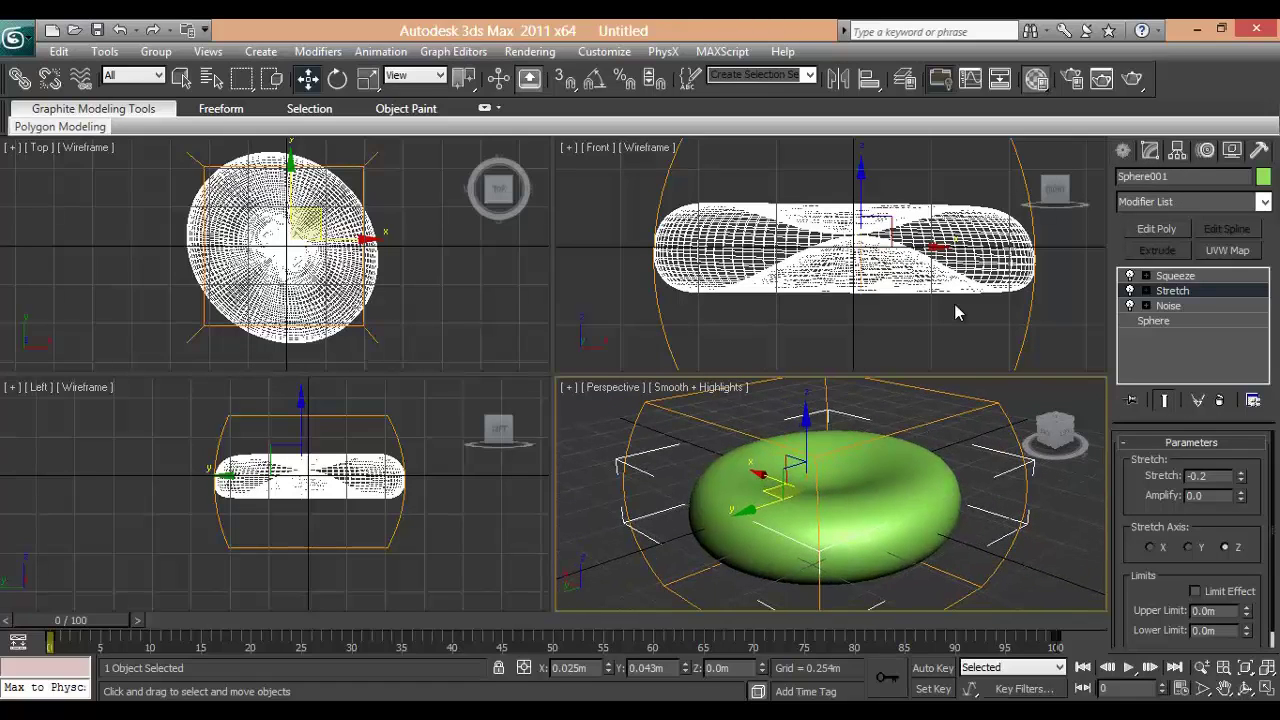
Open the Material Editor and check that Material #1 is a VRayMtl.
key("m")
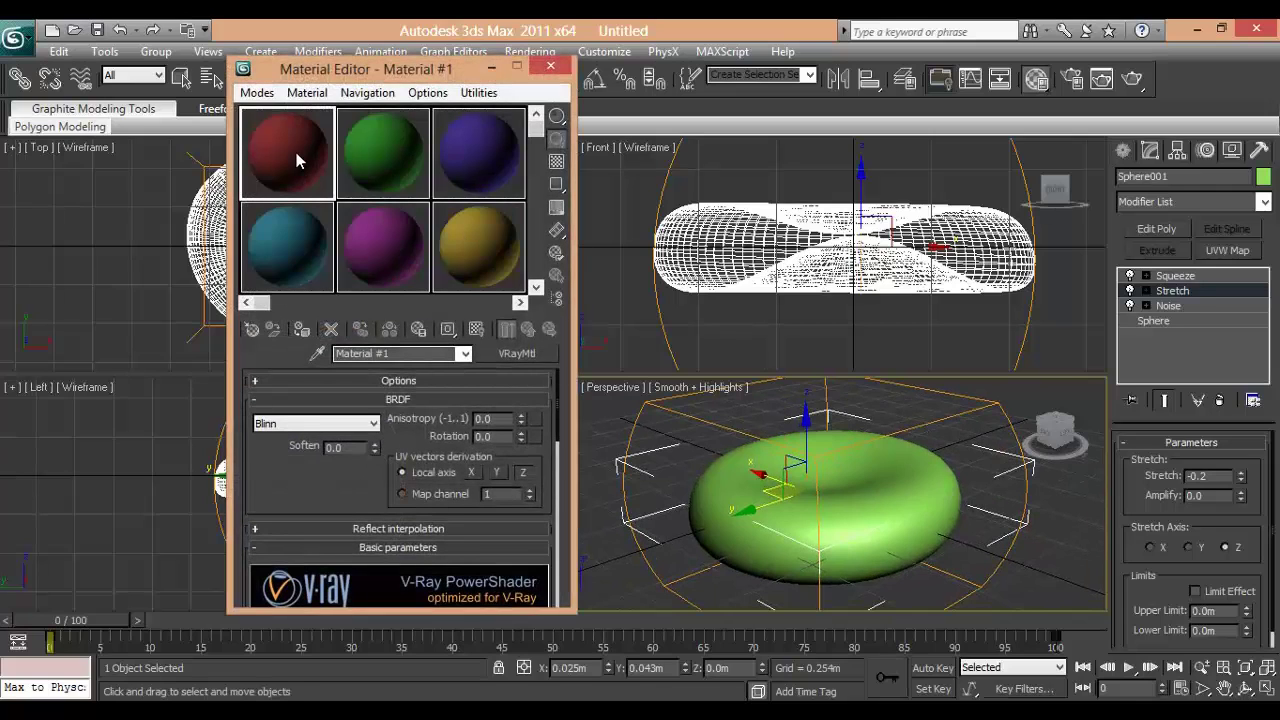
left_click_drag(362, 74, 424, 70)
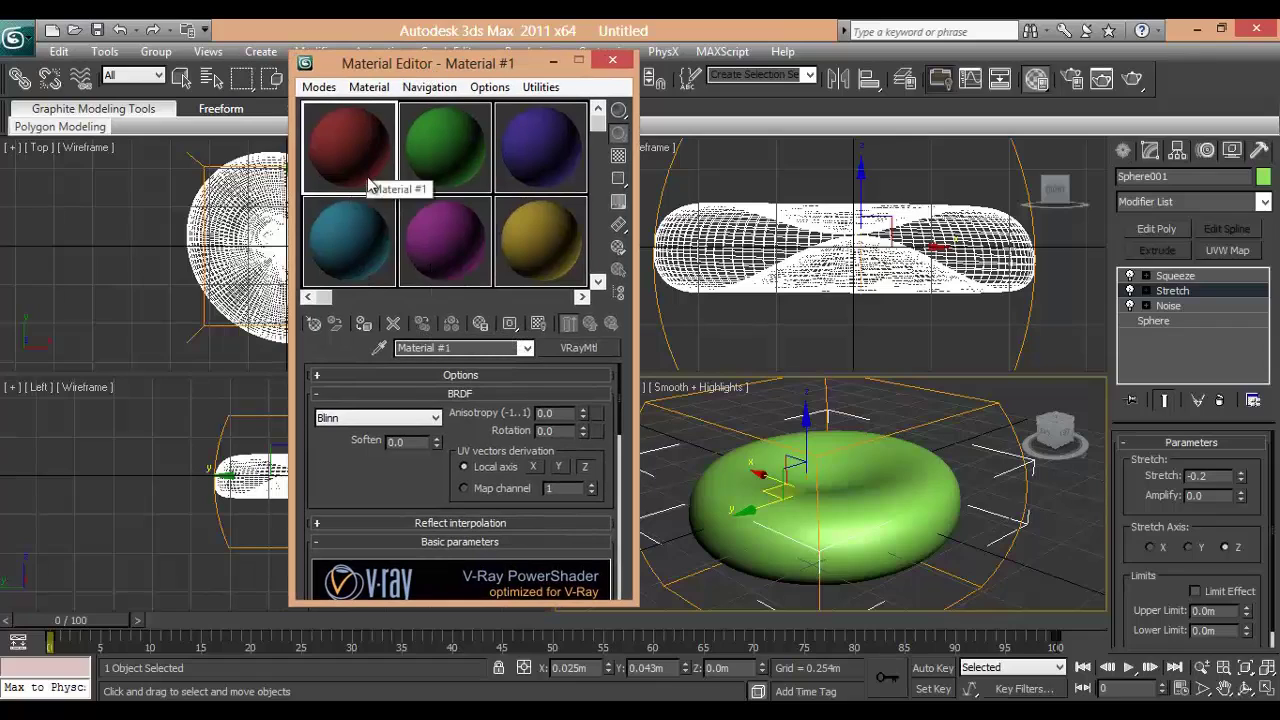
left_click_drag(406, 76, 327, 72)
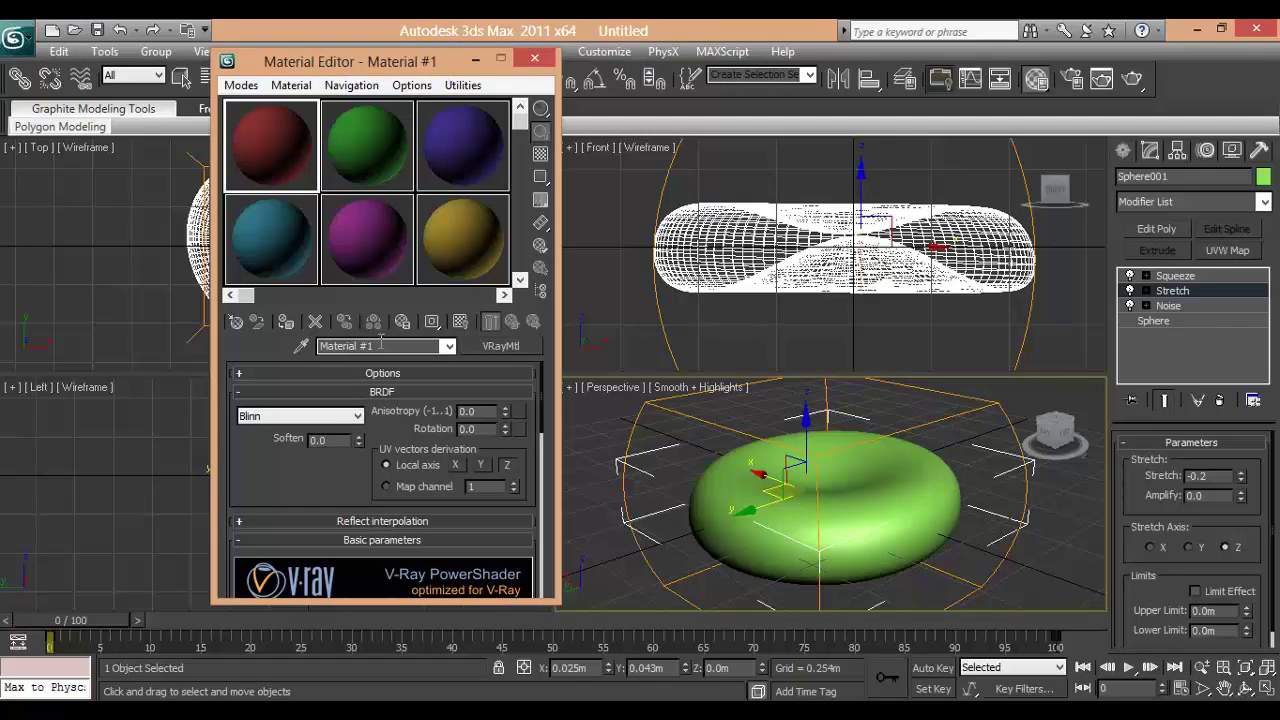
left_click(503, 347)
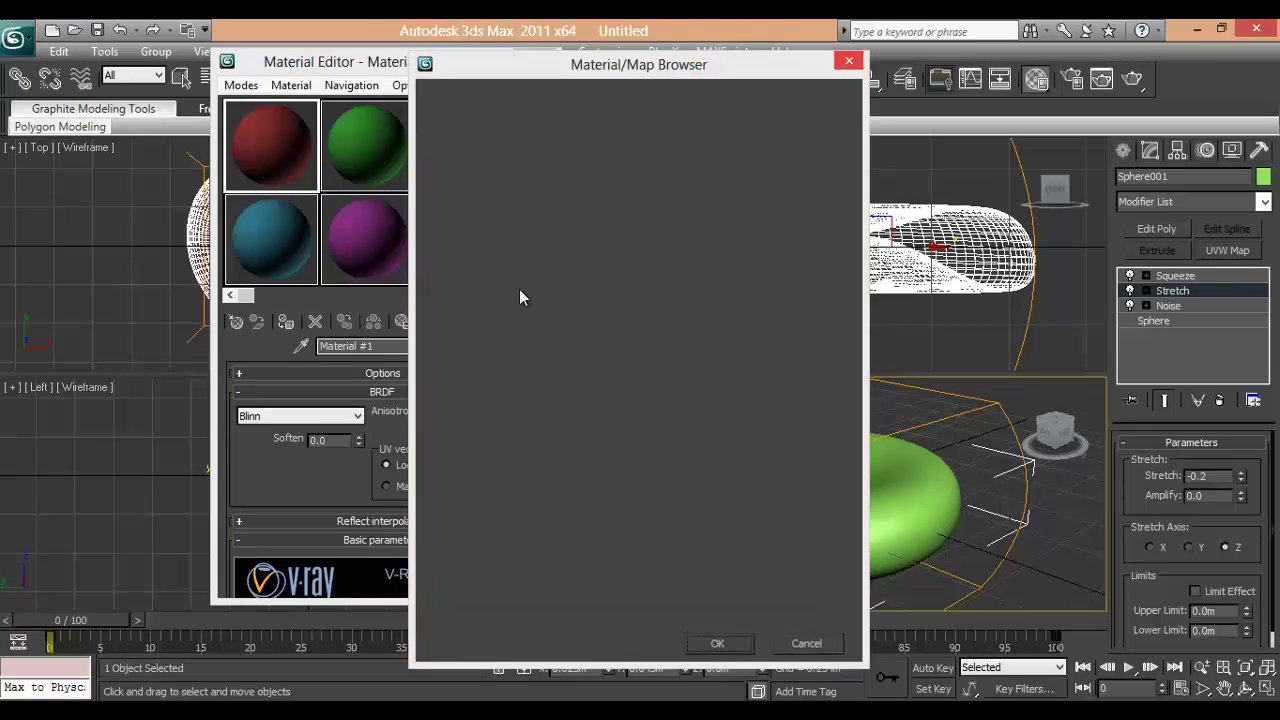
left_click(847, 62)
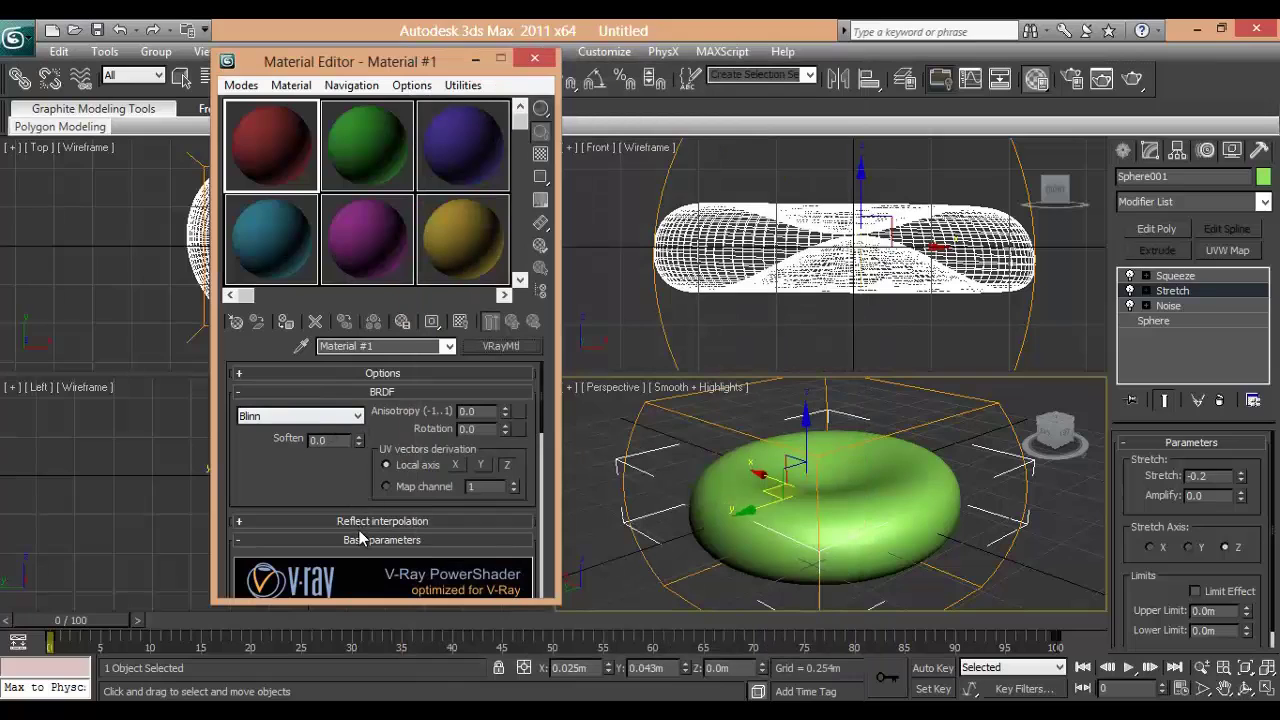
Bring up the Material/Map Browser for the Diffuse channel, showing the Standard maps.
left_click(360, 541)
left_click(360, 541)
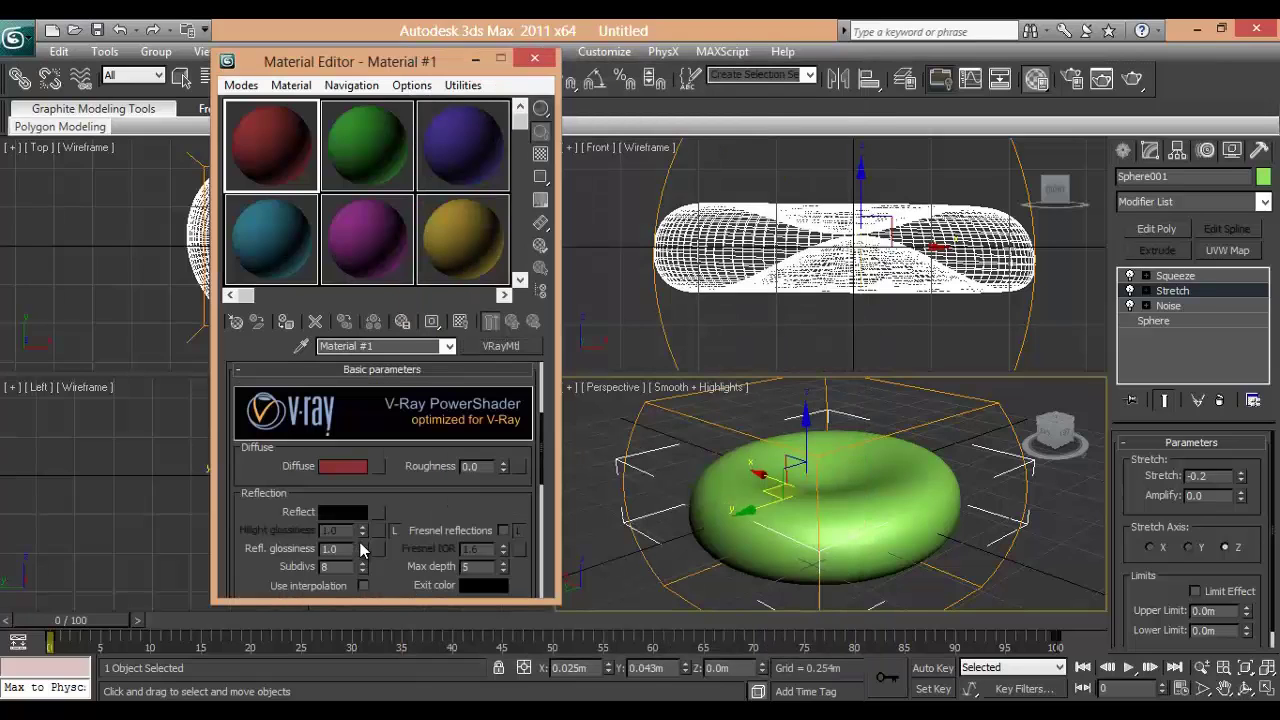
left_click(379, 467)
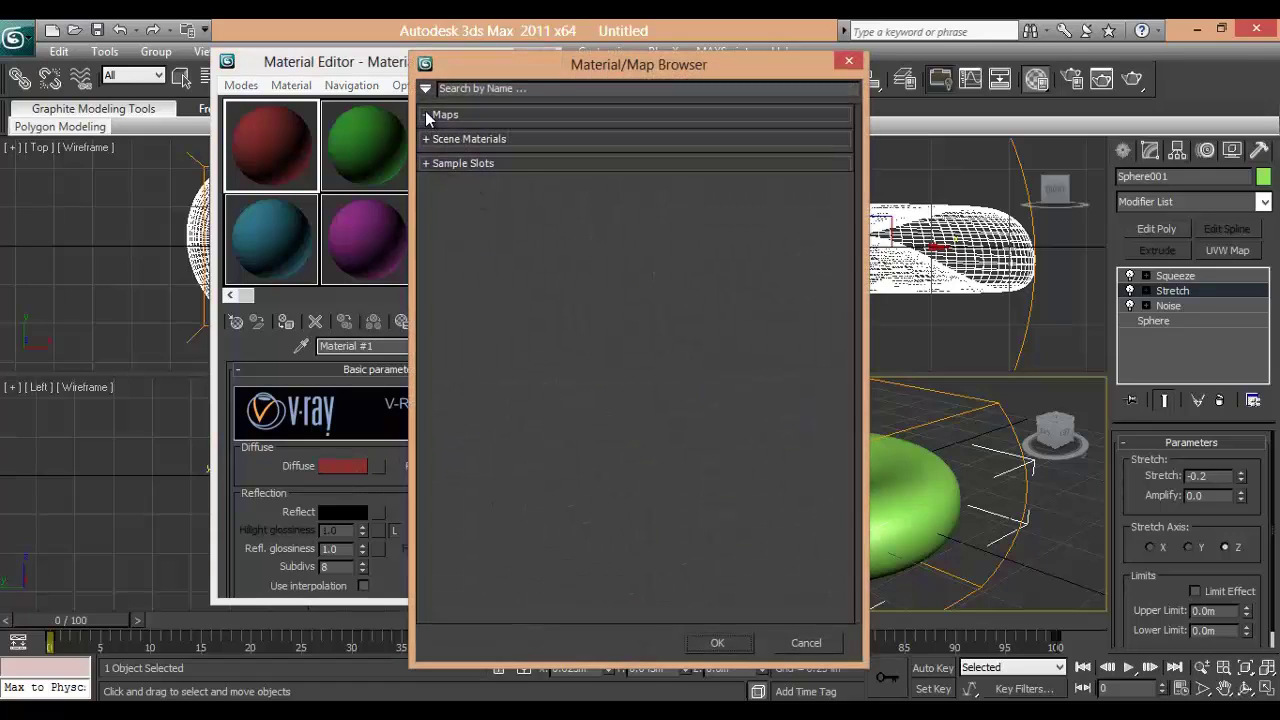
left_click(428, 116)
left_click(440, 135)
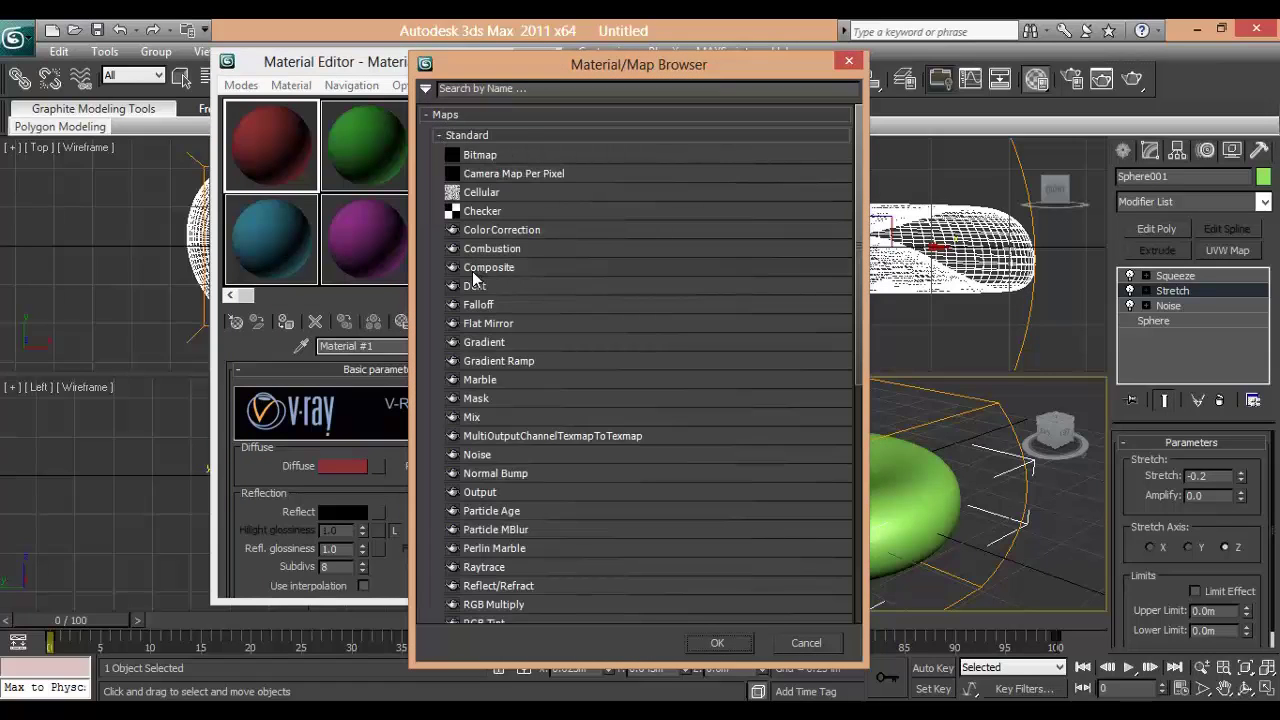
Assign a Falloff map to the diffuse channel with a dark red front colour.
double_click(476, 306)
left_click(258, 418)
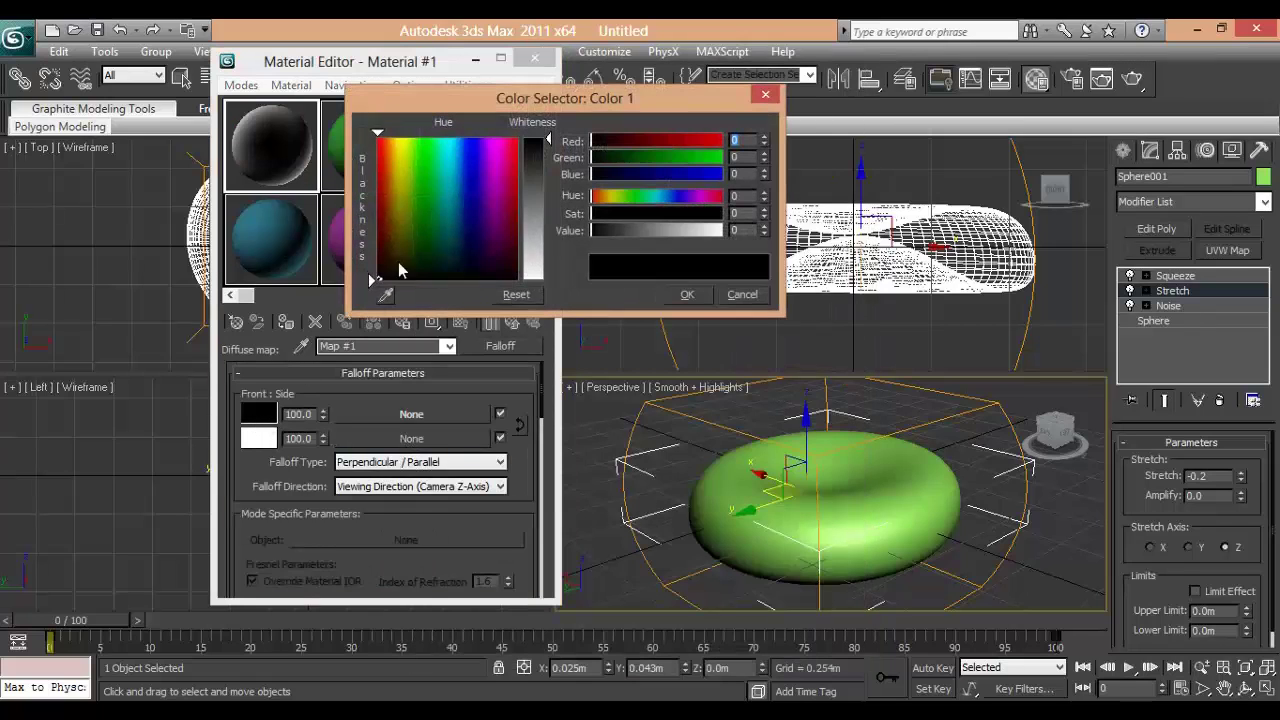
left_click_drag(484, 155, 526, 130)
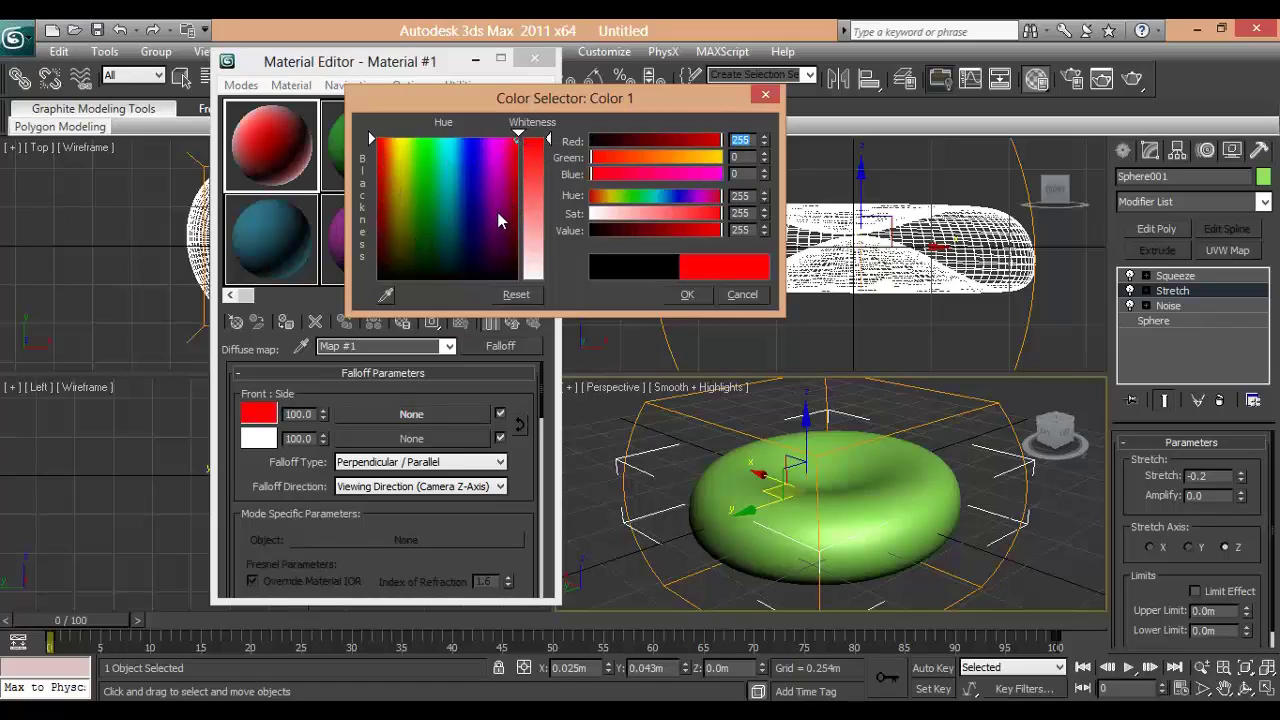
mouse_move(657, 230)
left_mouse_down()
mouse_move(668, 232)
mouse_move(652, 232)
left_mouse_up()
left_click(686, 294)
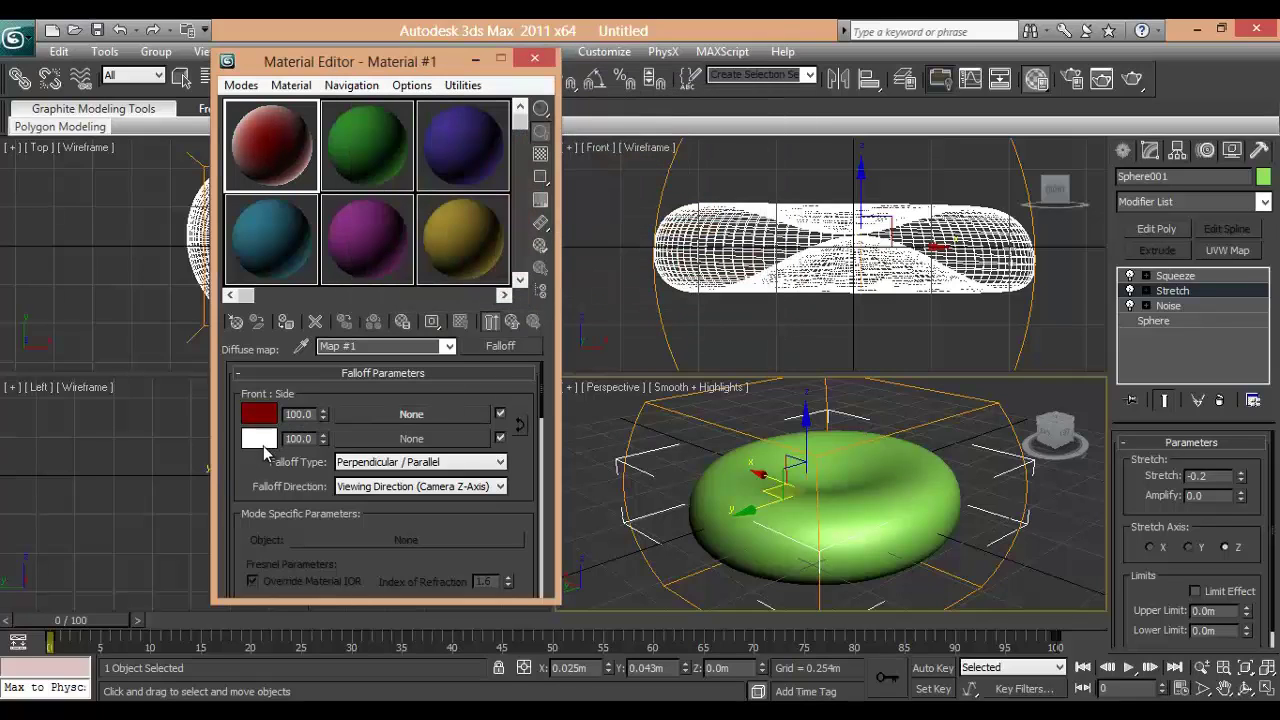
Set the Falloff side colour to a pale pink.
left_click(262, 440)
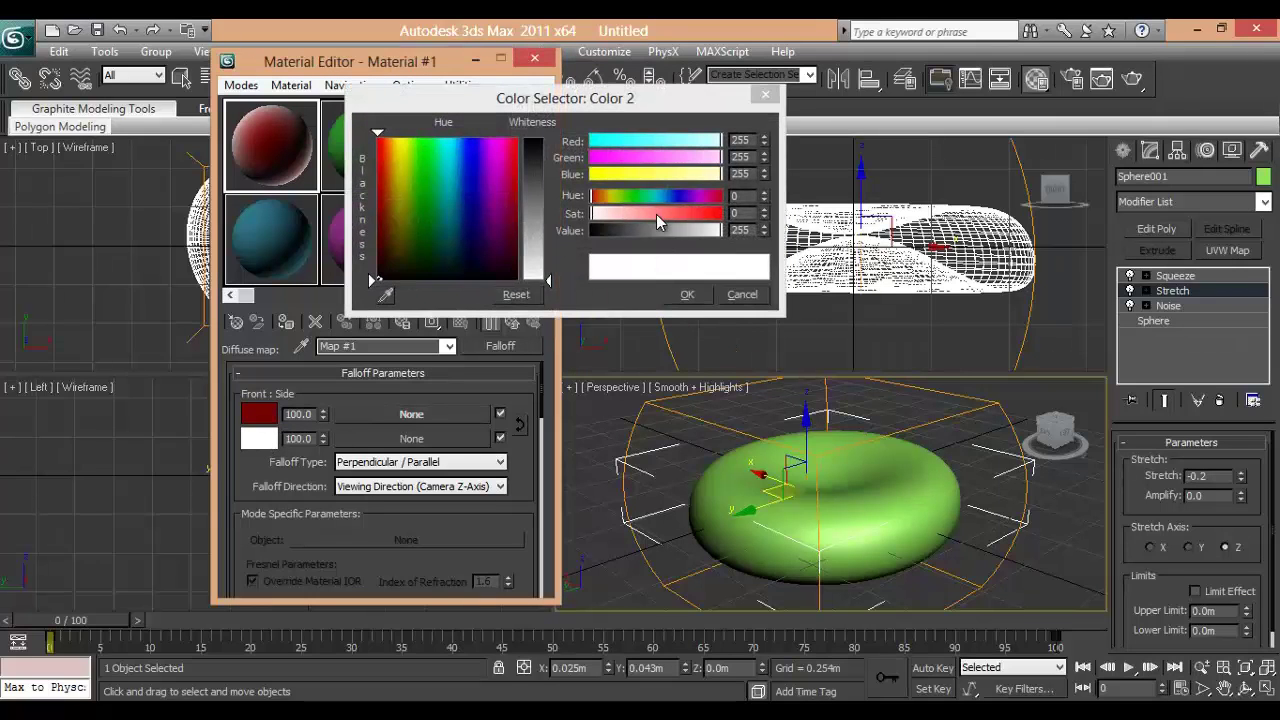
left_click_drag(665, 222, 636, 216)
left_click(682, 297)
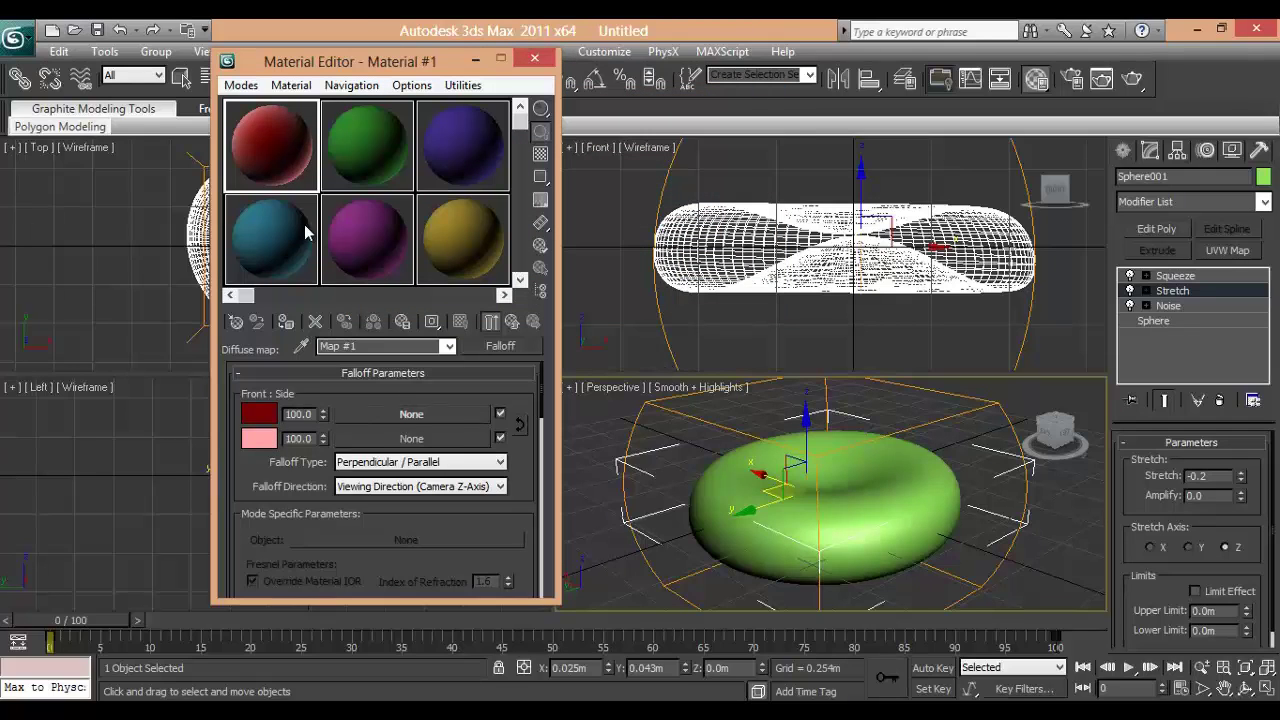
scroll(307, 470, "down", 3)
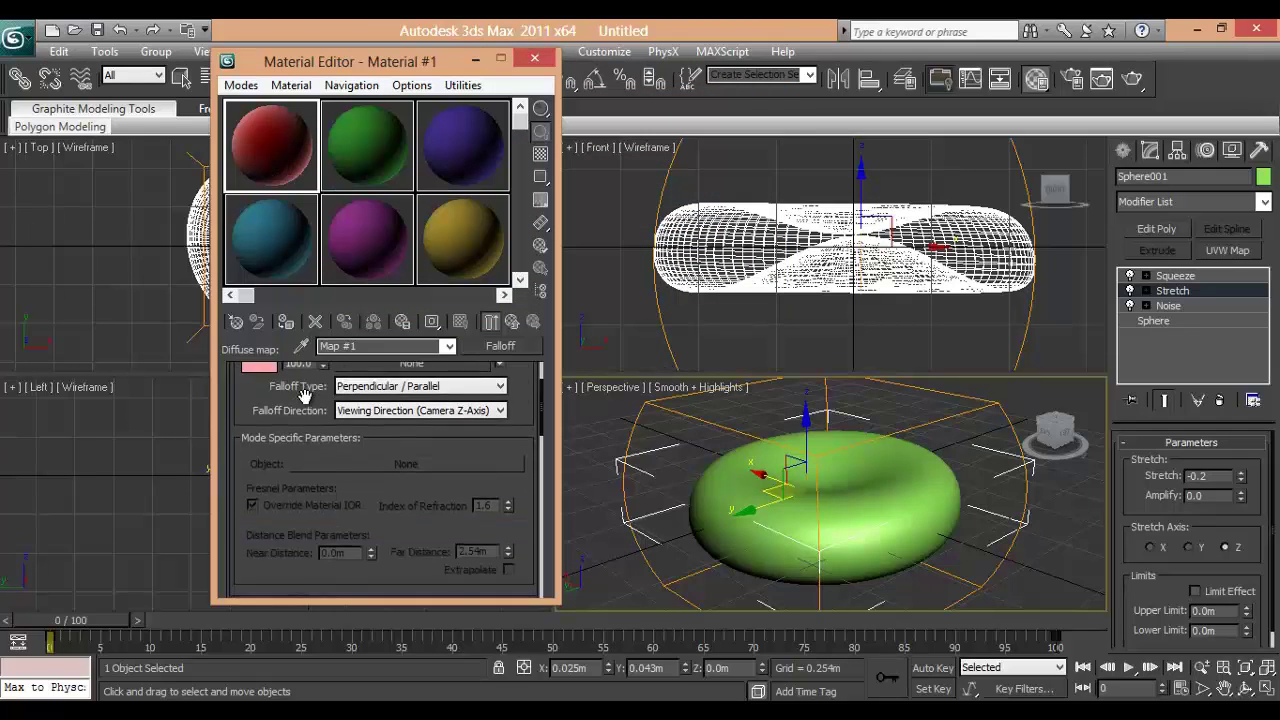
scroll(308, 500, "up", 3)
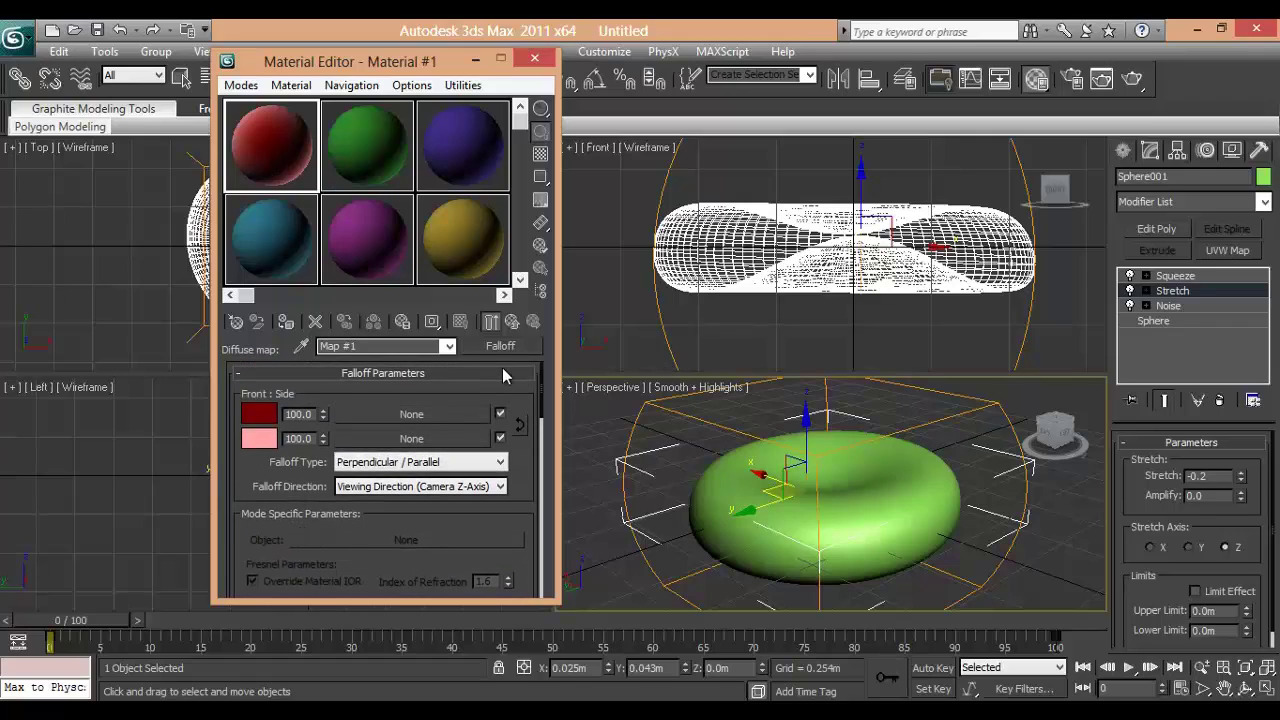
Assign a Noise map to Material #1's Bump channel.
left_click(513, 322)
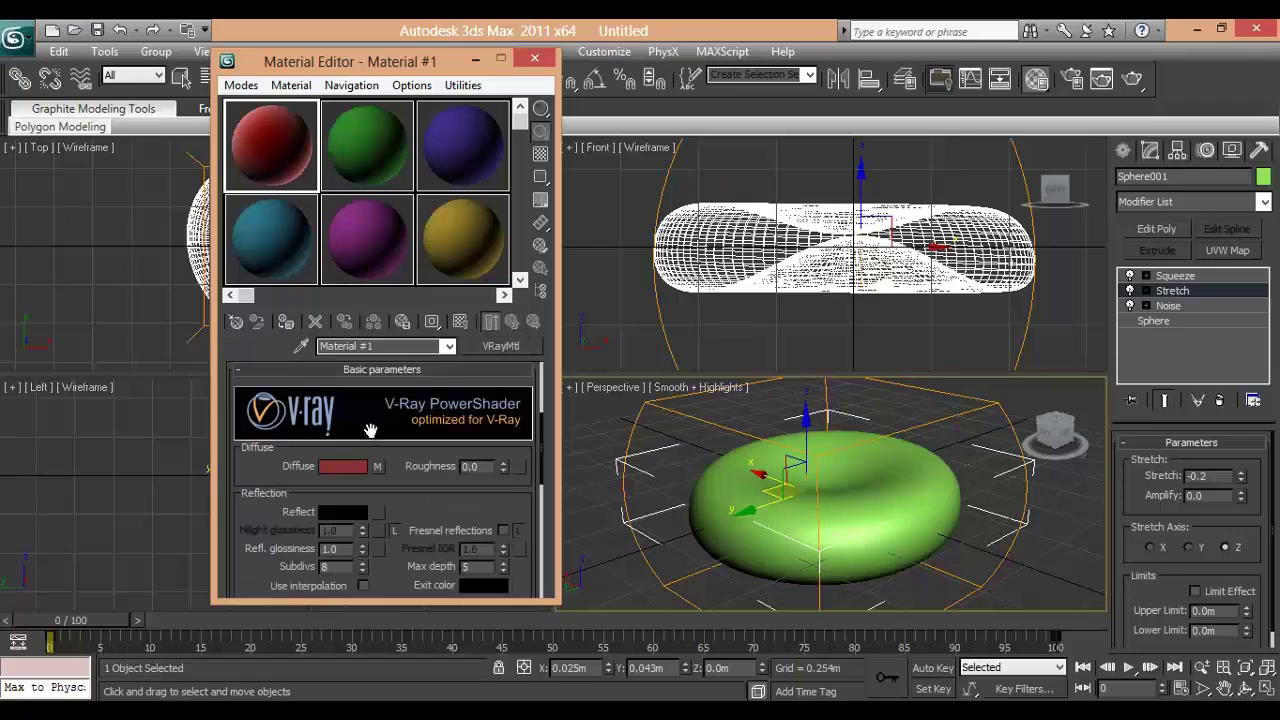
scroll(294, 477, "down", 4)
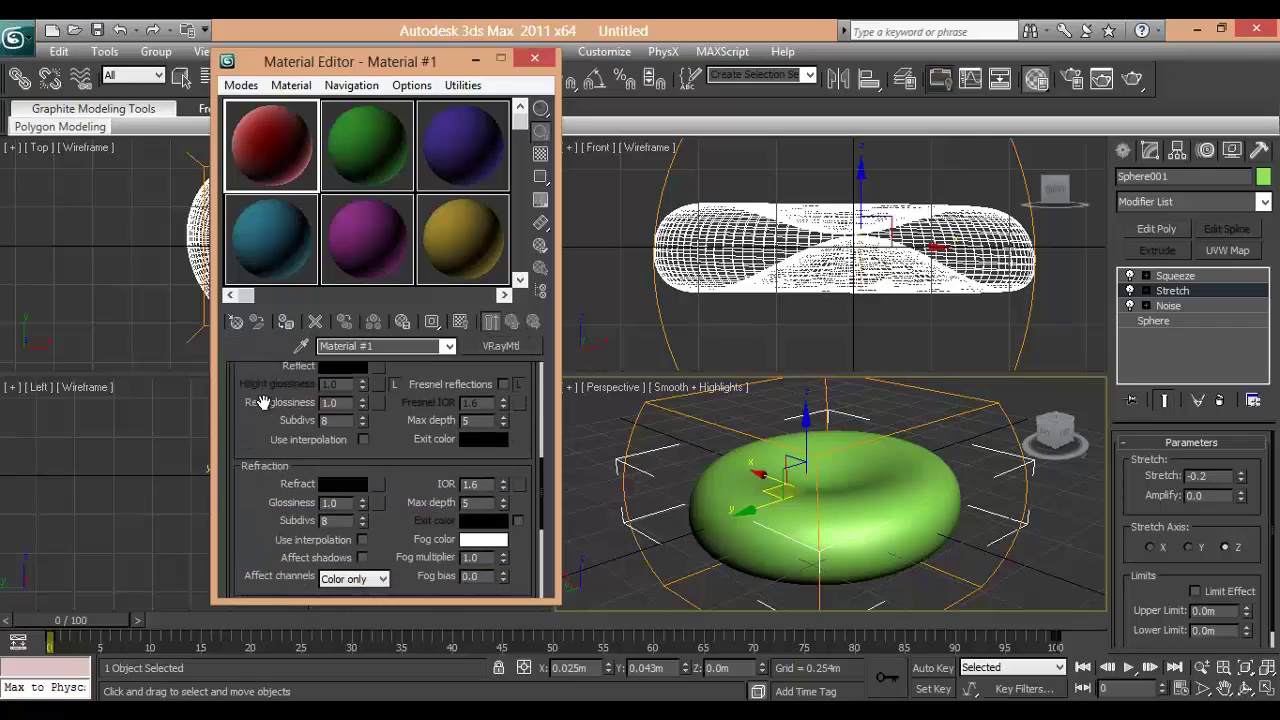
scroll(265, 405, "down", 8)
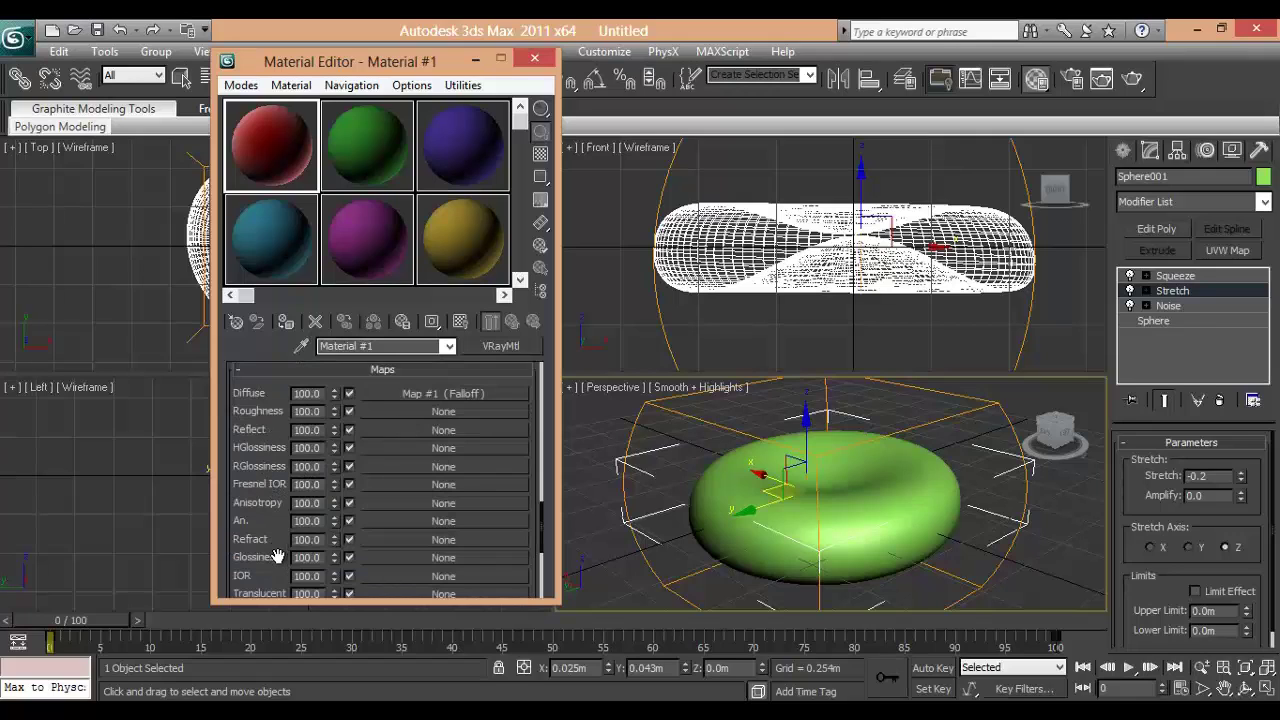
scroll(274, 500, "down", 5)
scroll(265, 500, "down", 1)
left_click(391, 494)
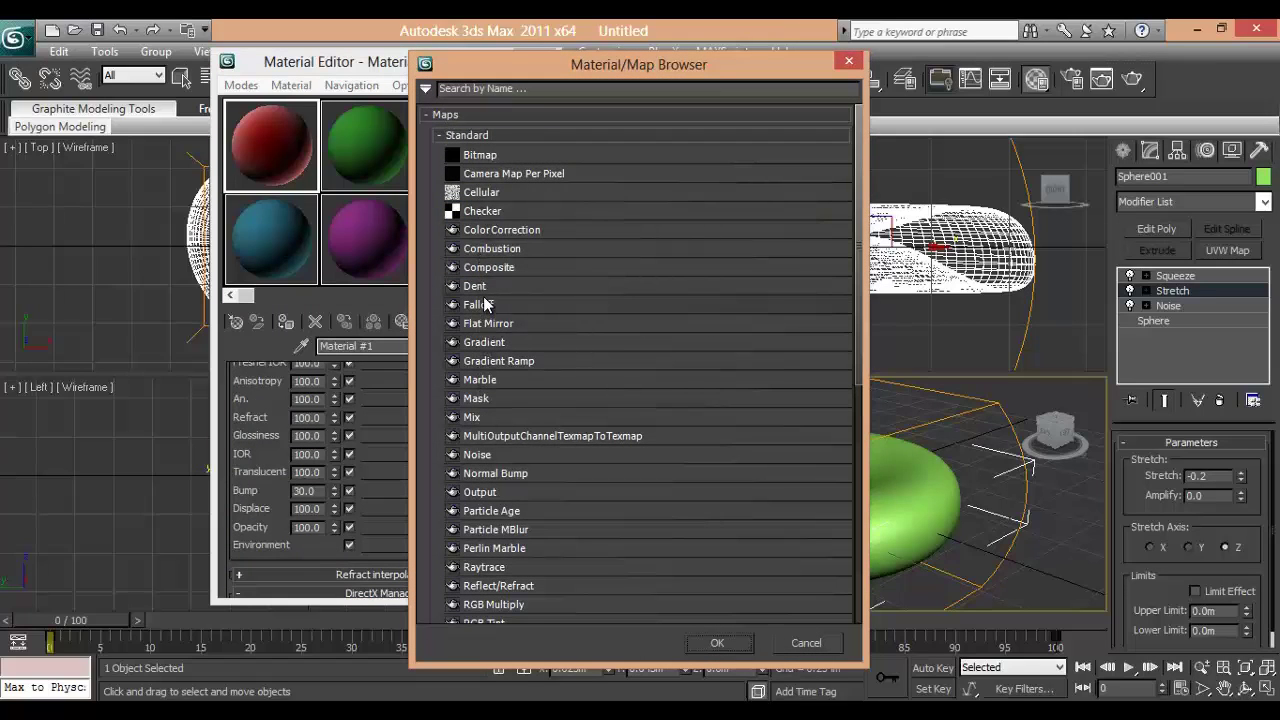
double_click(477, 455)
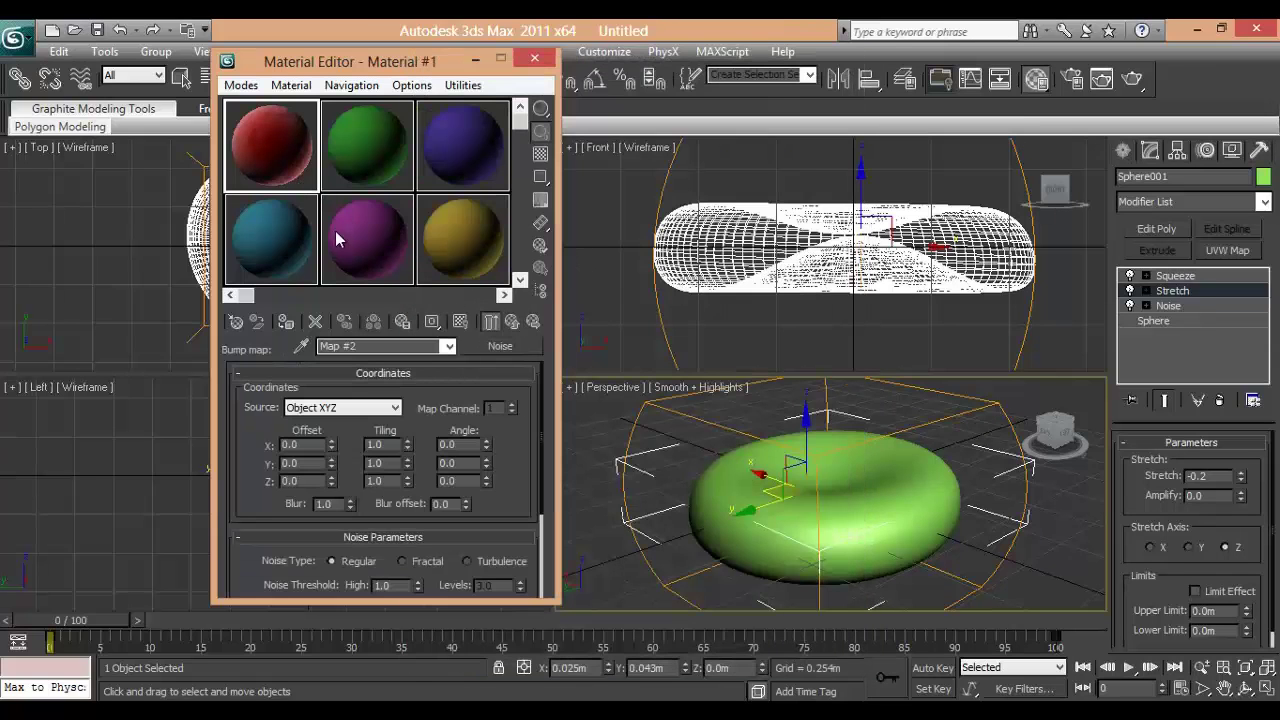
Open an enlarged preview of the Noise map and set its Size to 1.1.
double_click(289, 160)
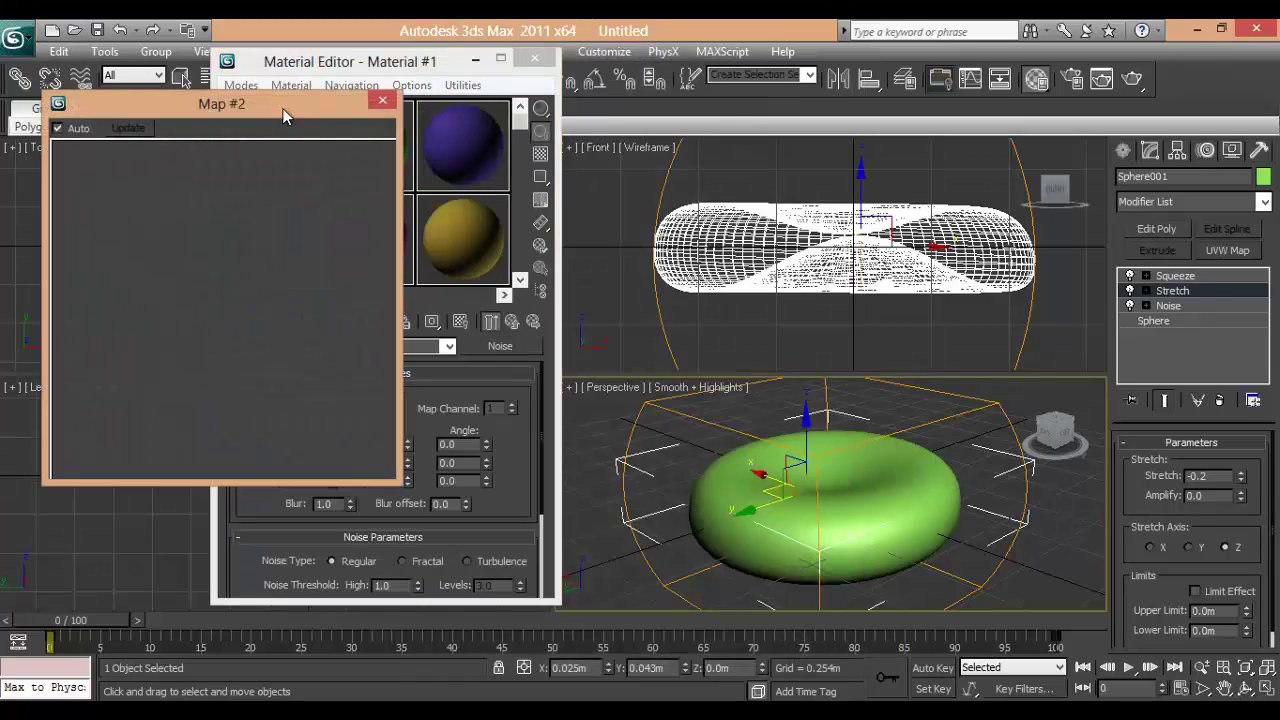
left_click_drag(227, 104, 728, 91)
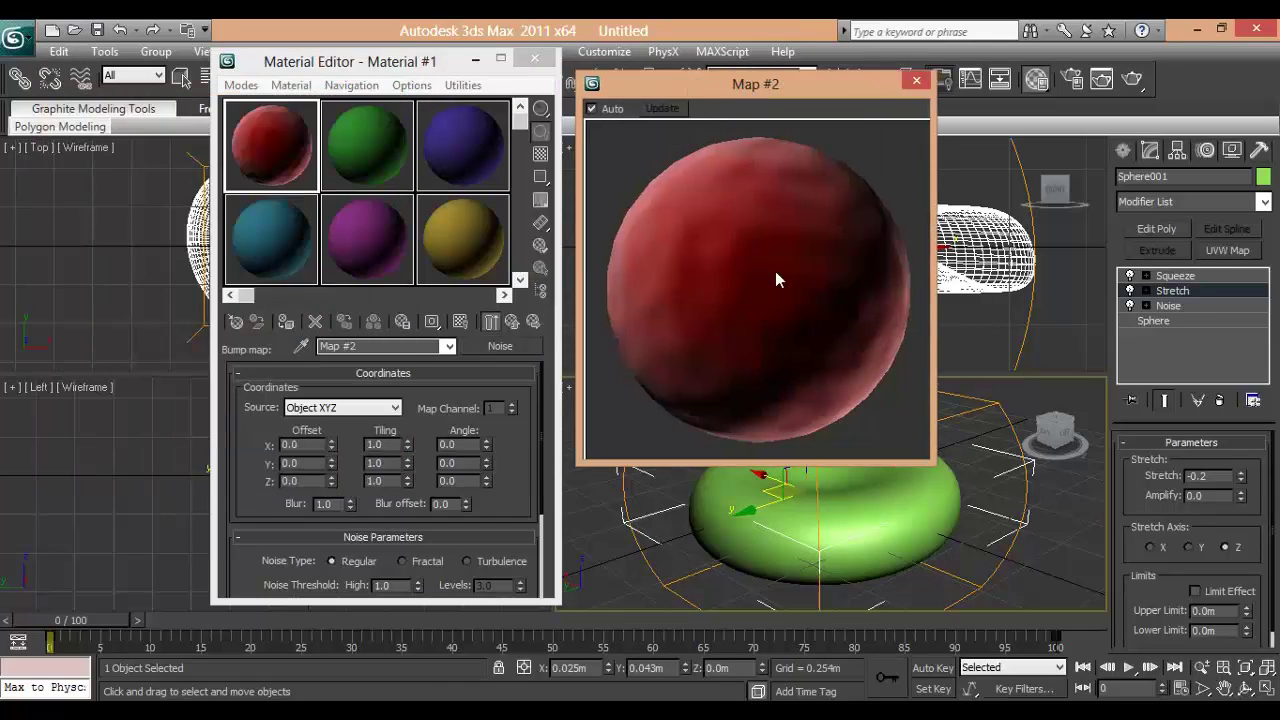
left_click(543, 427)
scroll(278, 512, "down", 4)
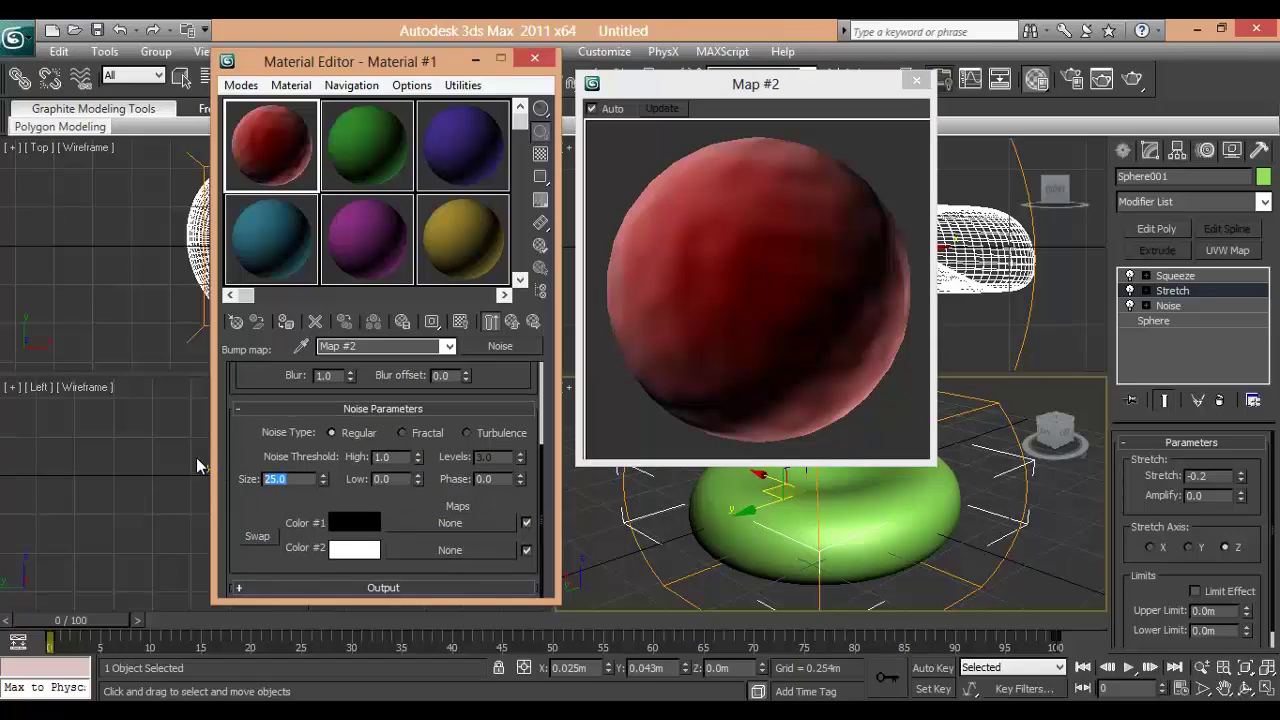
type("1")
key("Return")
type("1.1")
key("Return")
scroll(740, 264, "up", 1)
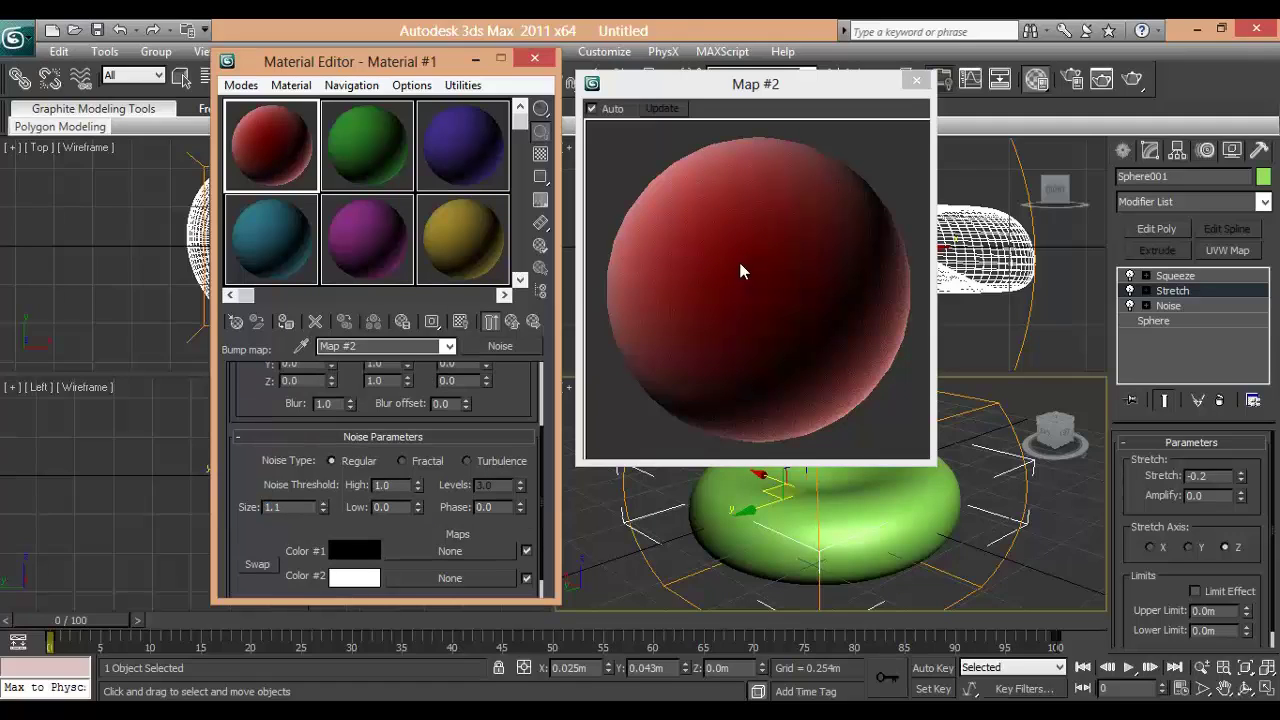
left_click(580, 432)
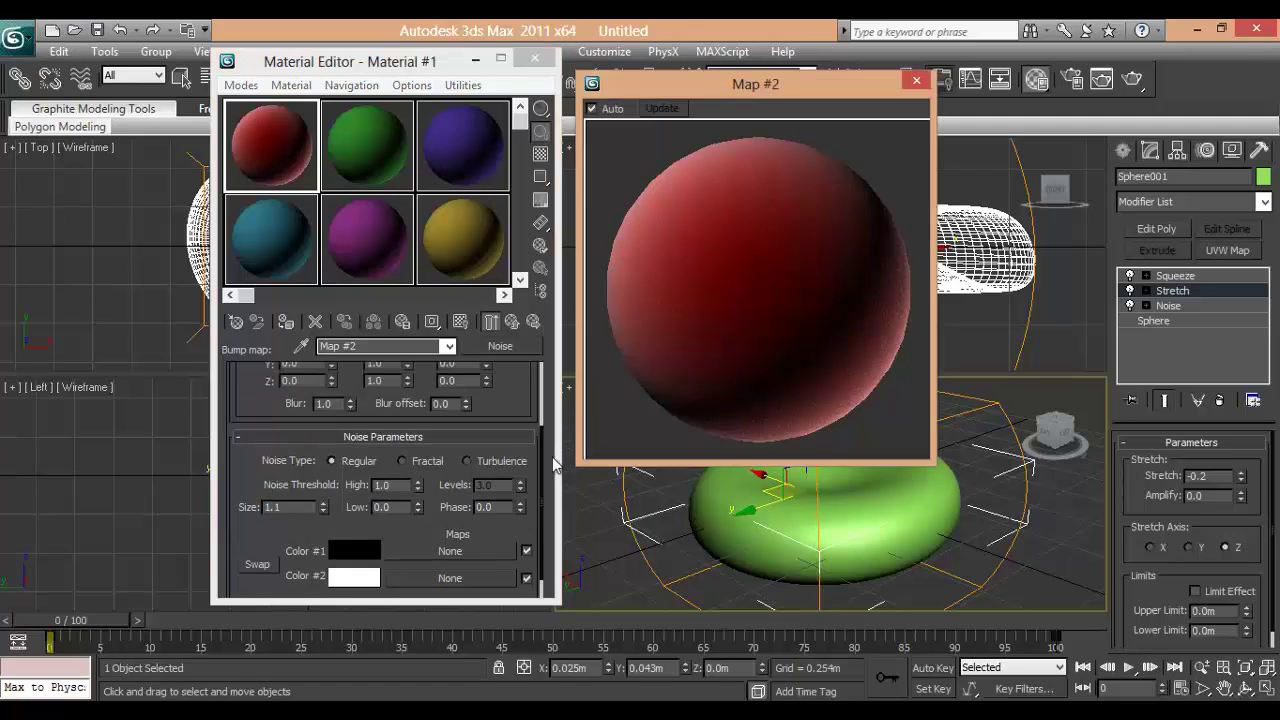
left_click_drag(543, 462, 537, 372)
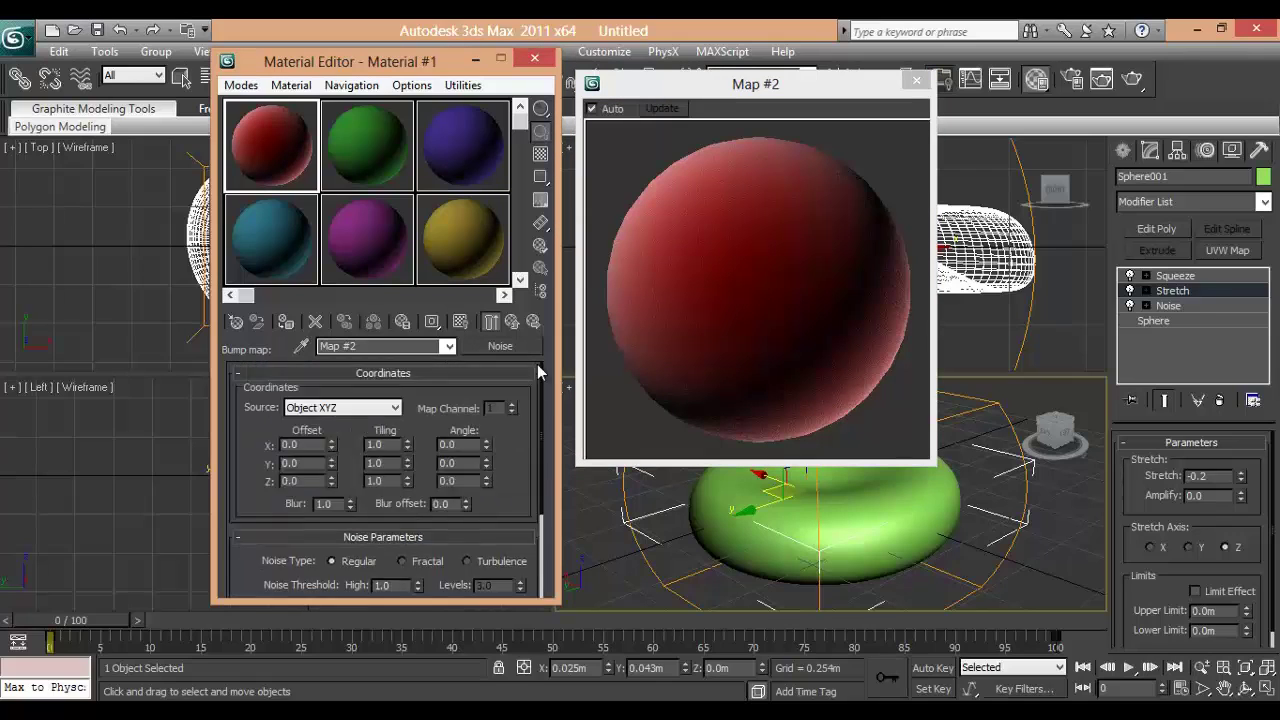
Add a Noise map to Material #1's Displace slot with Noise size 5.0.
left_click(511, 321)
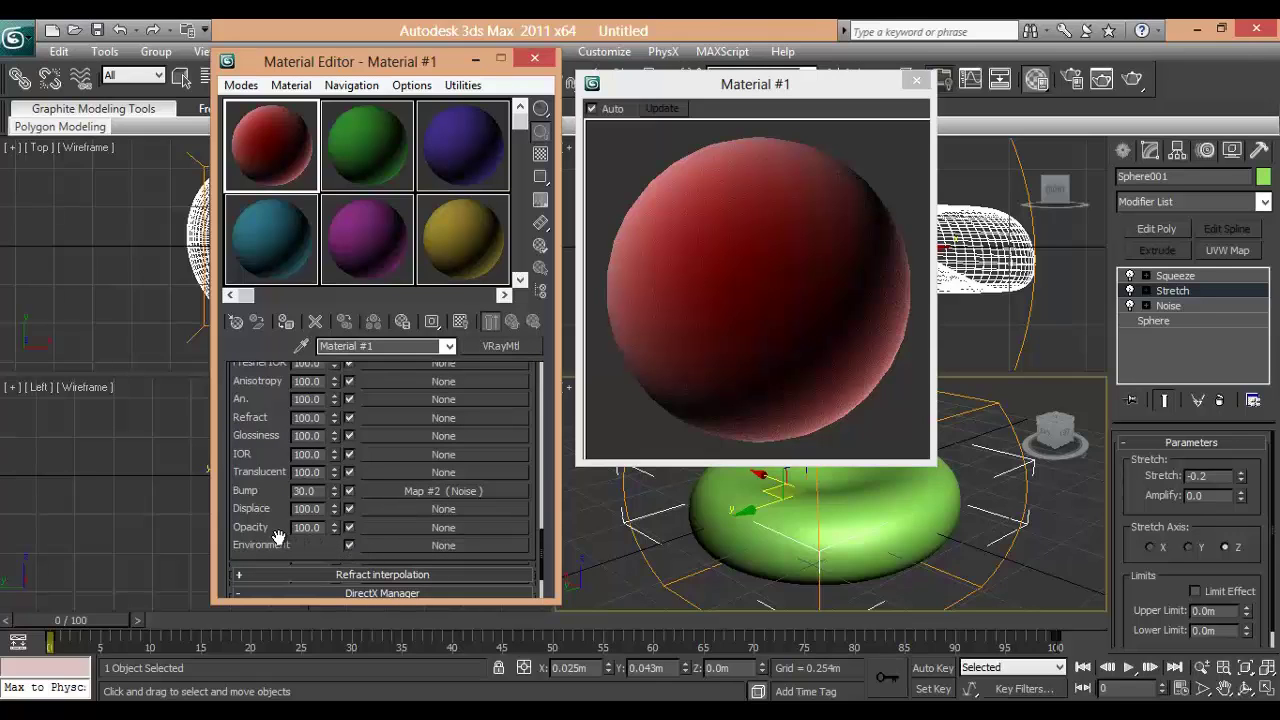
left_click(384, 510)
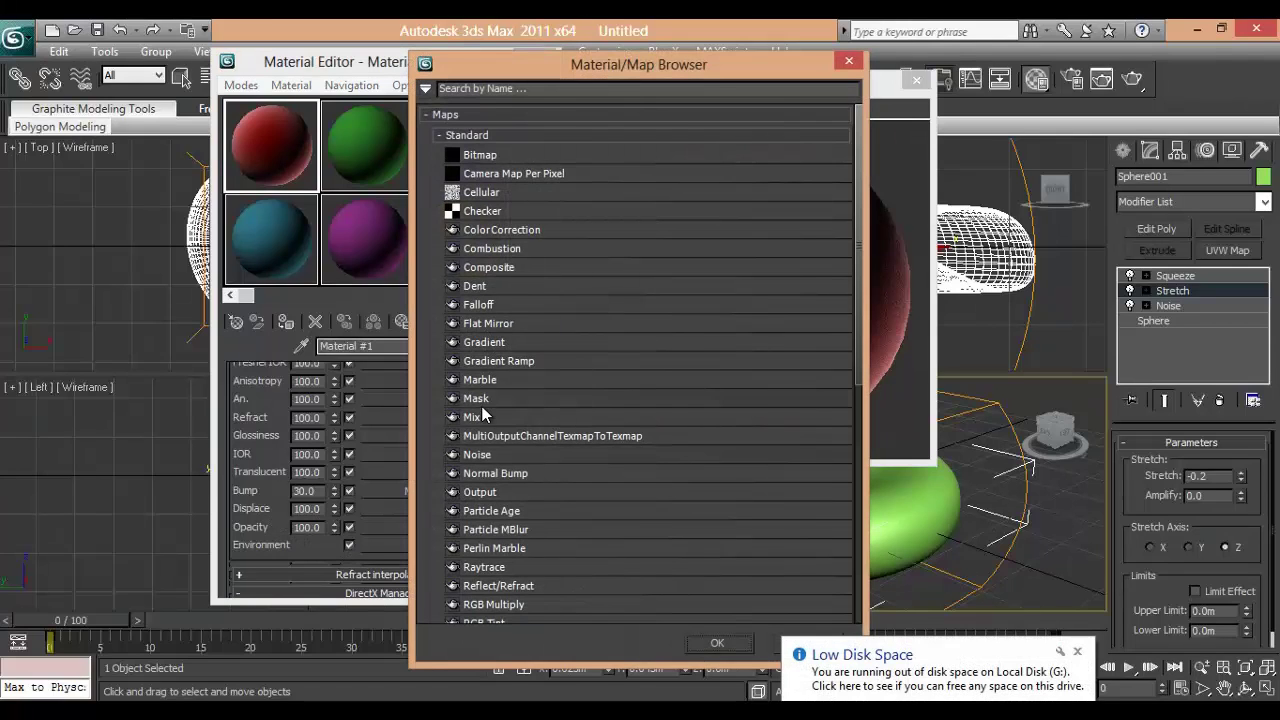
double_click(476, 454)
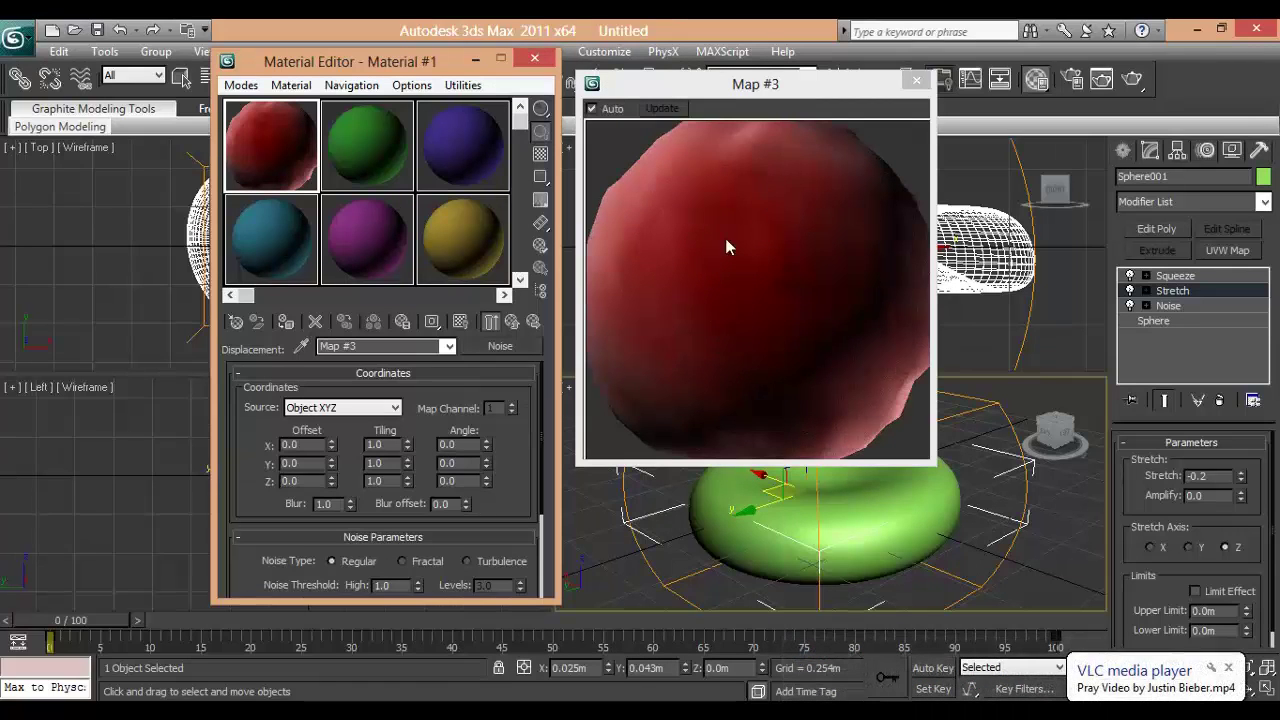
scroll(539, 428, "down", 3)
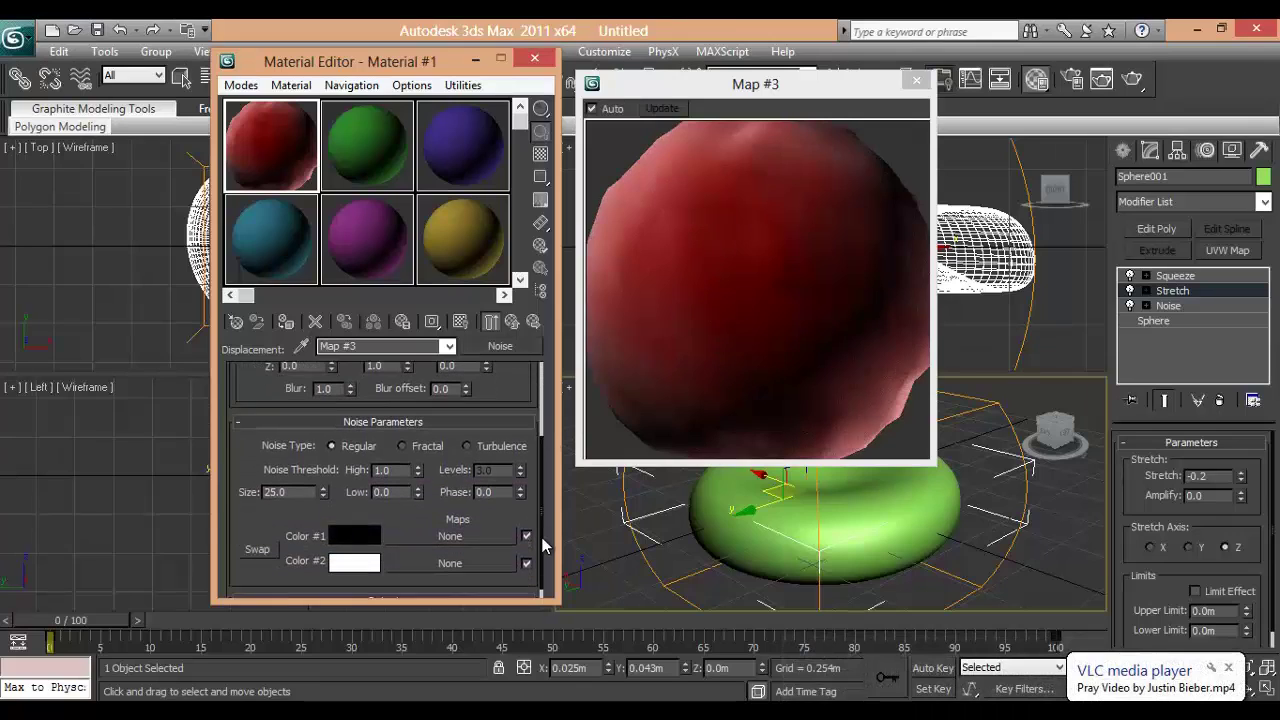
type("5")
key("Return")
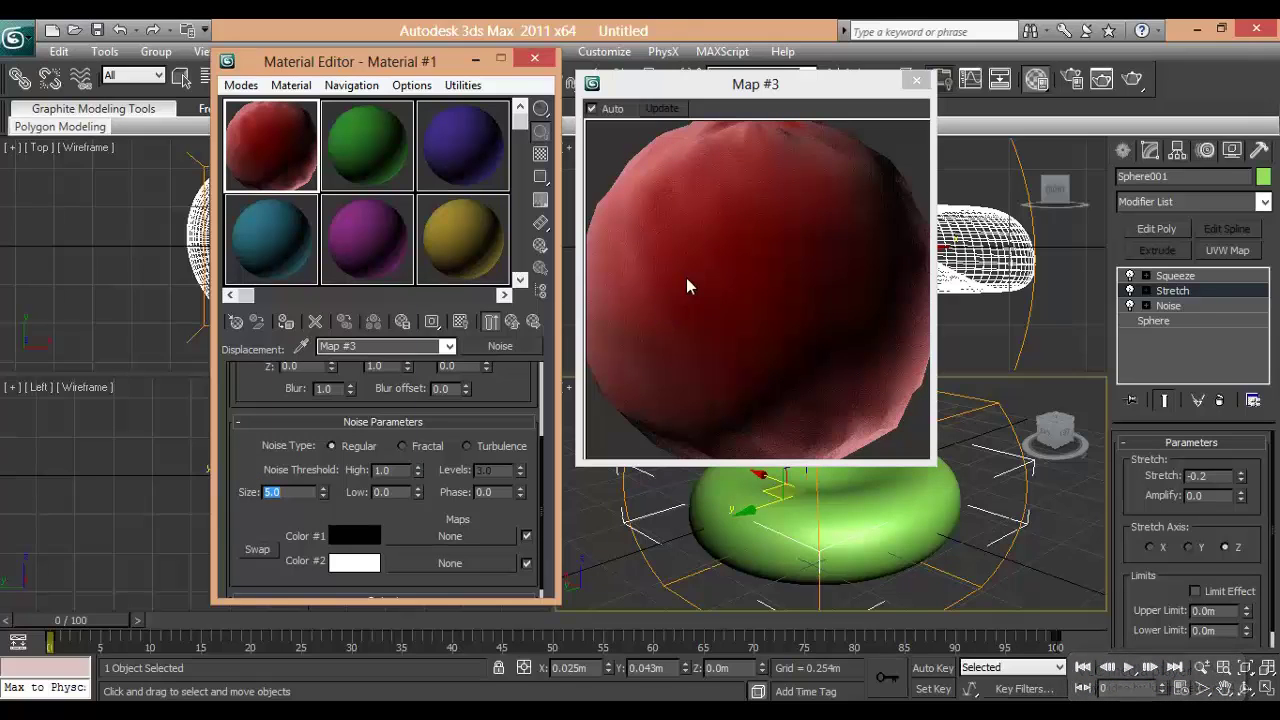
left_click_drag(735, 97, 117, 191)
left_click_drag(276, 180, 250, 373)
Assign Material #1 to the torus and run a test render of the red cell.
left_click(285, 321)
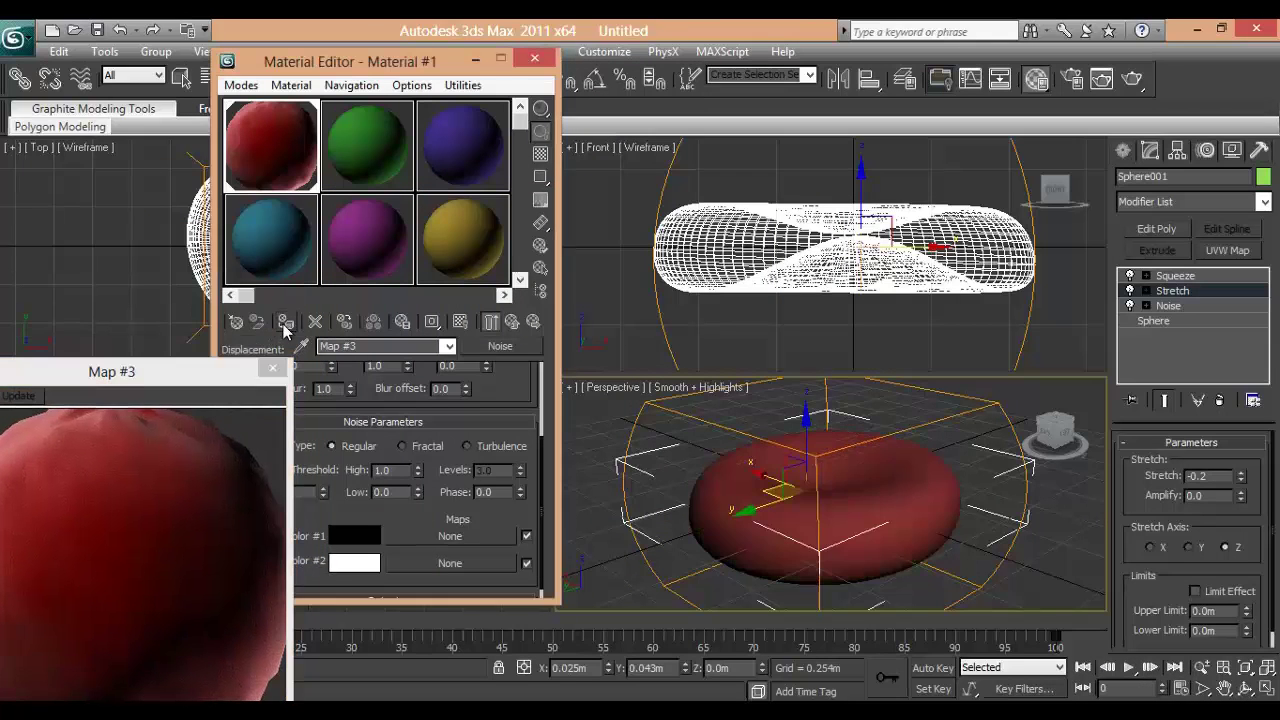
middle_click_drag(802, 521, 790, 522)
left_click(1132, 79)
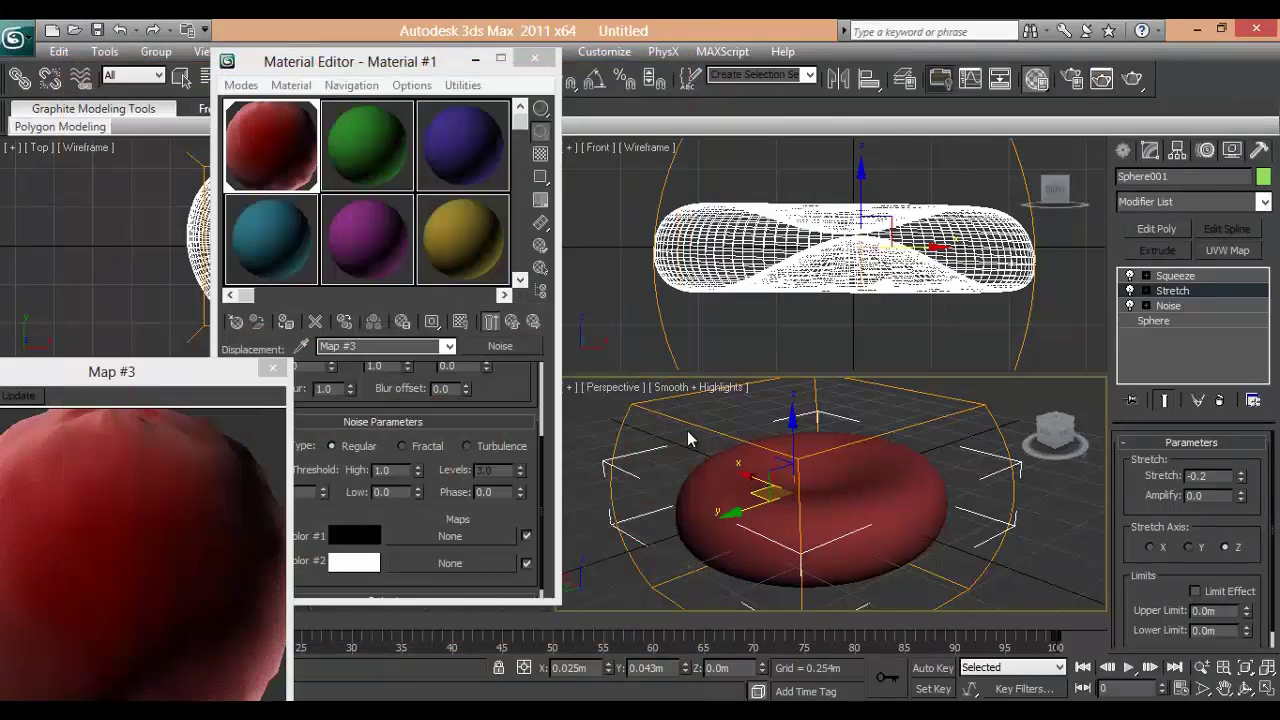
Close the Map #3 preview and move the material settings window left.
left_click_drag(115, 375, 271, 268)
left_click(427, 266)
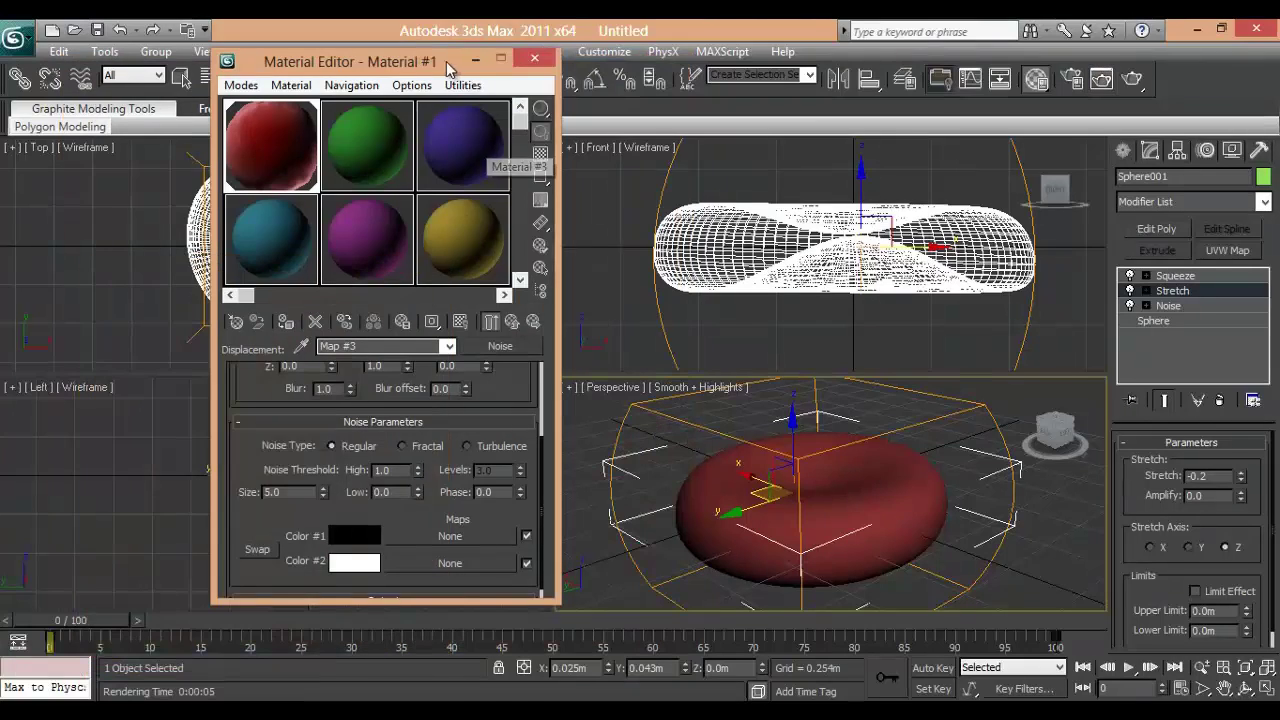
left_click_drag(444, 59, 379, 59)
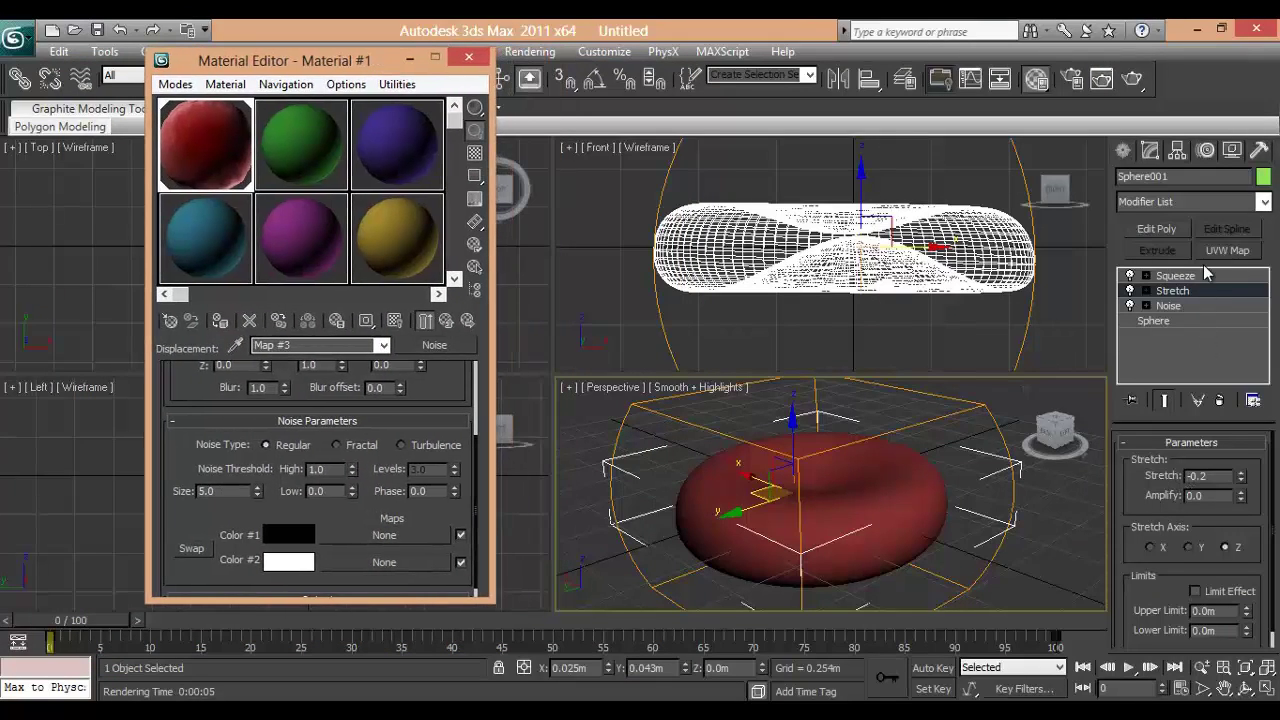
left_click(1124, 151)
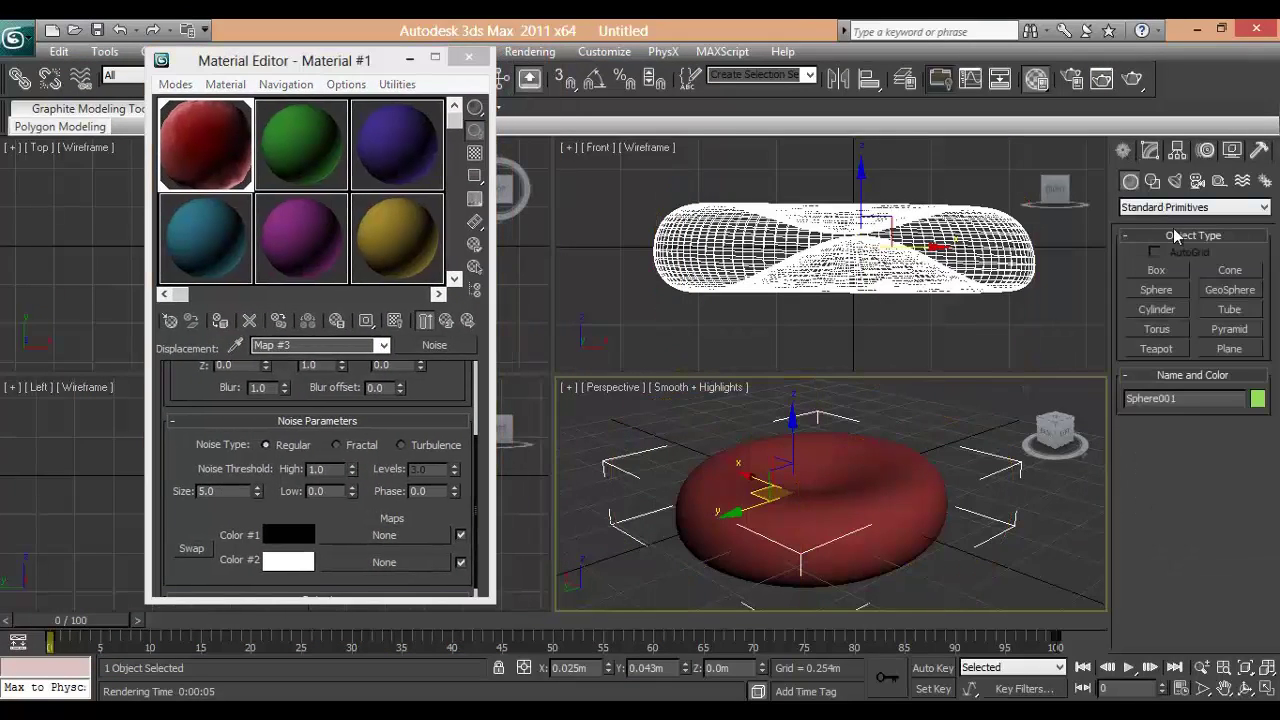
Place a VRay ambient light in the Front viewport and lower it toward the torus.
left_click(1182, 212)
left_click(1160, 368)
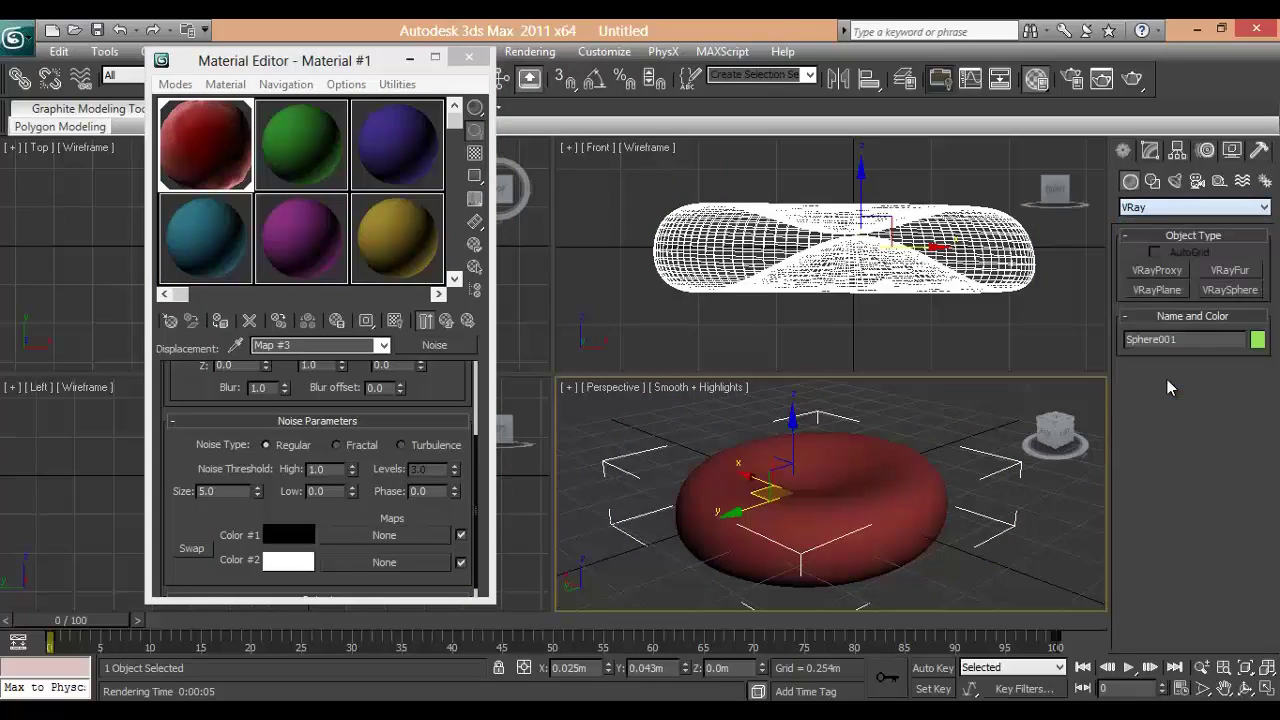
left_click(1172, 181)
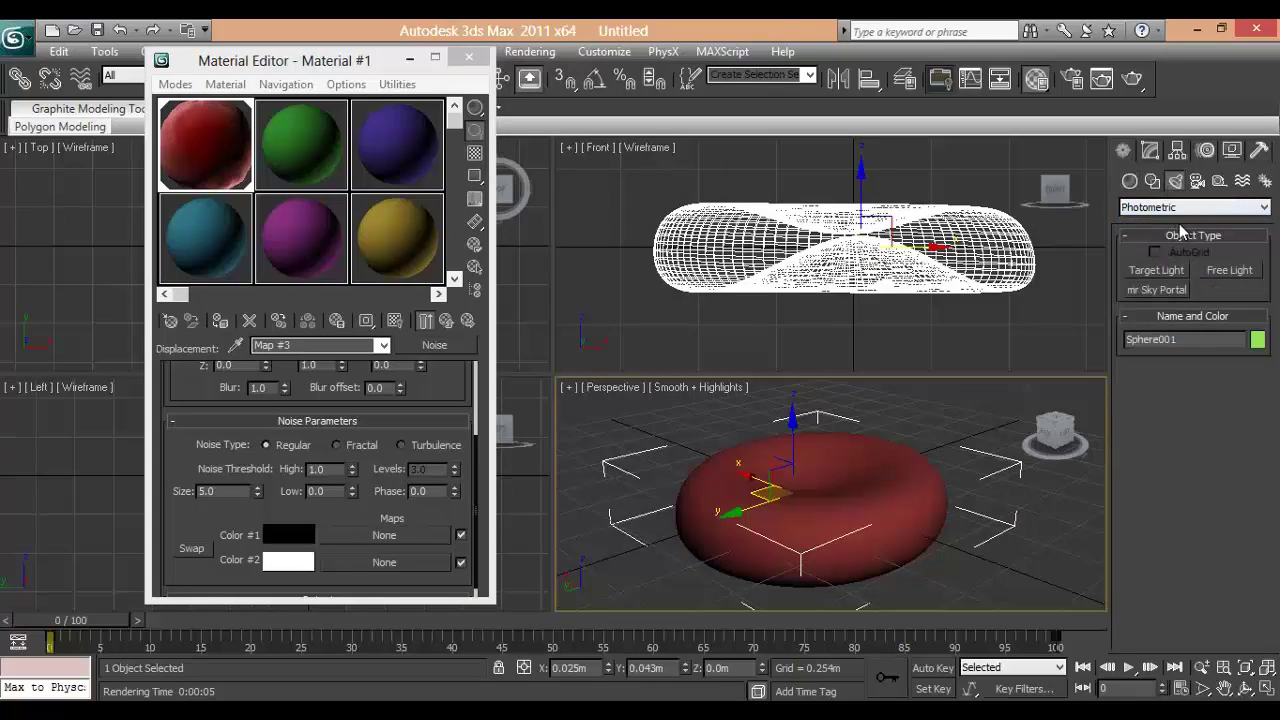
left_click(1184, 210)
left_click(1180, 248)
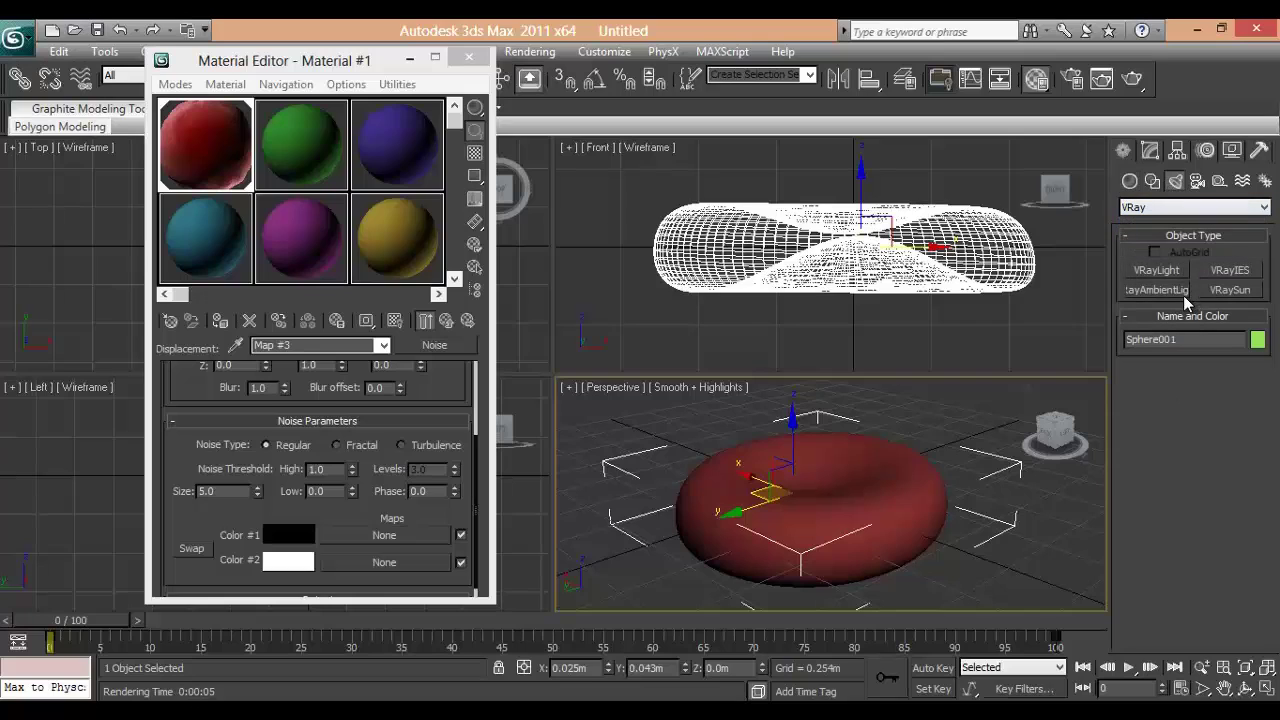
left_click(1158, 290)
scroll(829, 283, "down", 5)
middle_click_drag(829, 283, 807, 328)
left_click(861, 197)
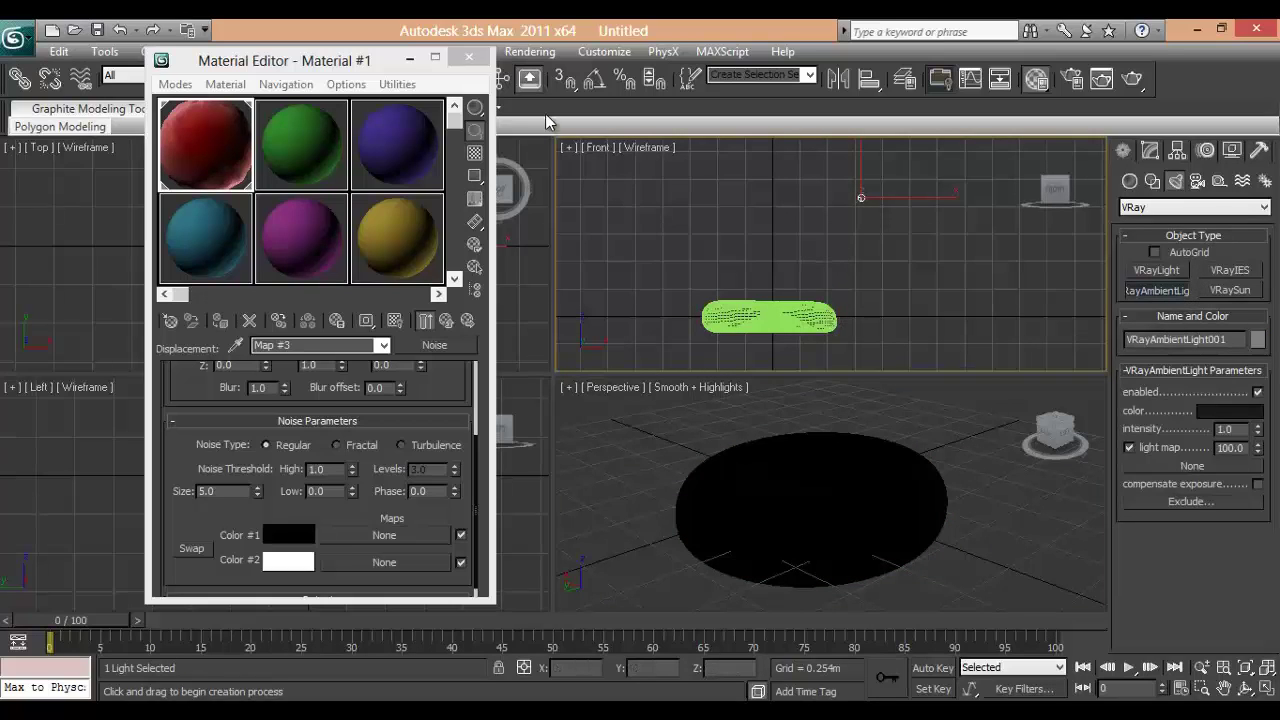
left_click_drag(410, 62, 406, 172)
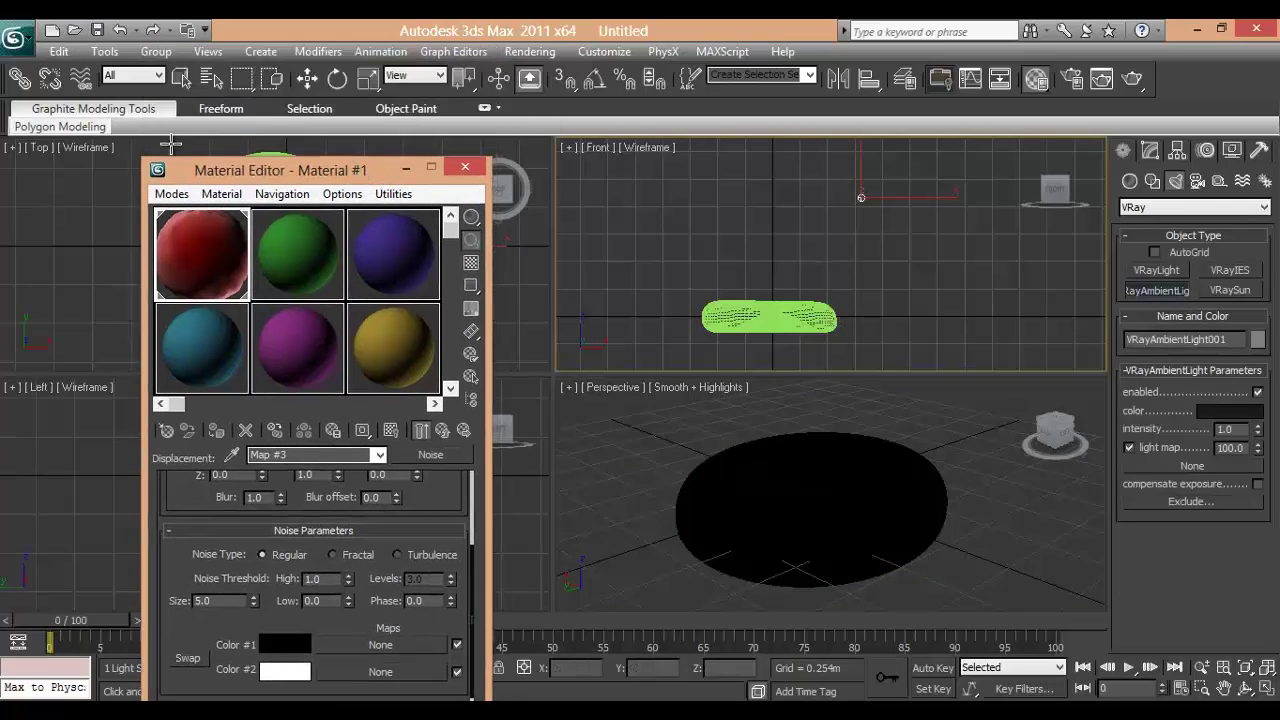
left_click(307, 79)
left_click_drag(888, 171, 870, 218)
Set the ambient light colour to pure white (255) and nudge the light slightly right.
left_click(1149, 152)
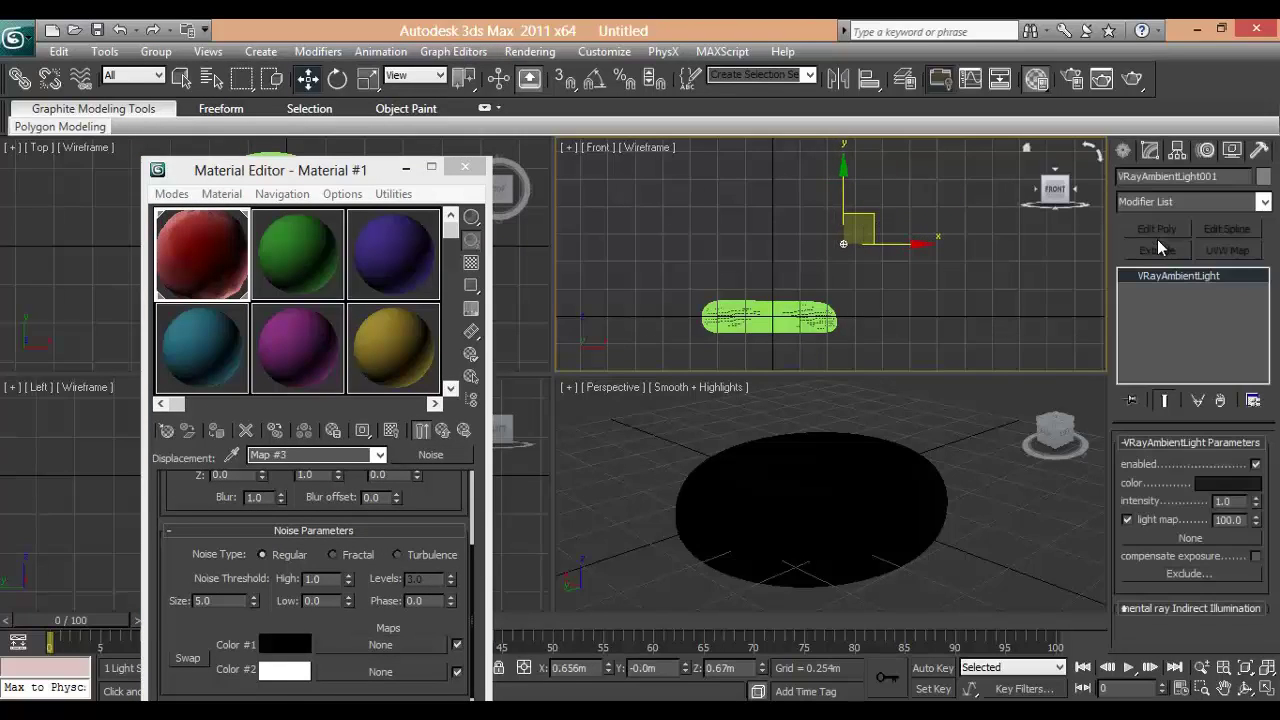
left_click(1228, 483)
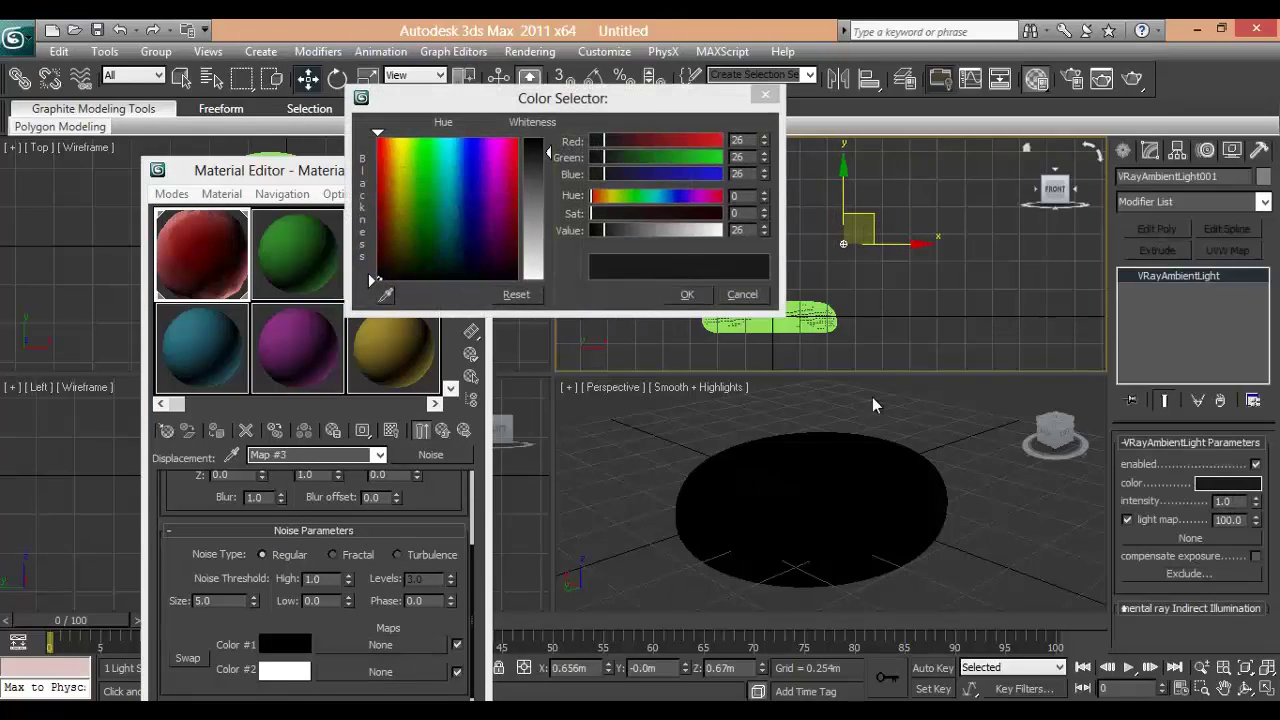
left_click_drag(552, 230, 600, 290)
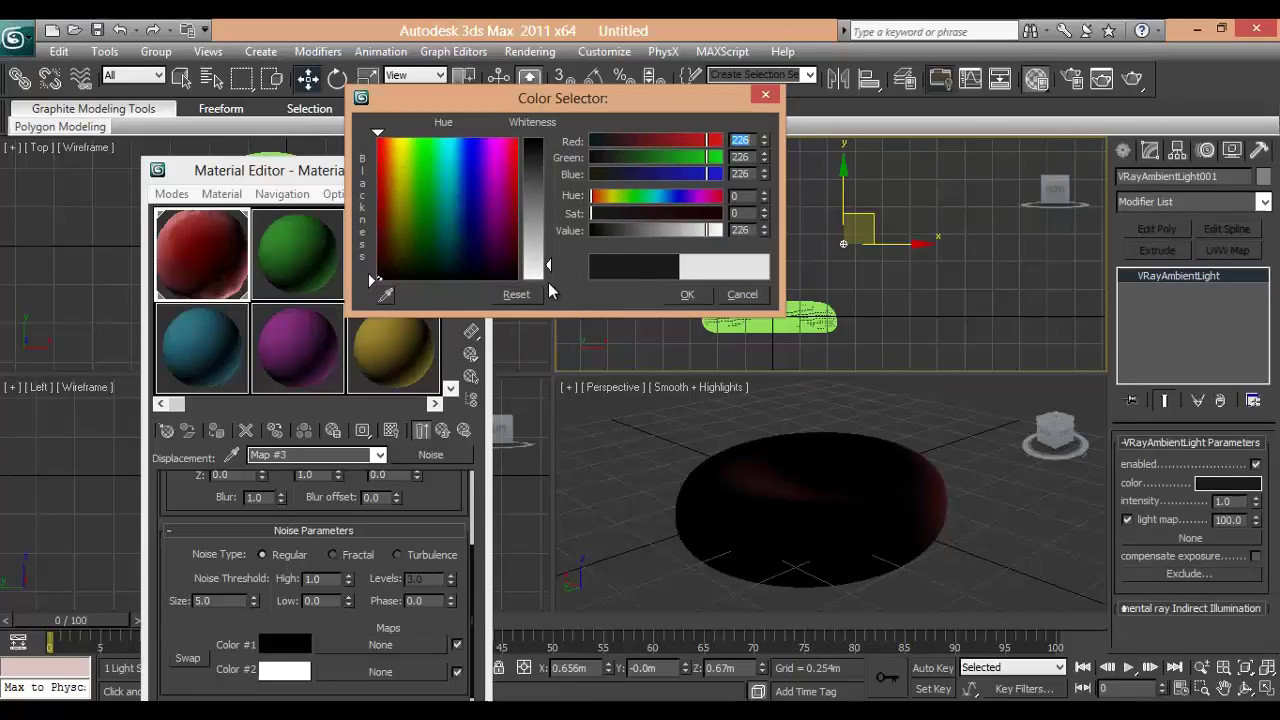
left_click(686, 295)
left_click_drag(869, 217, 874, 217)
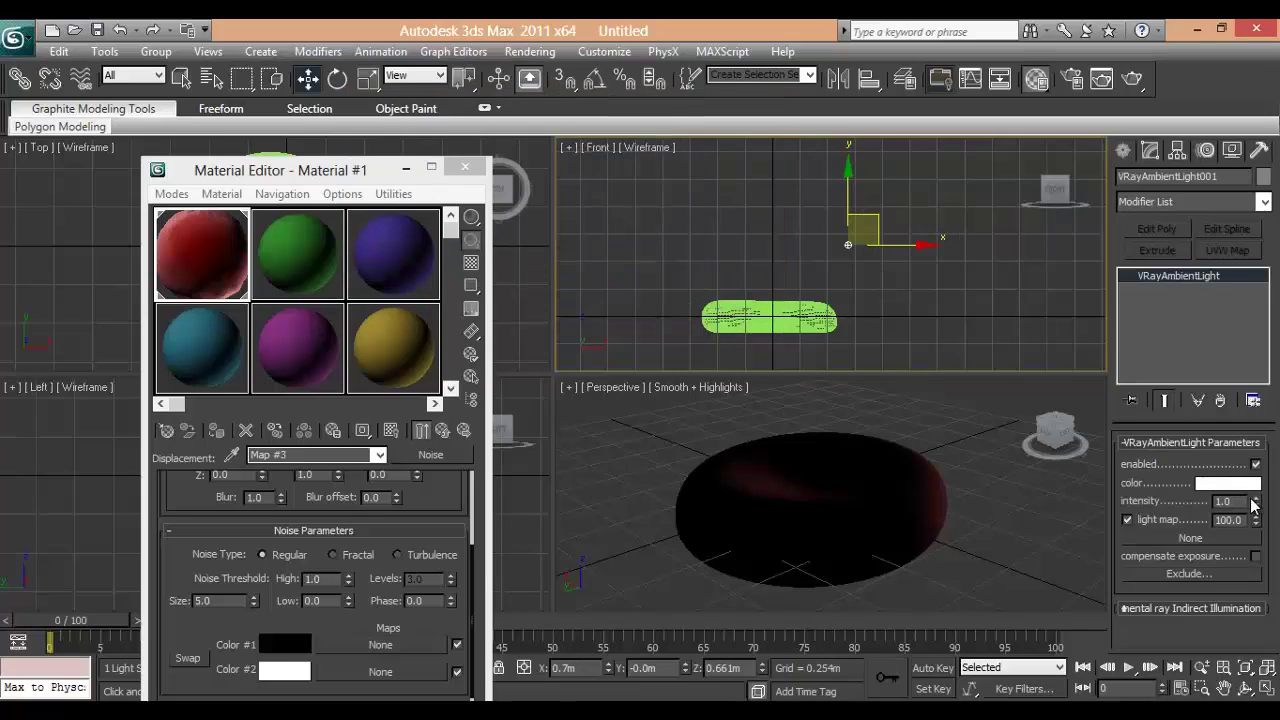
scroll(900, 491, "up", 4)
middle_click_drag(900, 491, 909, 500)
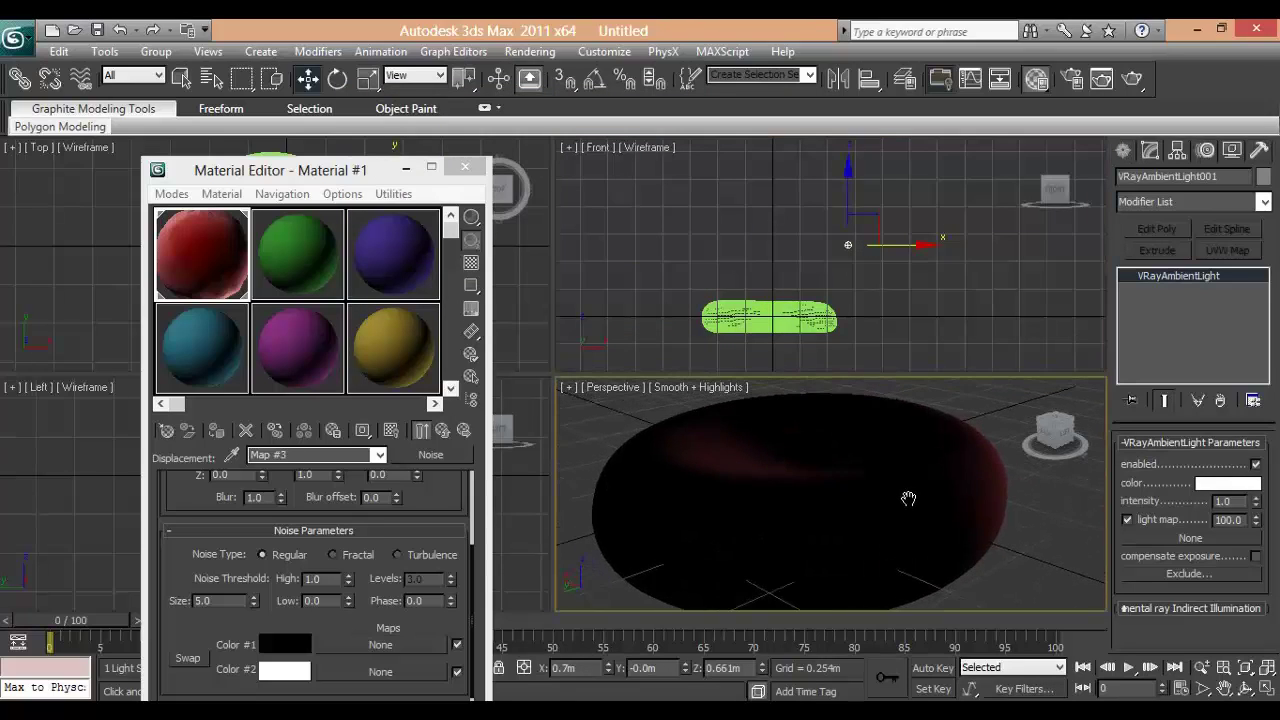
left_click(1126, 84)
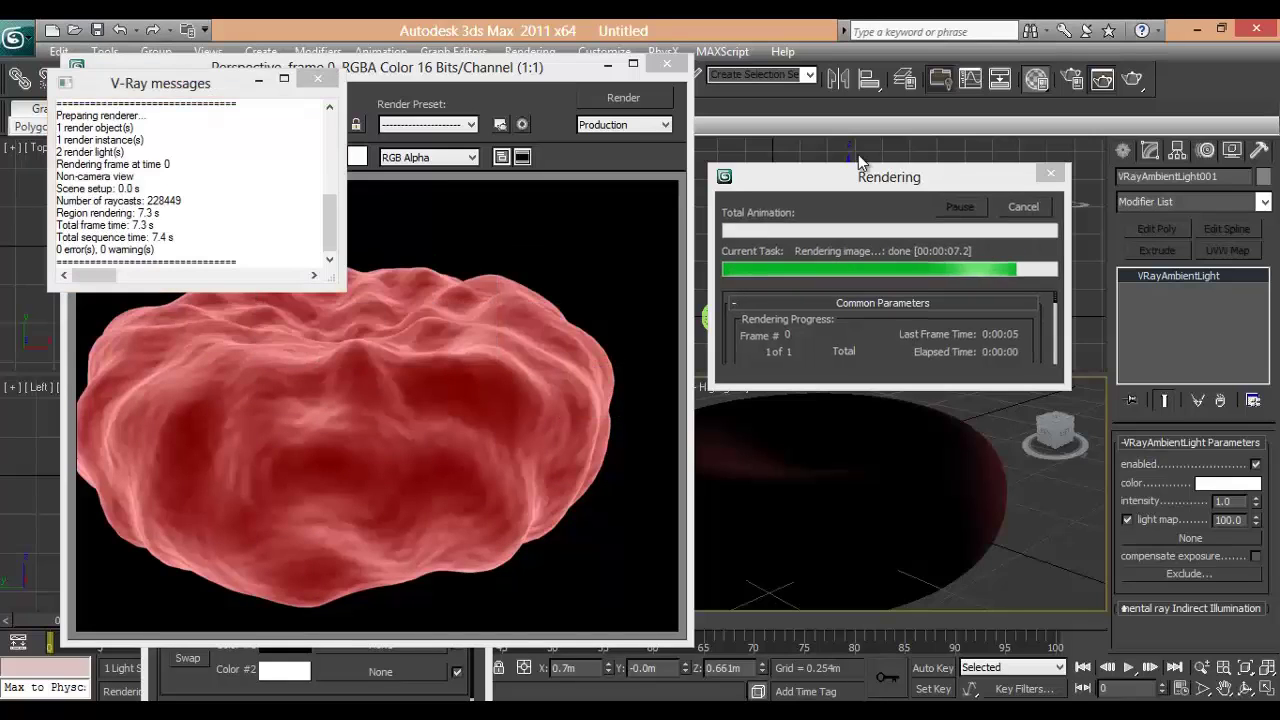
left_click(465, 66)
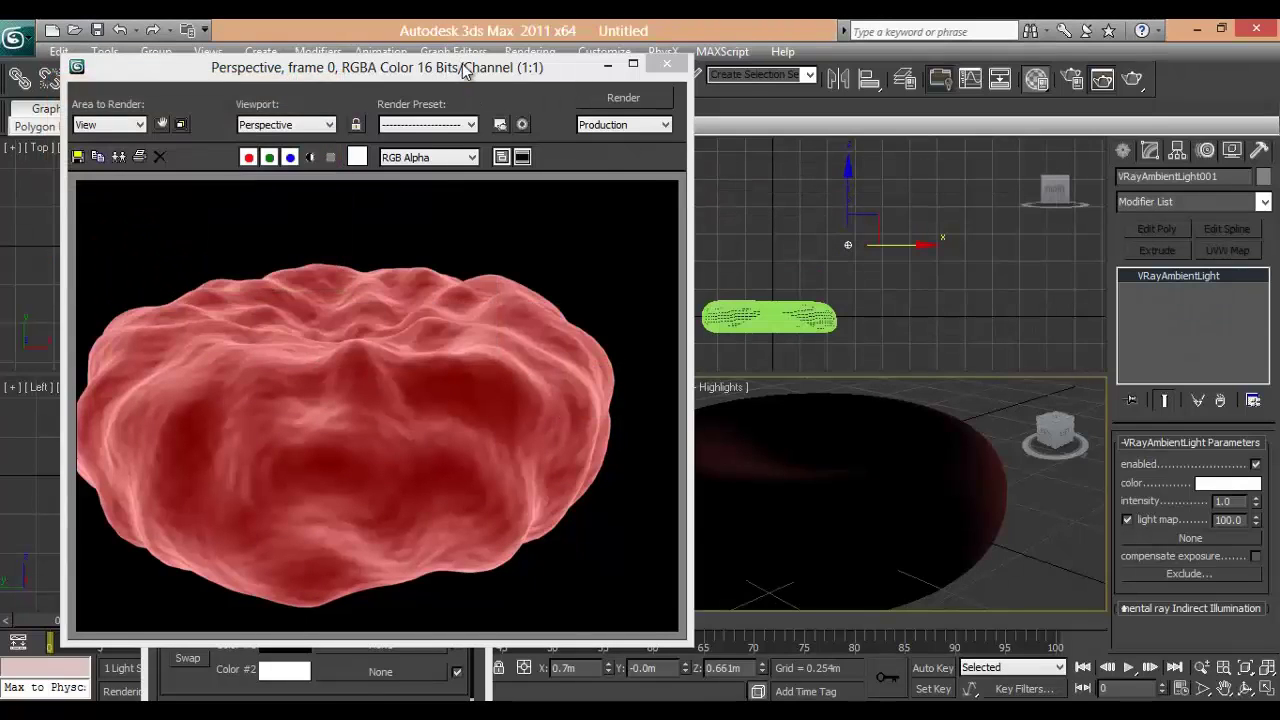
left_click_drag(465, 66, 521, 54)
left_click(723, 53)
middle_click_drag(800, 480, 842, 522)
Open a magnified preview of the cell material and arrange the windows.
double_click(229, 251)
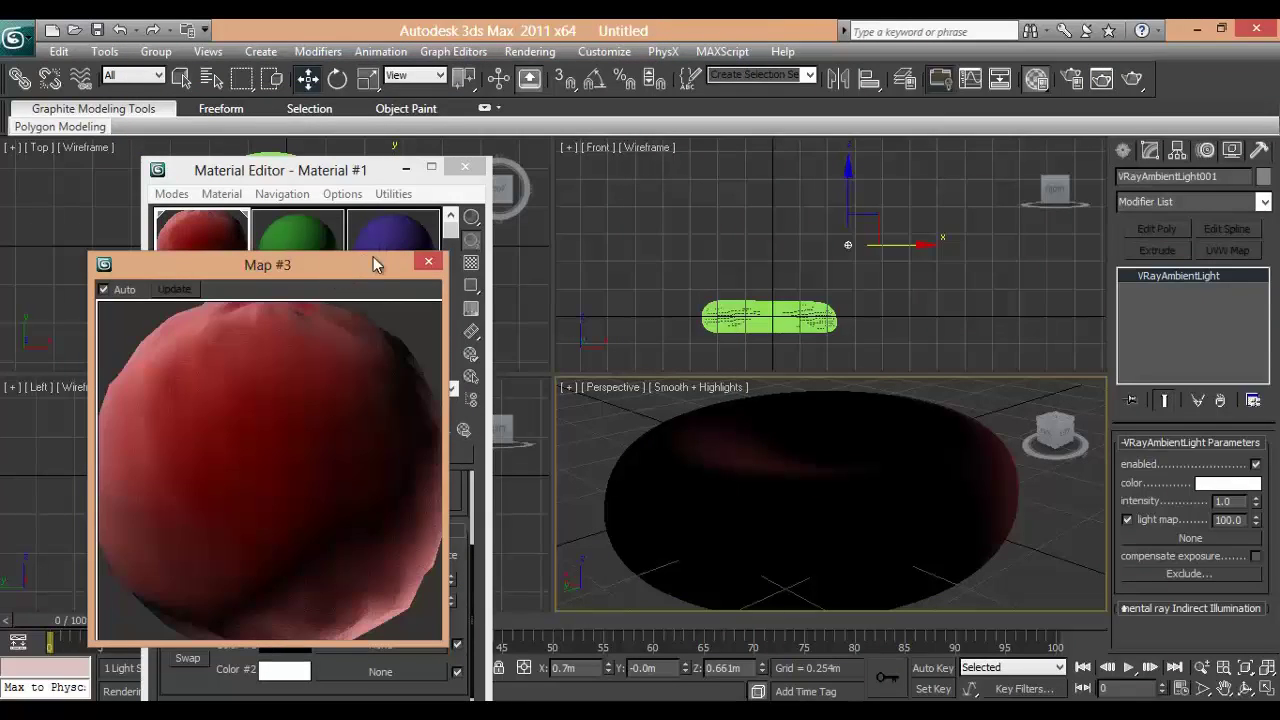
left_click_drag(510, 228, 851, 70)
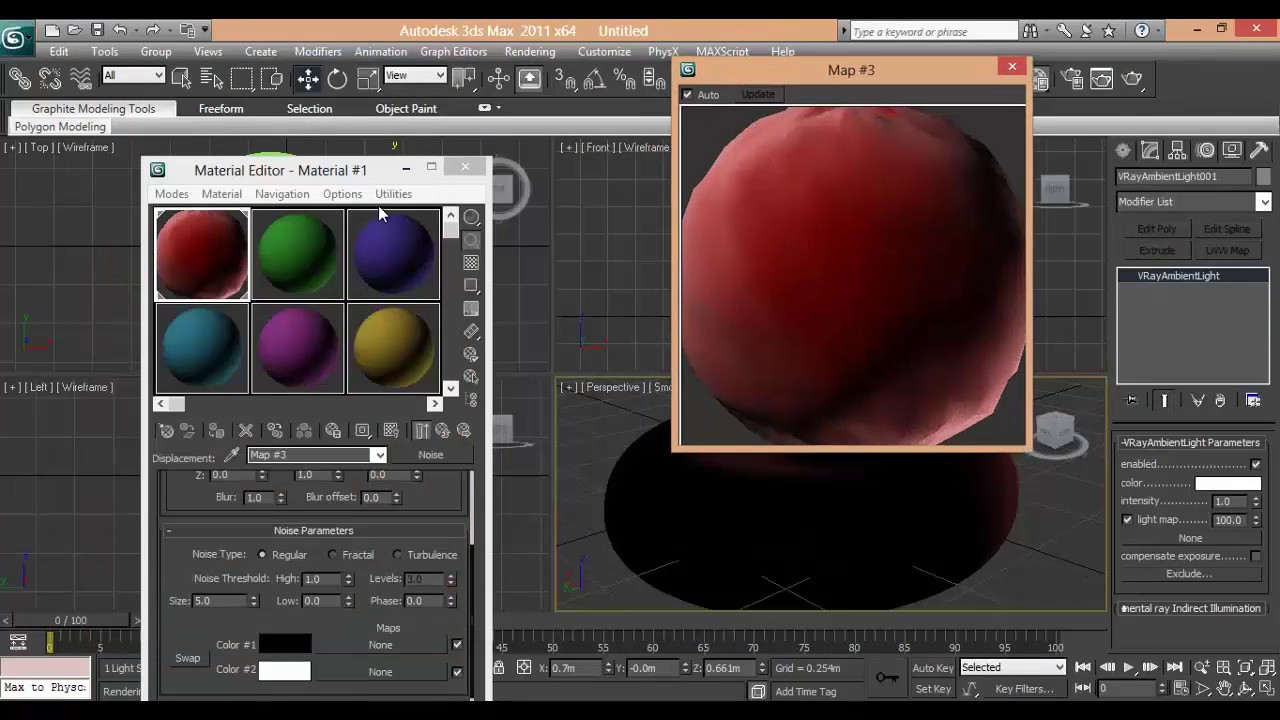
left_click_drag(320, 170, 369, 77)
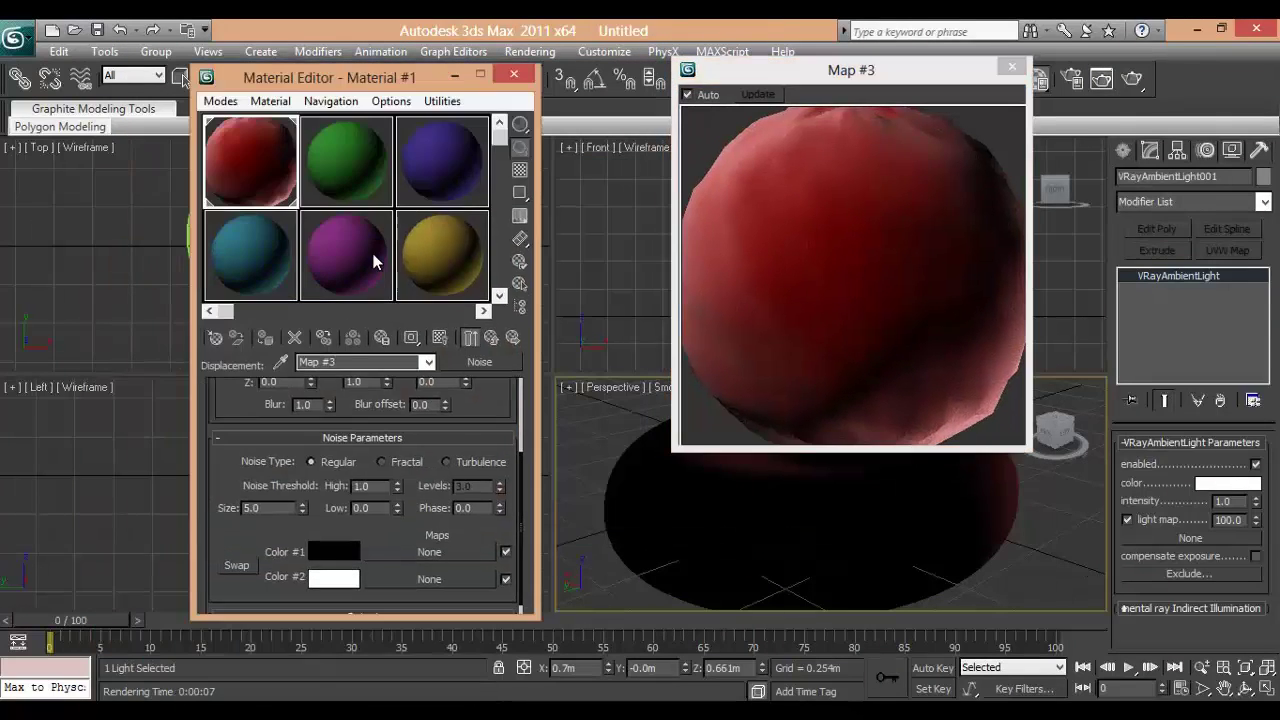
Set Material #1's Displace amount to 10 and render the cell again.
left_click(490, 338)
scroll(256, 492, "down", 5)
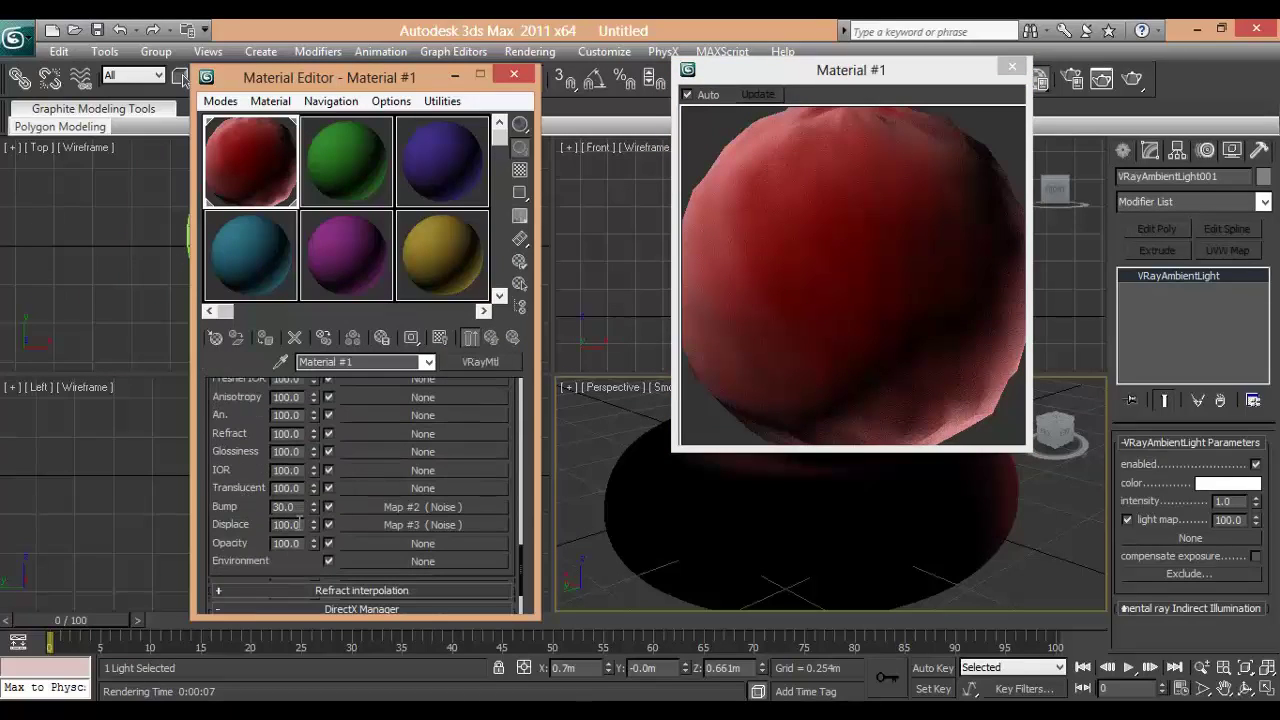
type("10")
key("Return")
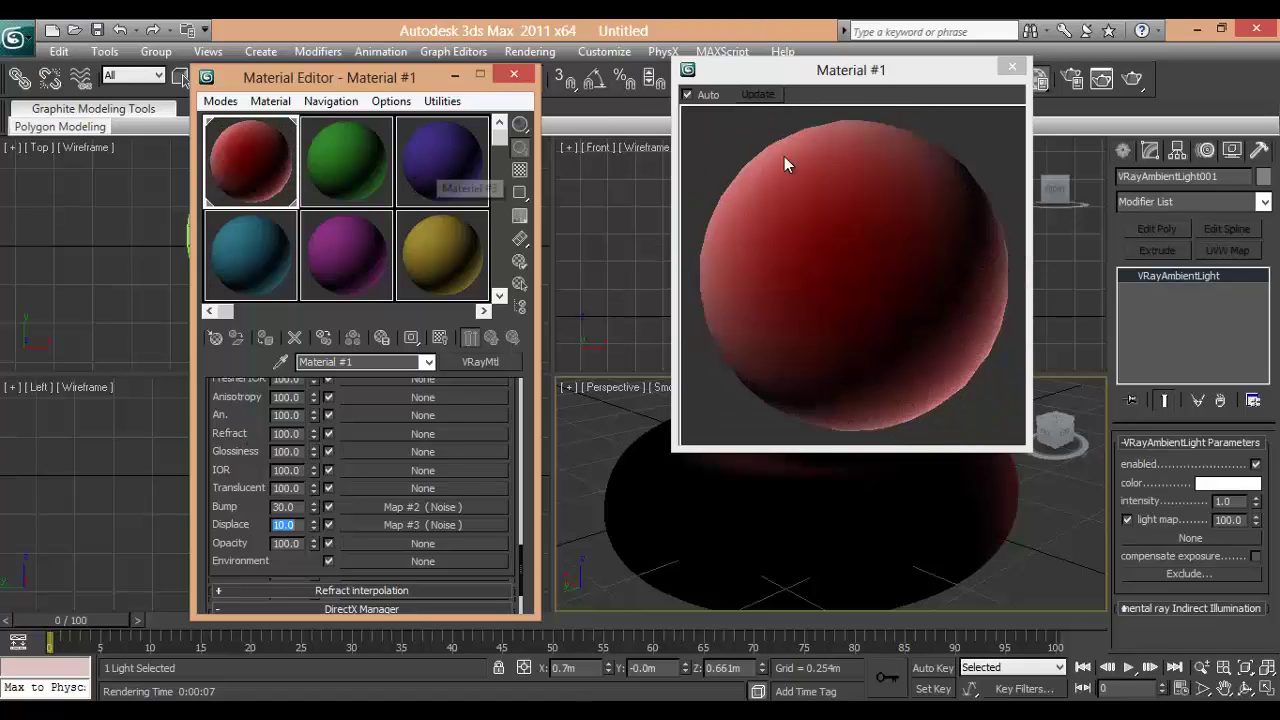
left_click(1133, 88)
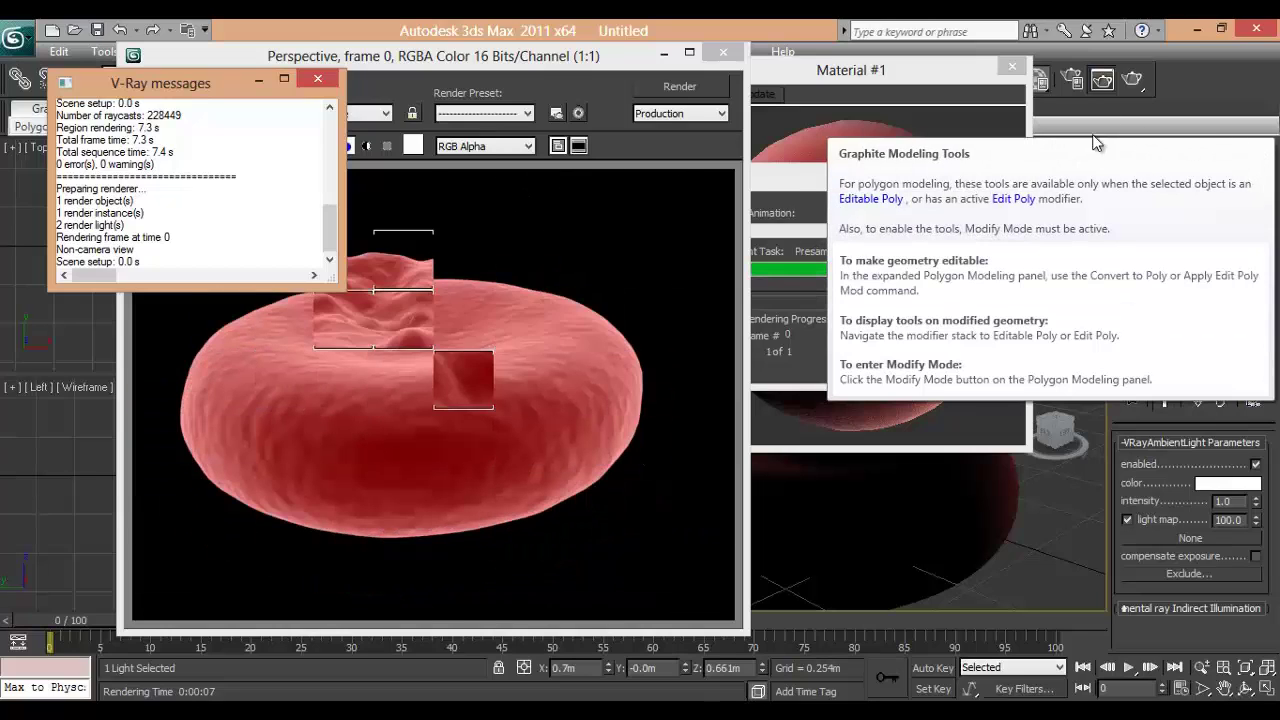
Close the V-Ray messages and magnified preview, placing the Material Editor beside the render.
key("m")
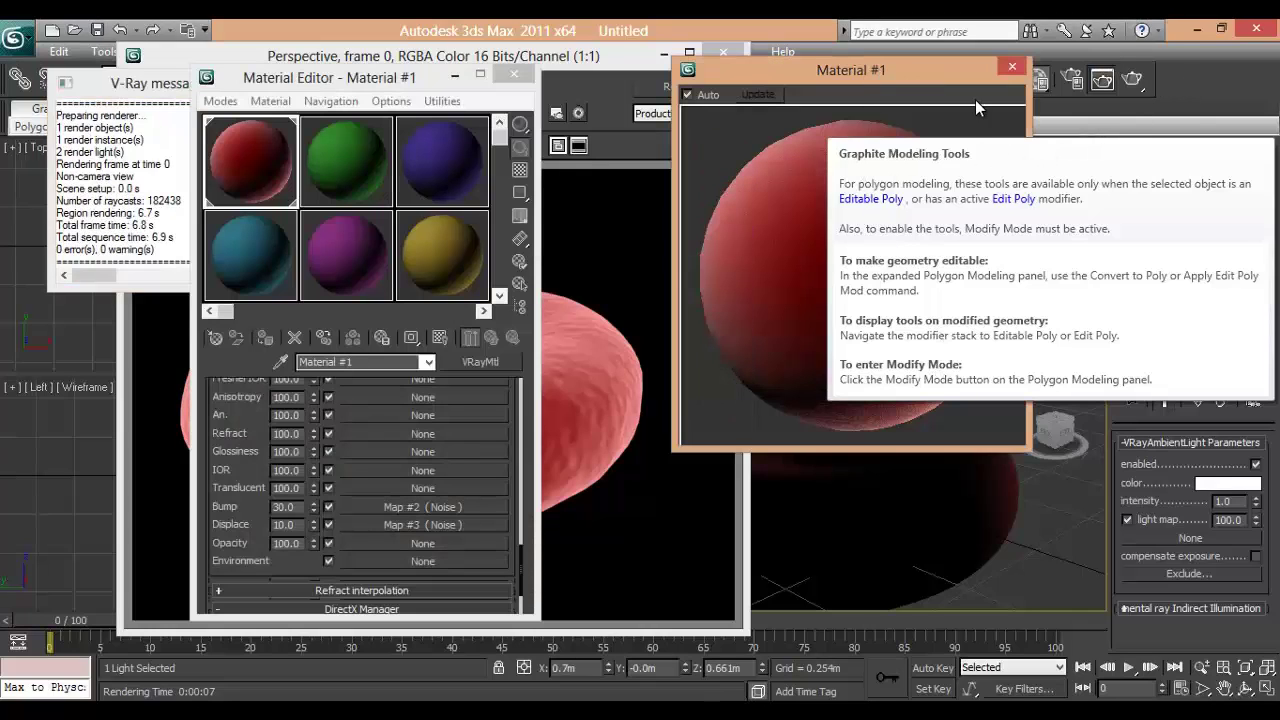
left_click_drag(973, 106, 1000, 108)
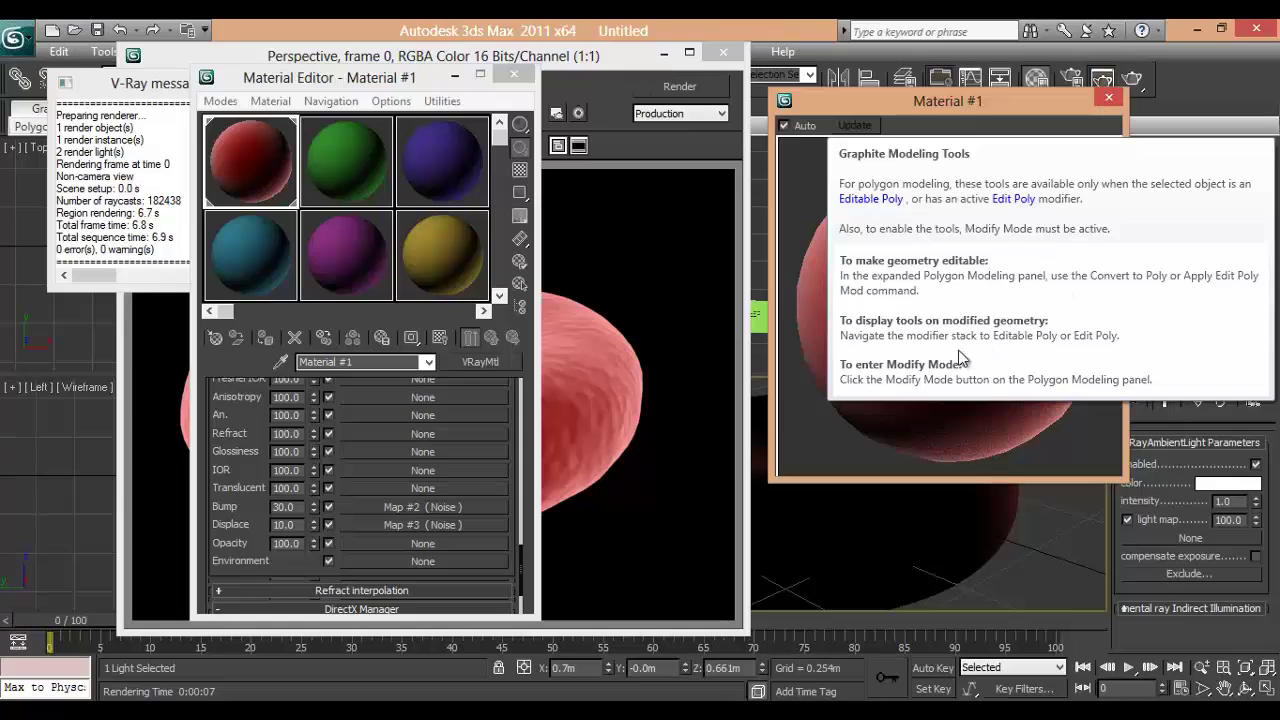
left_click_drag(957, 117, 835, 92)
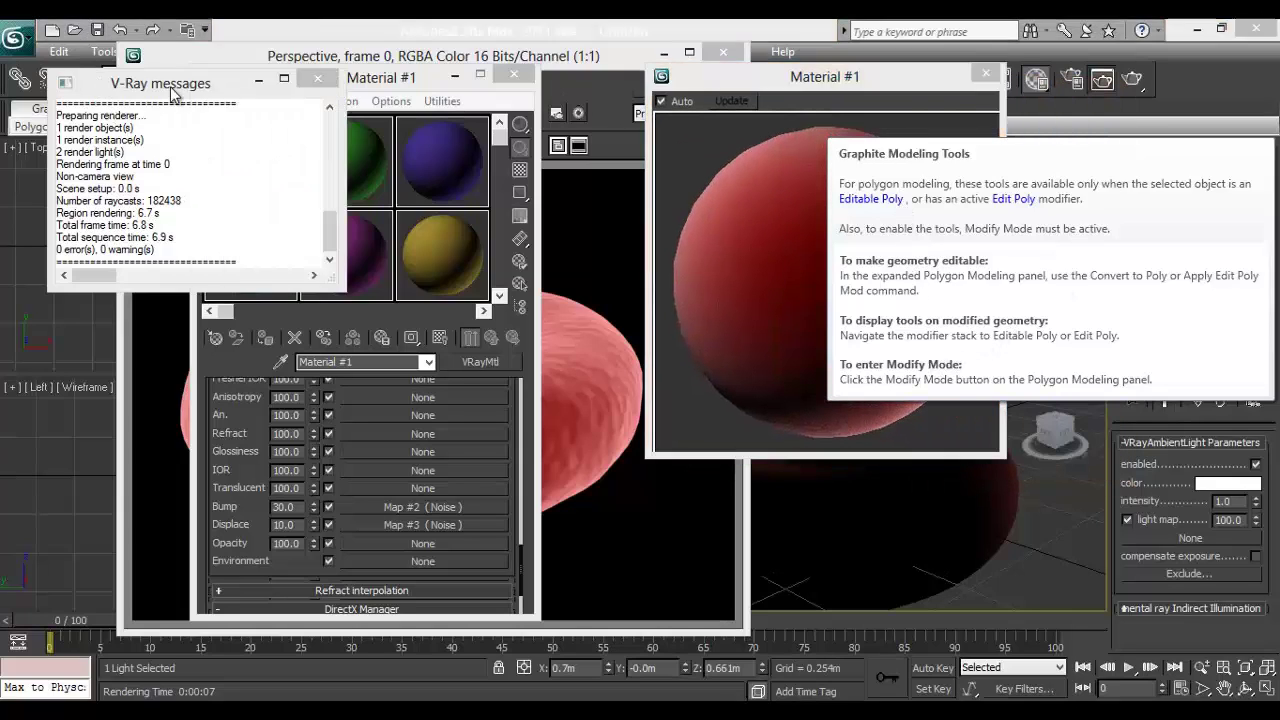
left_click(317, 78)
left_click_drag(400, 88, 965, 58)
left_click(986, 74)
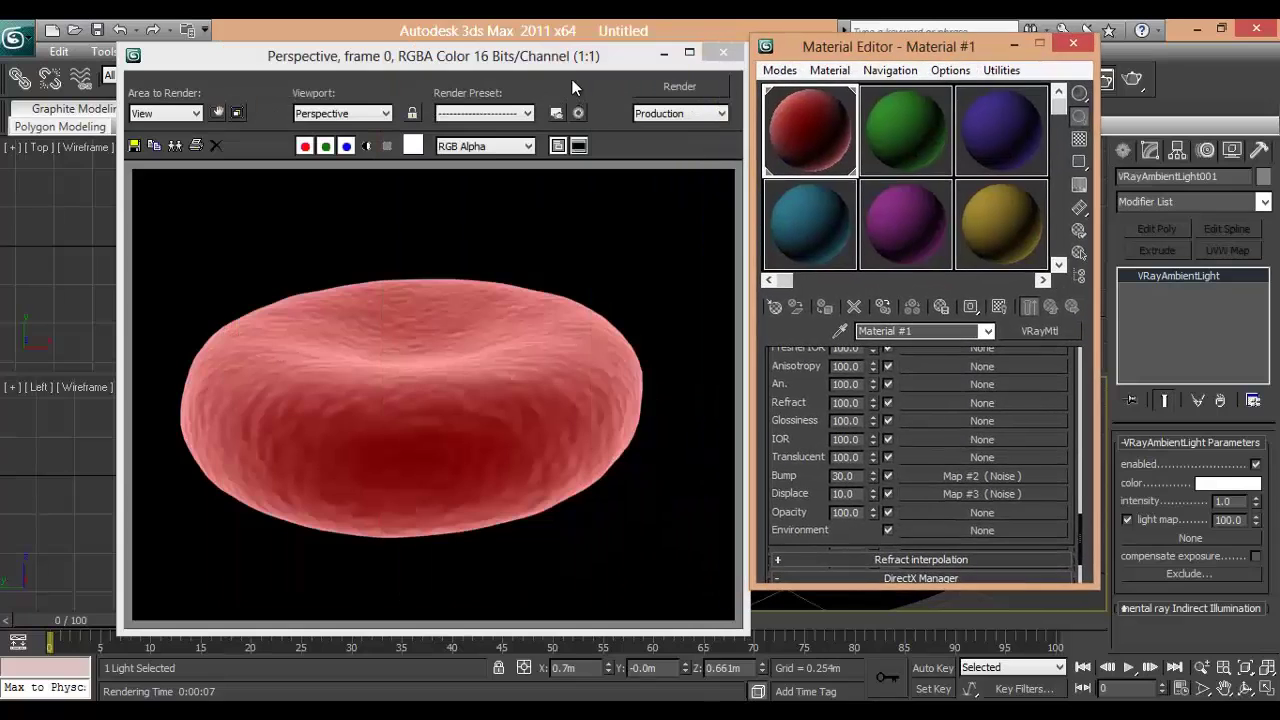
left_click_drag(547, 59, 519, 59)
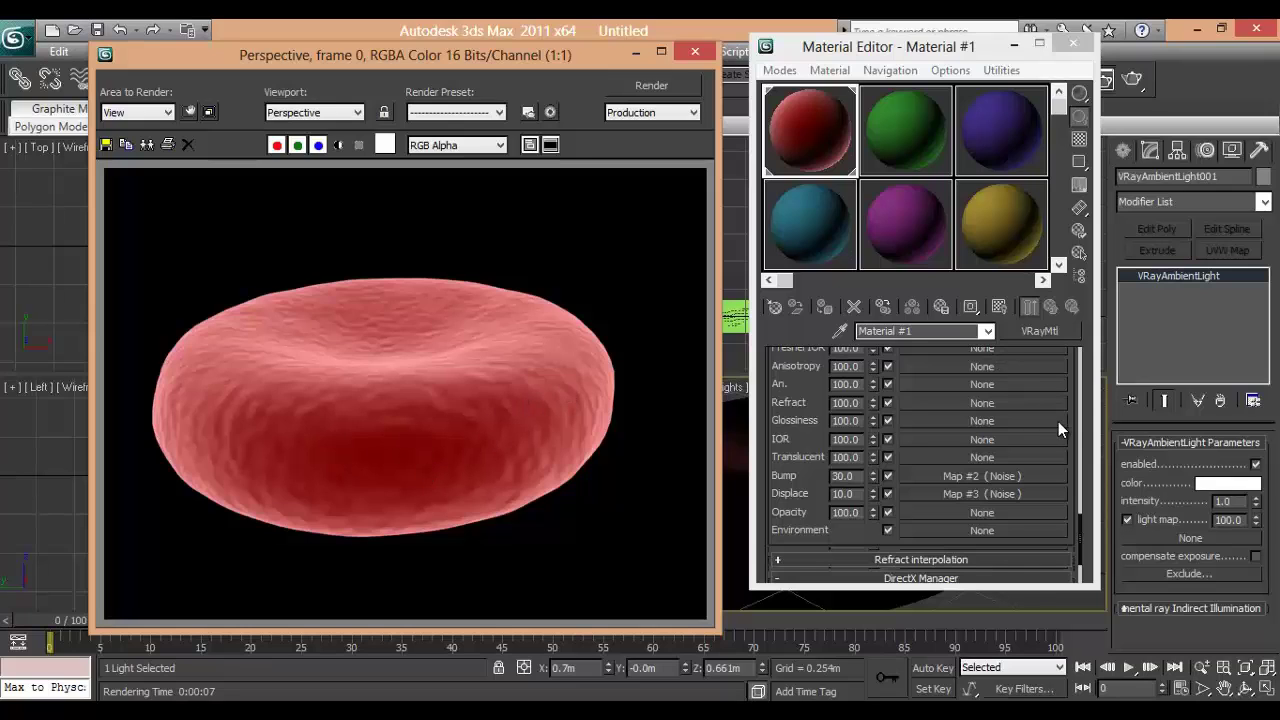
Give the VRayMtl a value-10 Reflect colour and 0.8 reflection glossiness, then render.
left_click_drag(1084, 533, 1081, 352)
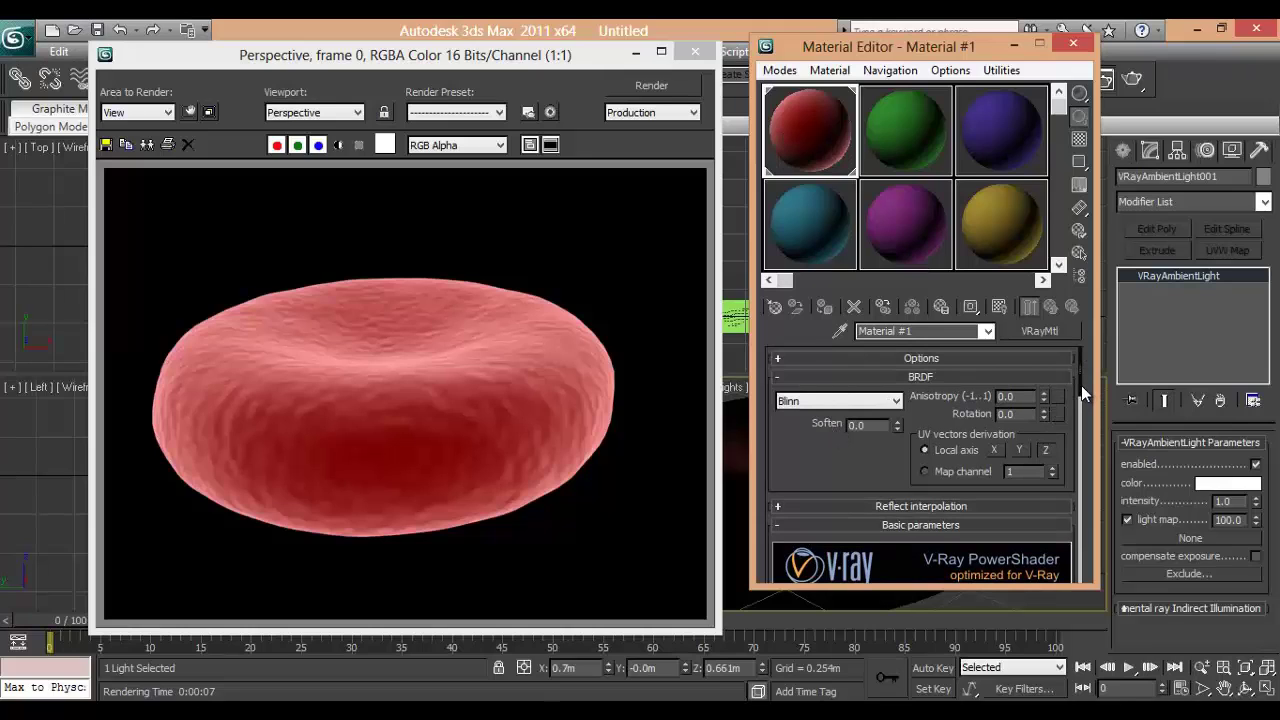
left_click_drag(1081, 385, 1084, 448)
left_click(882, 415)
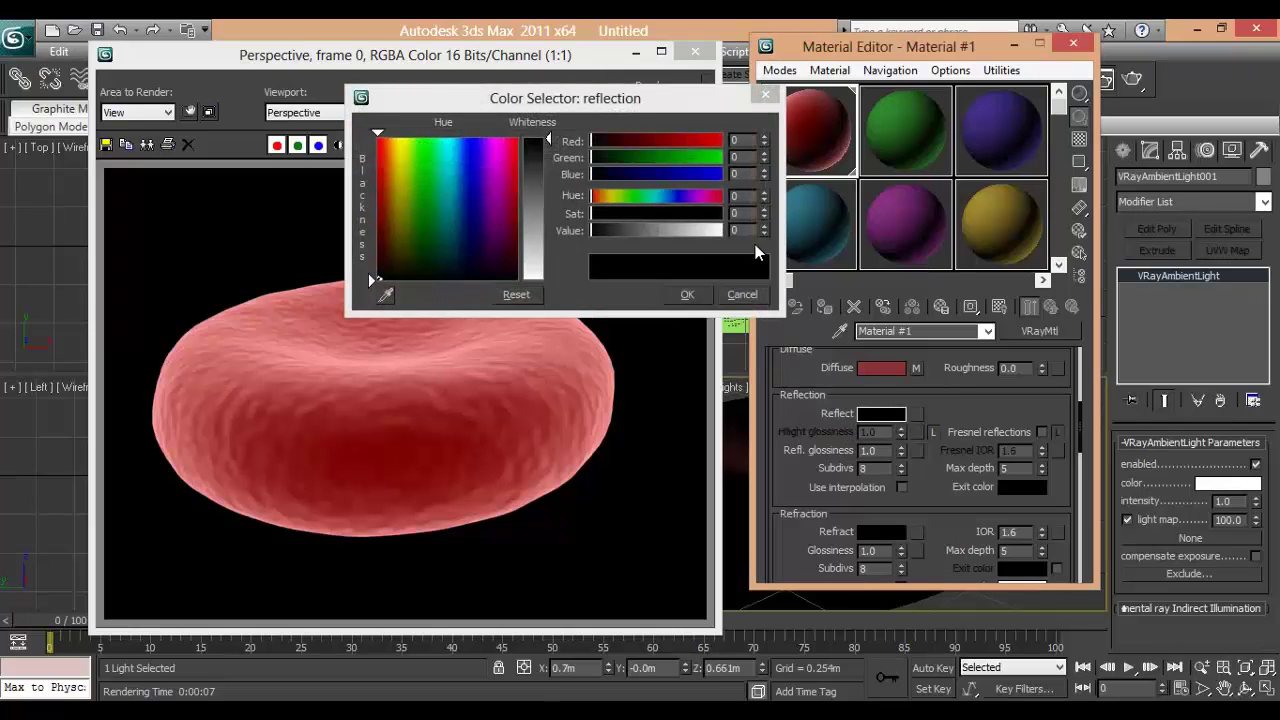
left_click(368, 272)
type("10")
key("Return")
left_click(687, 294)
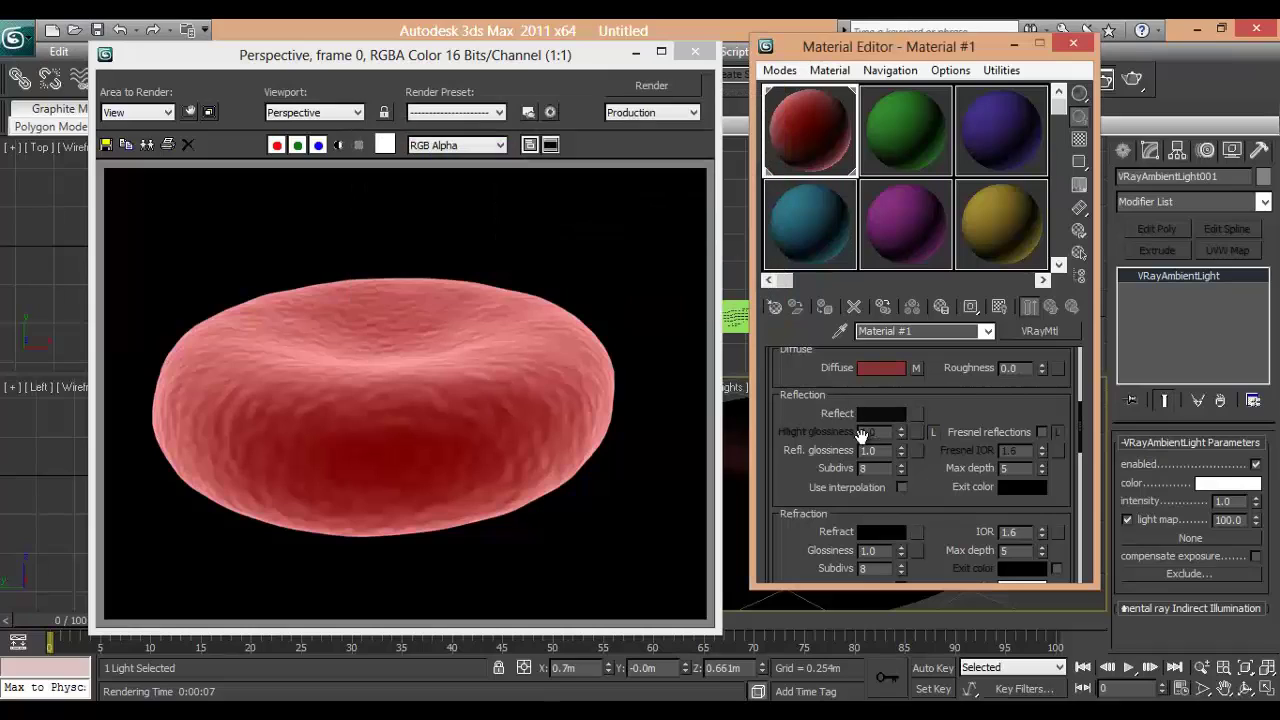
left_click_drag(885, 450, 793, 428)
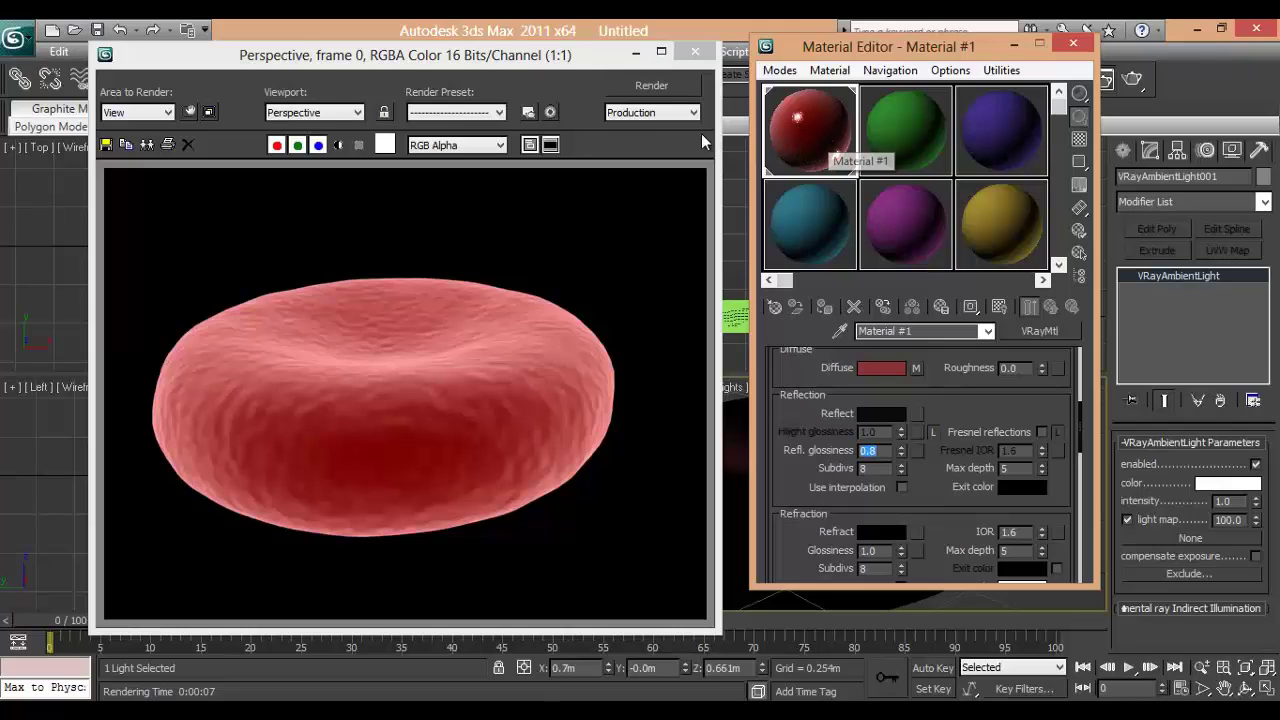
left_click(652, 85)
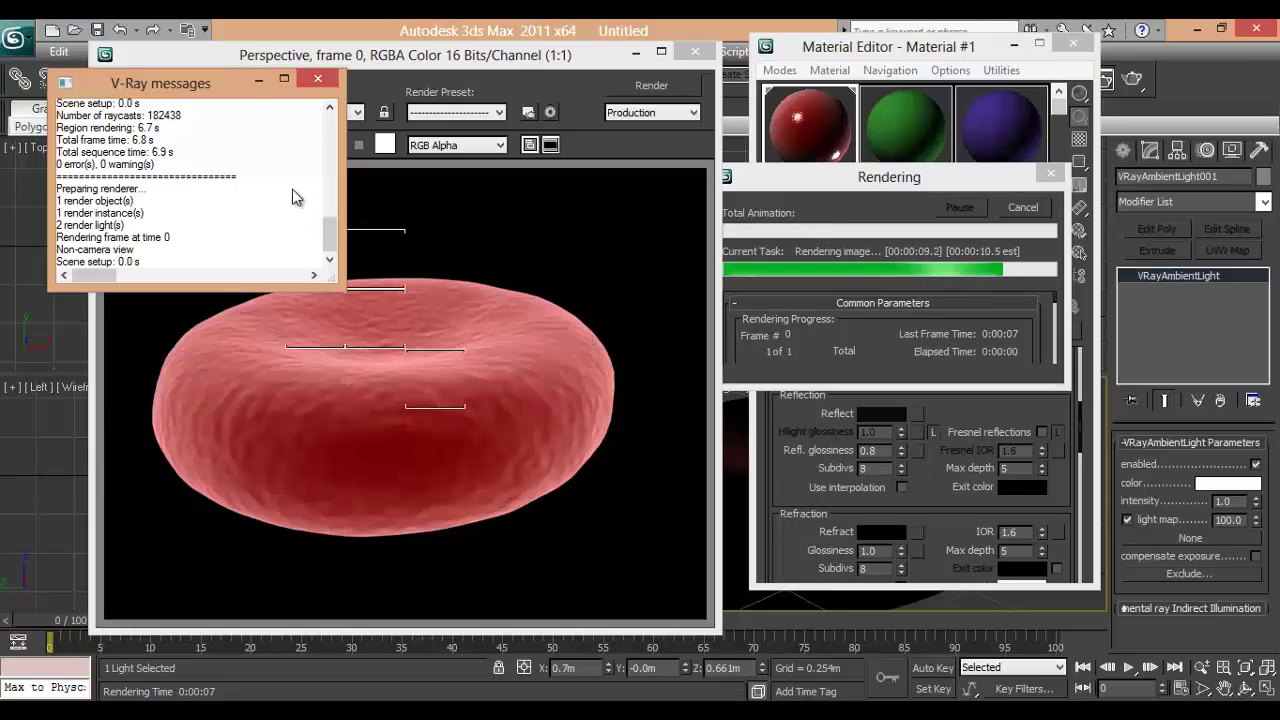
Close the render messages, minimise the Material Editor, and shift the frame buffer left.
left_click_drag(220, 83, 378, 138)
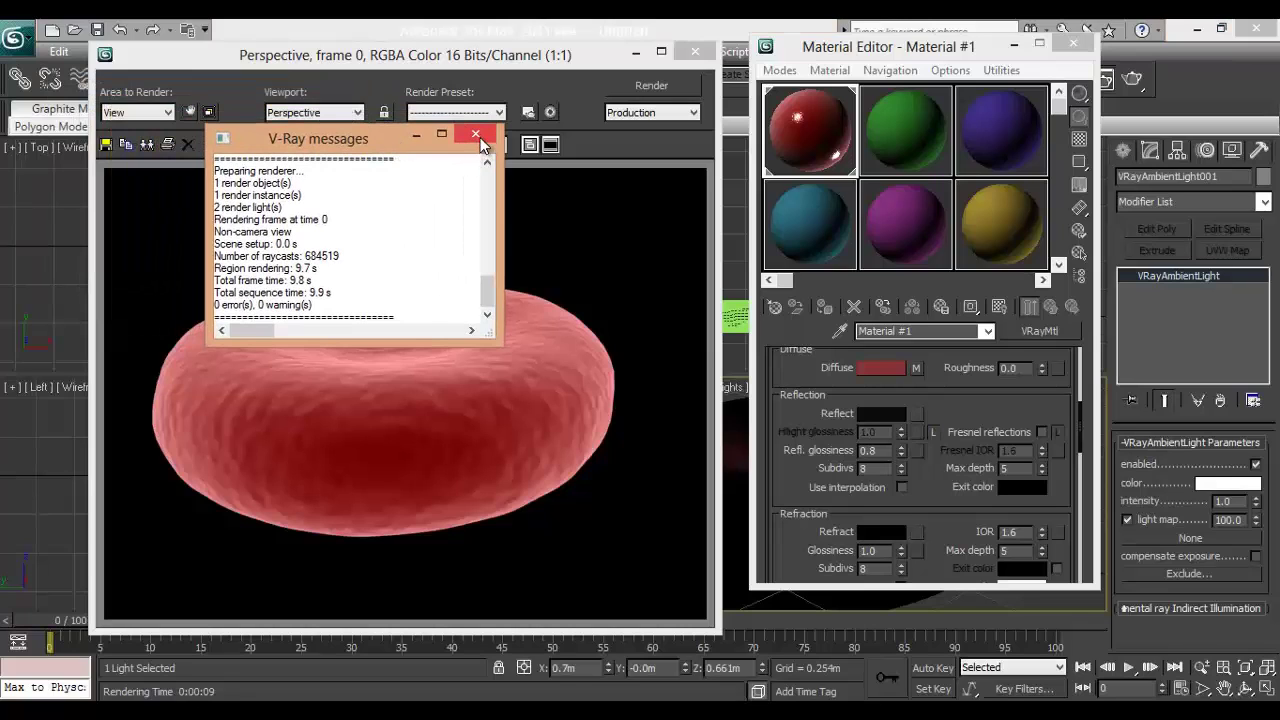
left_click(476, 134)
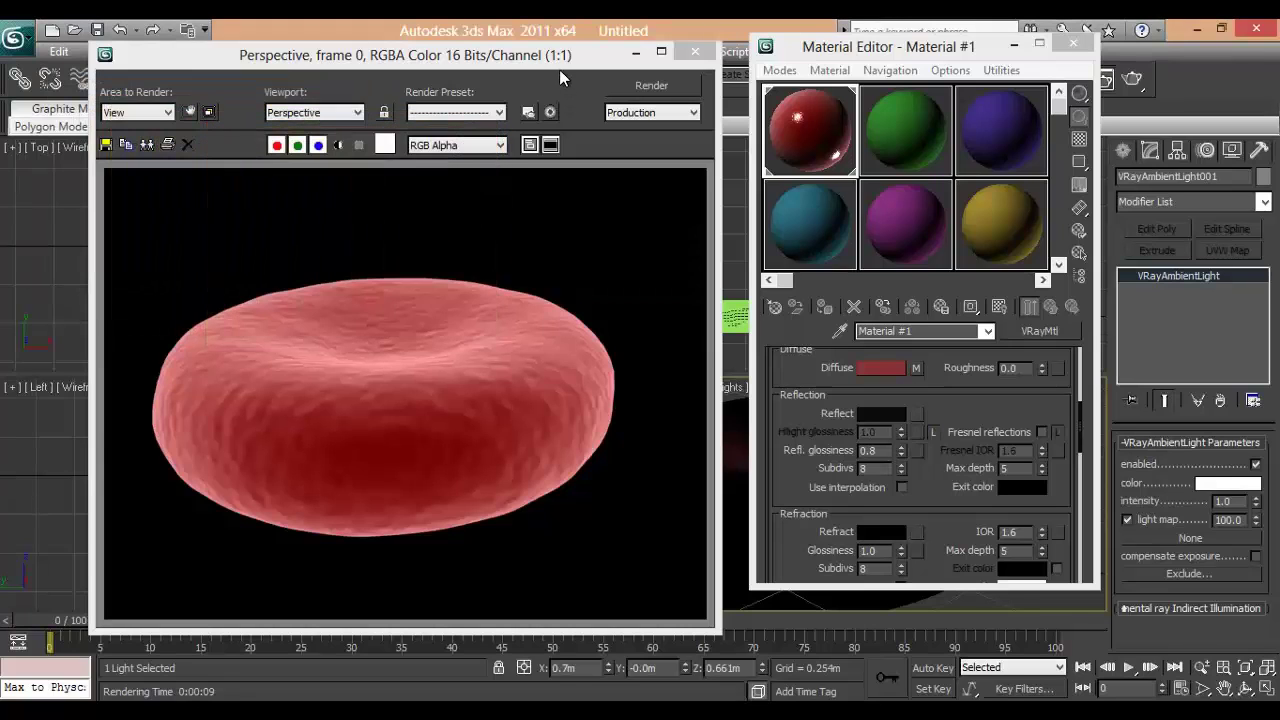
left_click_drag(560, 67, 521, 59)
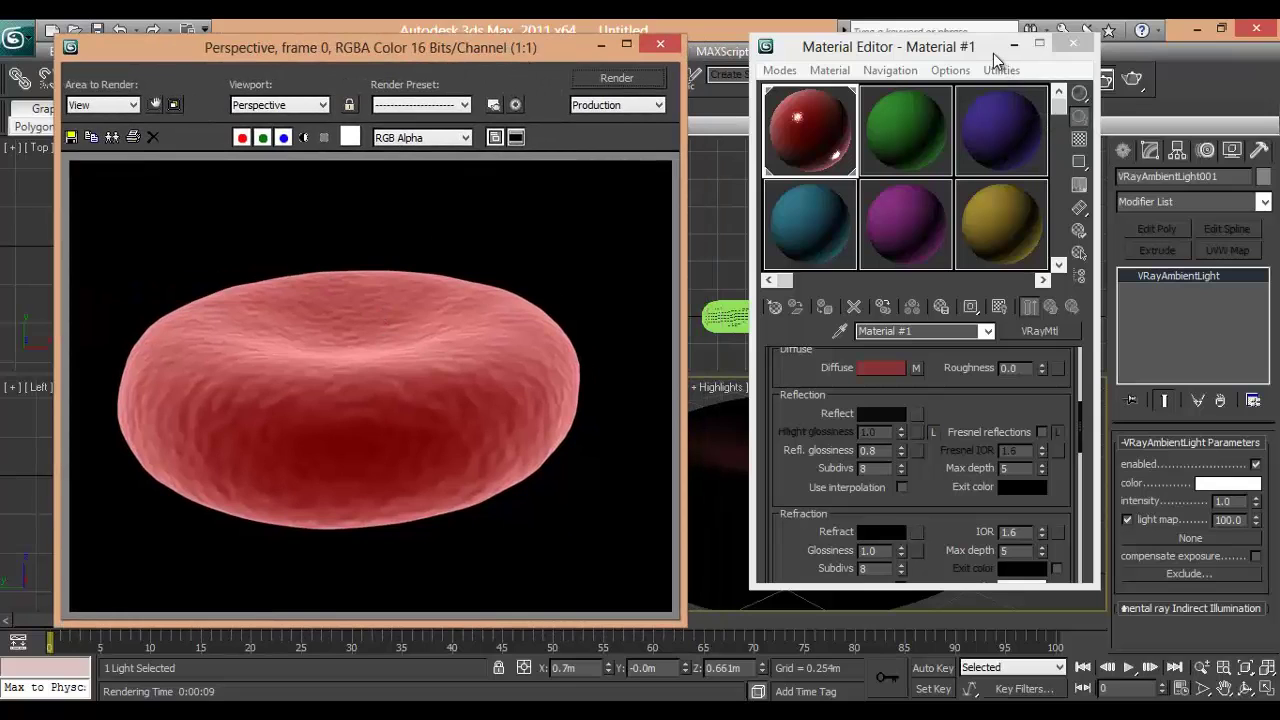
left_click_drag(1035, 50, 950, 58)
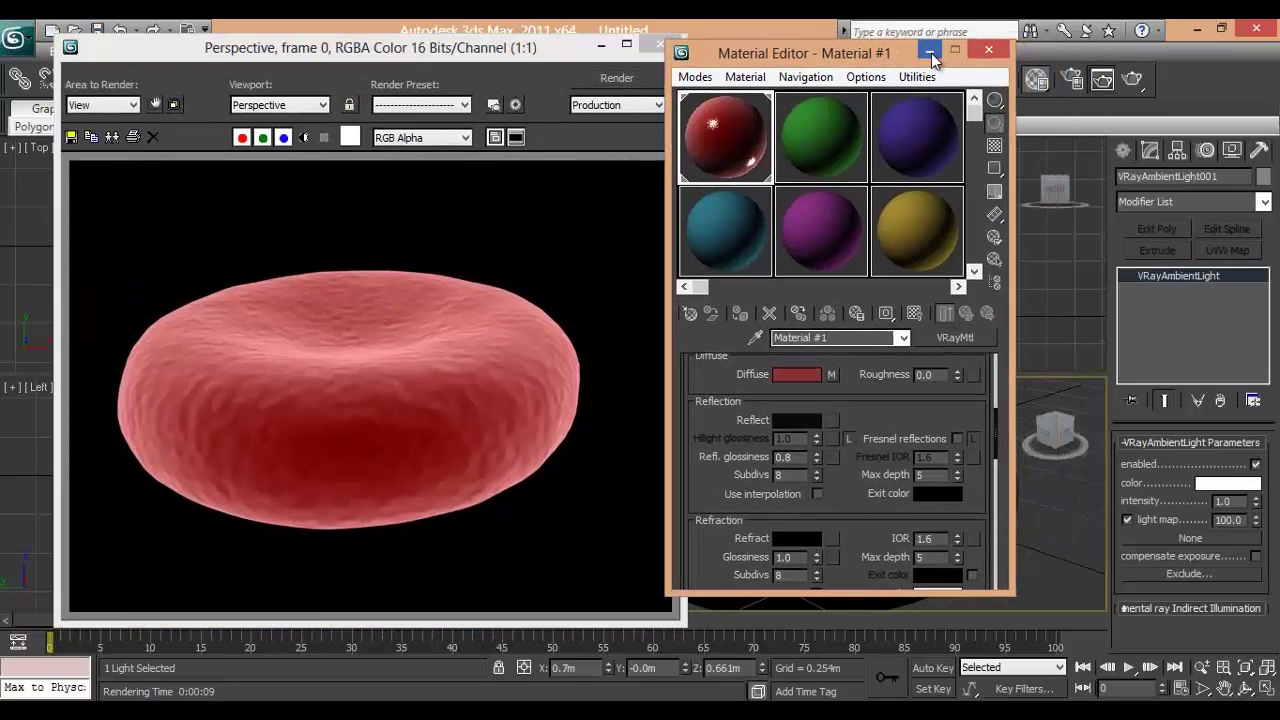
left_click(931, 53)
left_click_drag(543, 59, 497, 50)
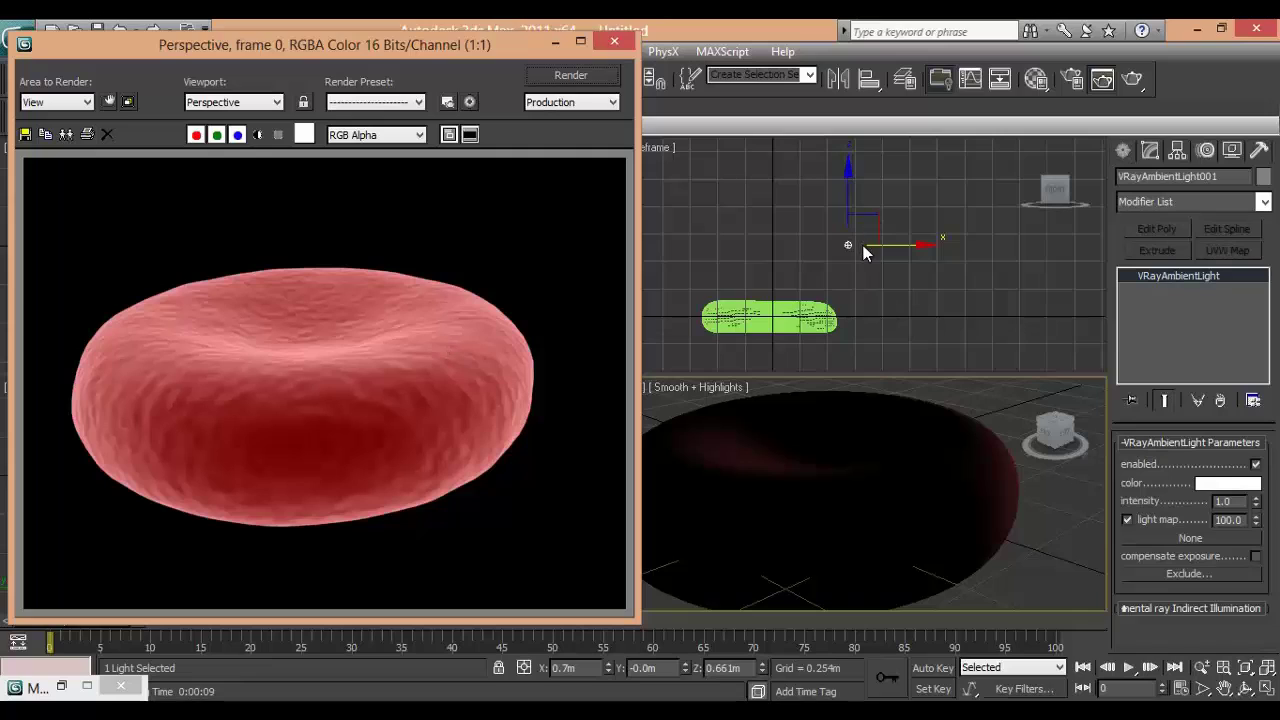
Create a photometric Free Light above the cell in the Front view and lower it slightly.
left_click_drag(871, 220, 883, 220)
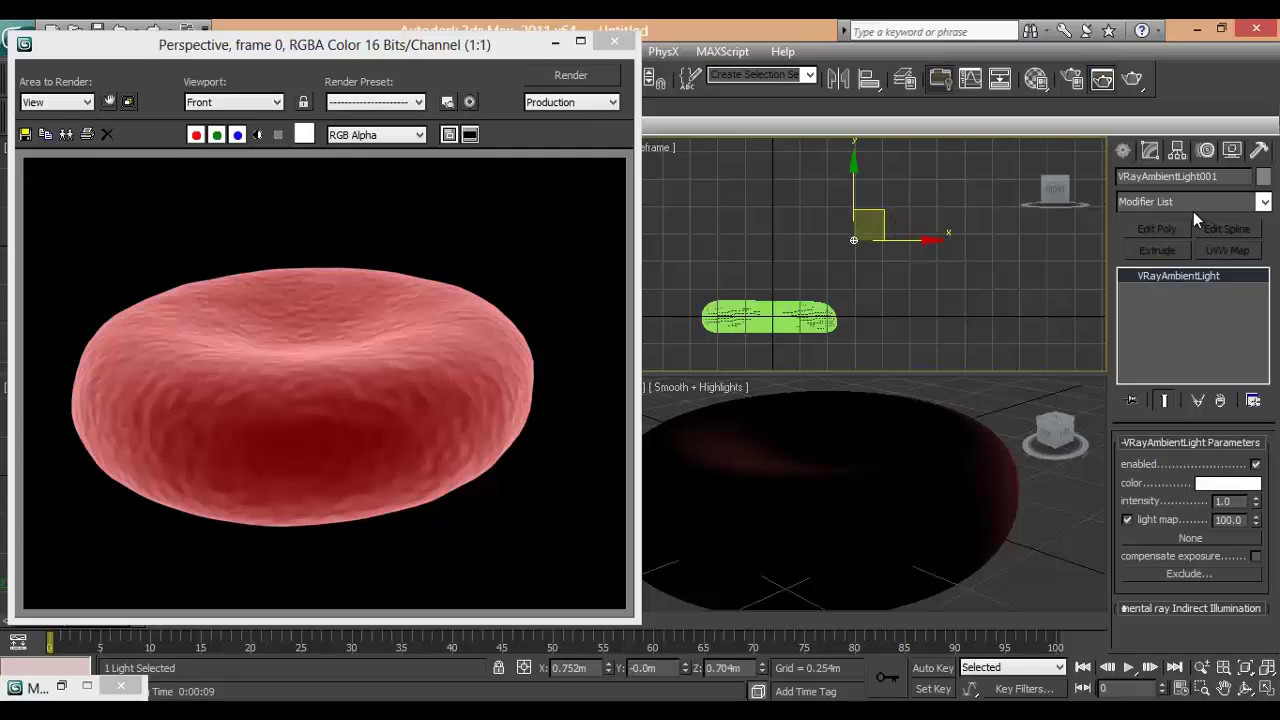
left_click(1123, 155)
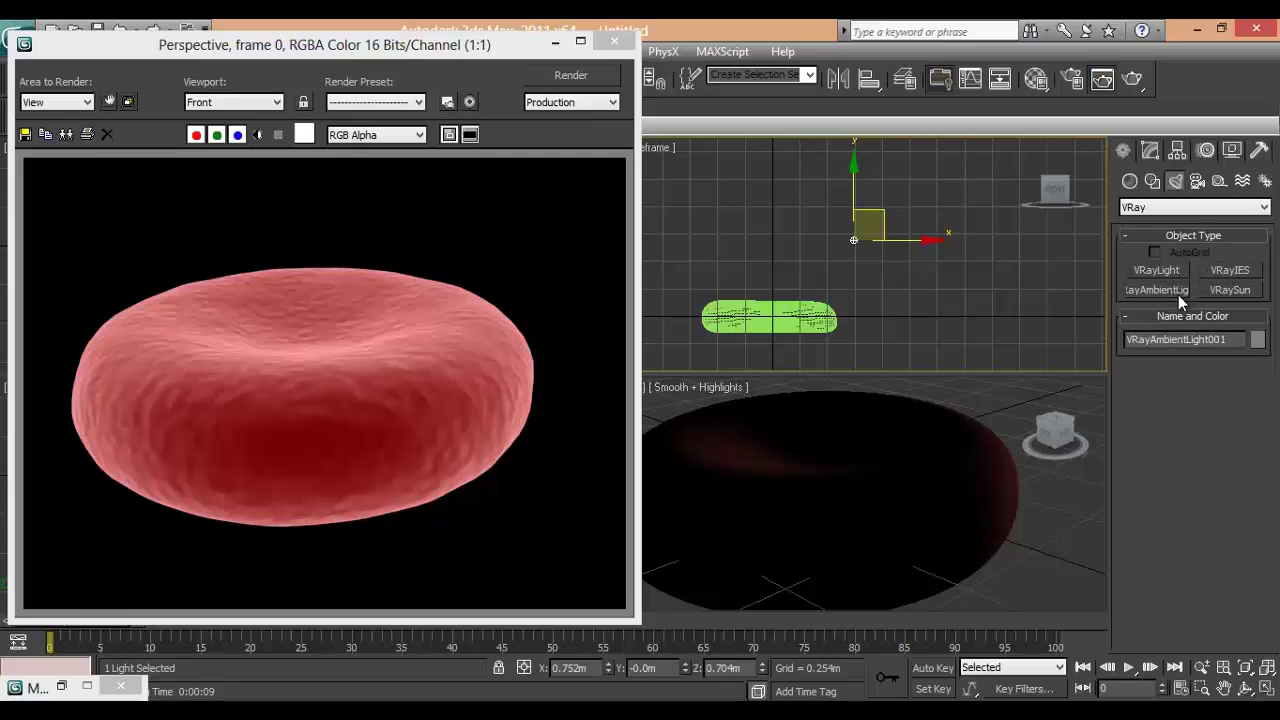
left_click(1190, 210)
left_click(1190, 227)
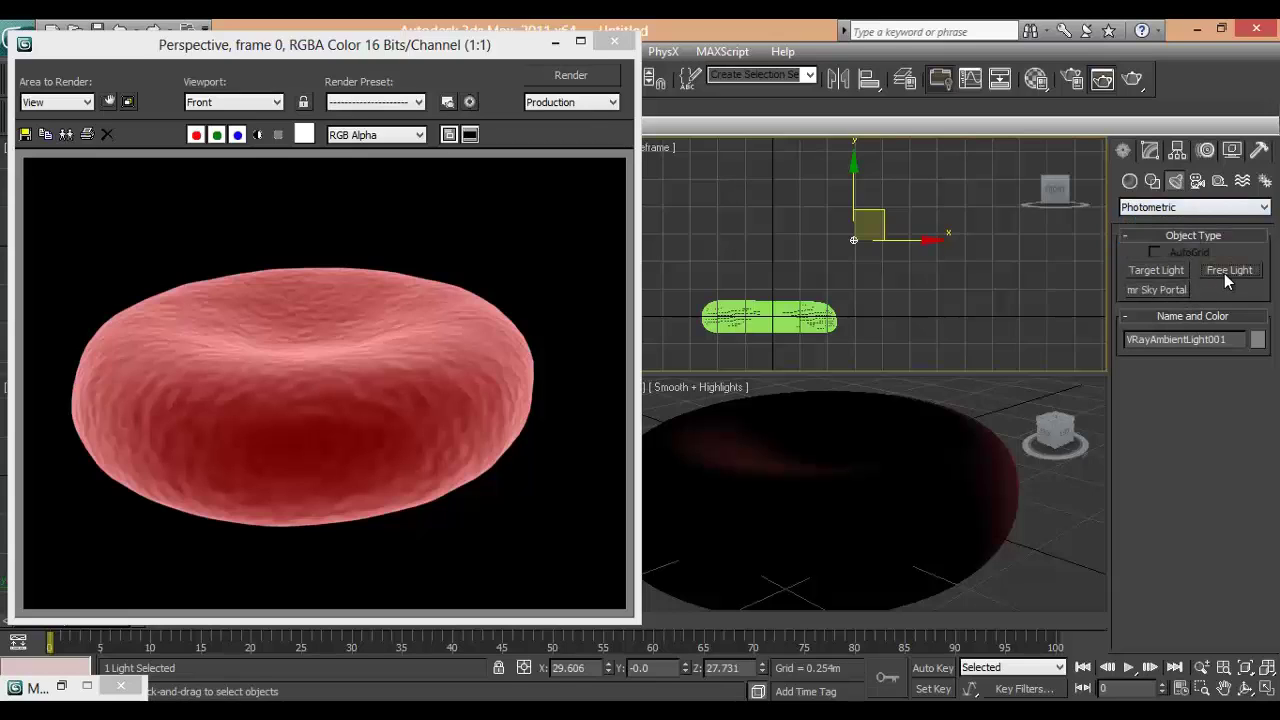
left_click(1226, 271)
left_click(829, 256)
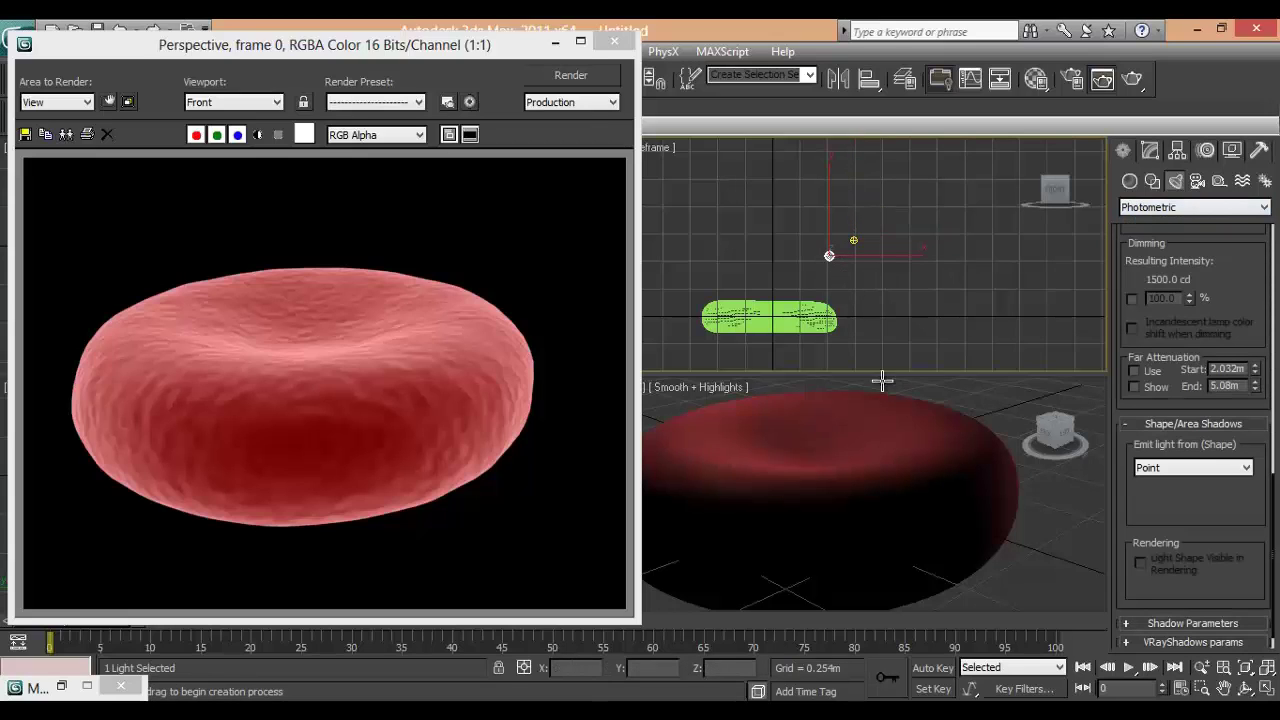
left_click_drag(250, 46, 276, 166)
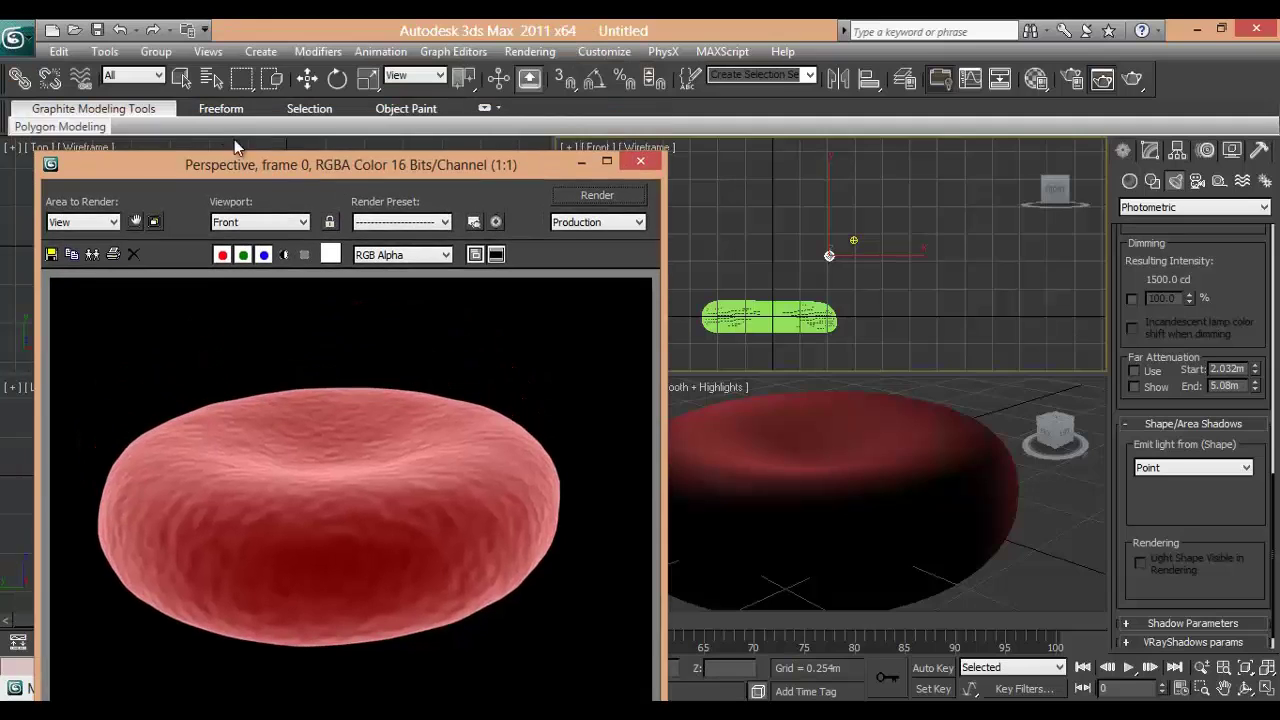
left_click(307, 78)
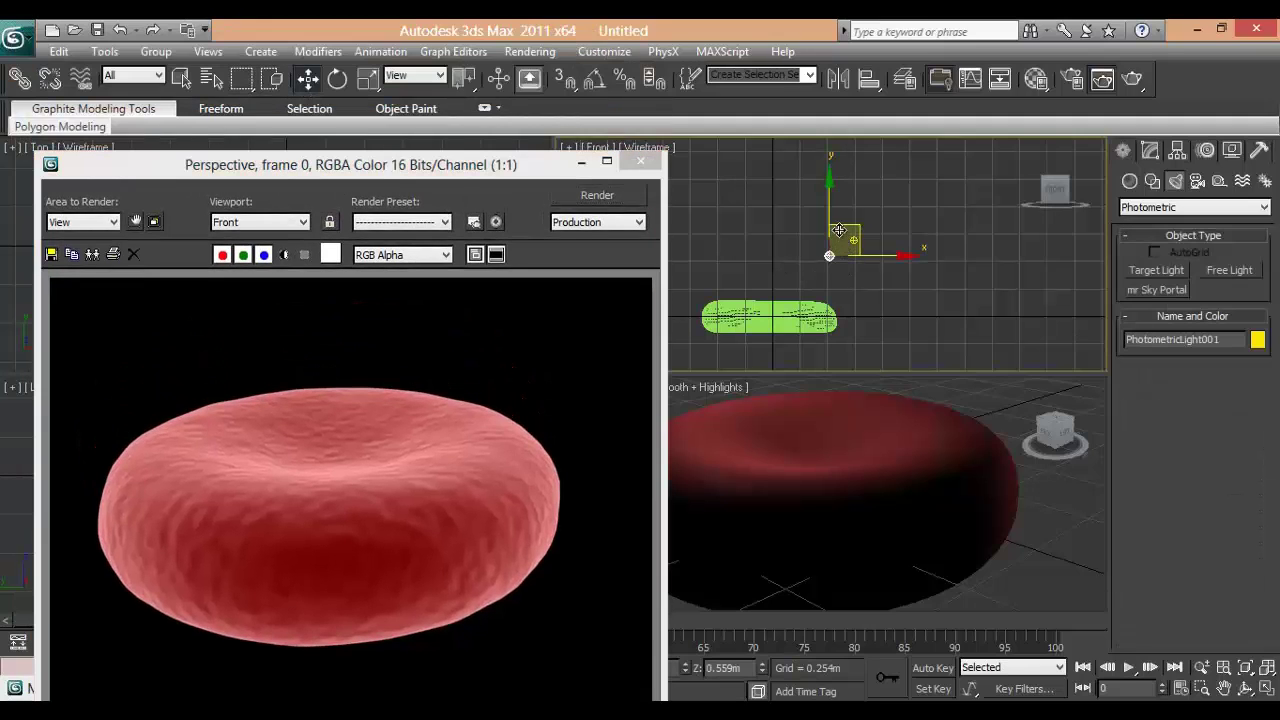
left_click_drag(840, 230, 853, 245)
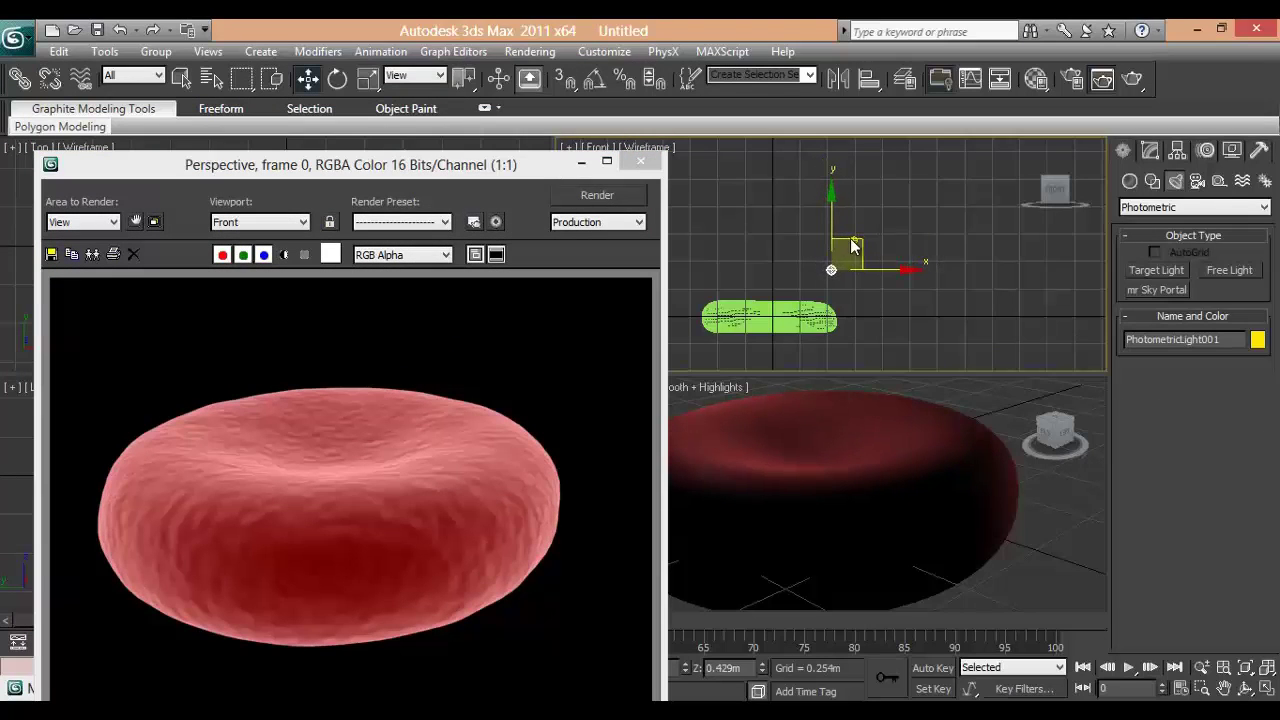
Review the free light's Modify panel rollouts, including Atmospheres & Effects.
left_click(1150, 150)
scroll(1187, 501, "down", 2)
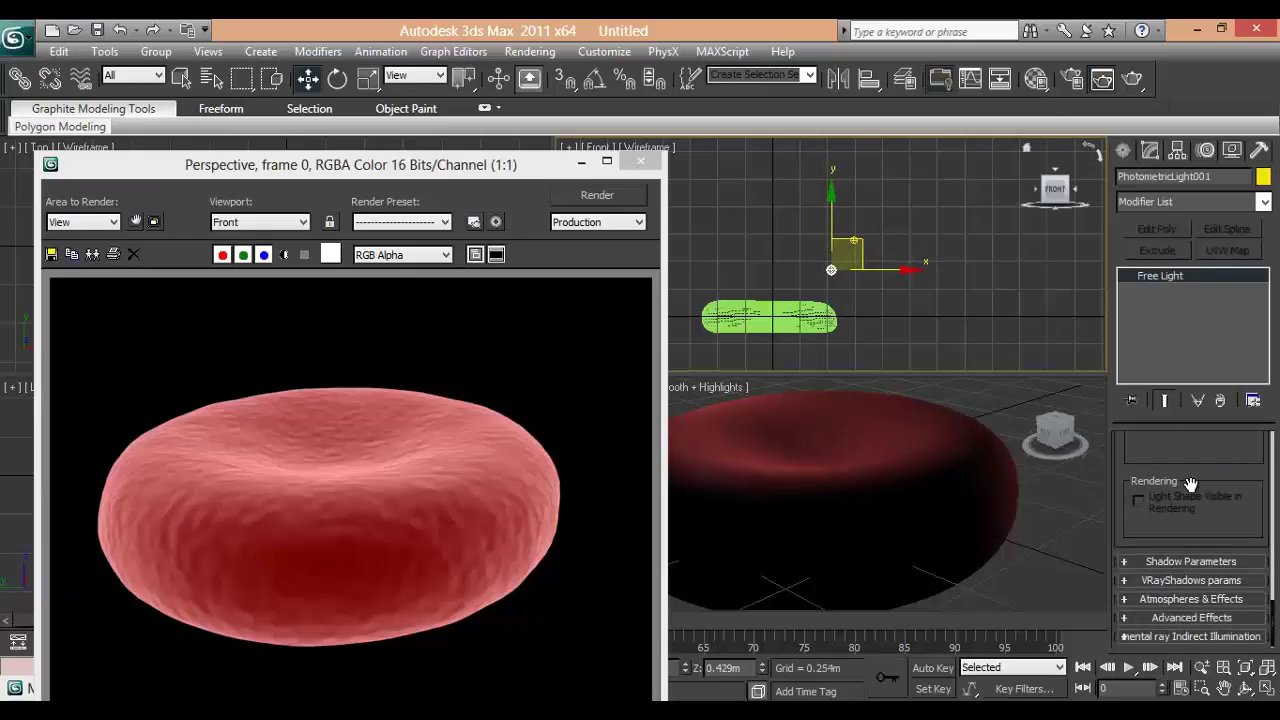
left_click(1184, 598)
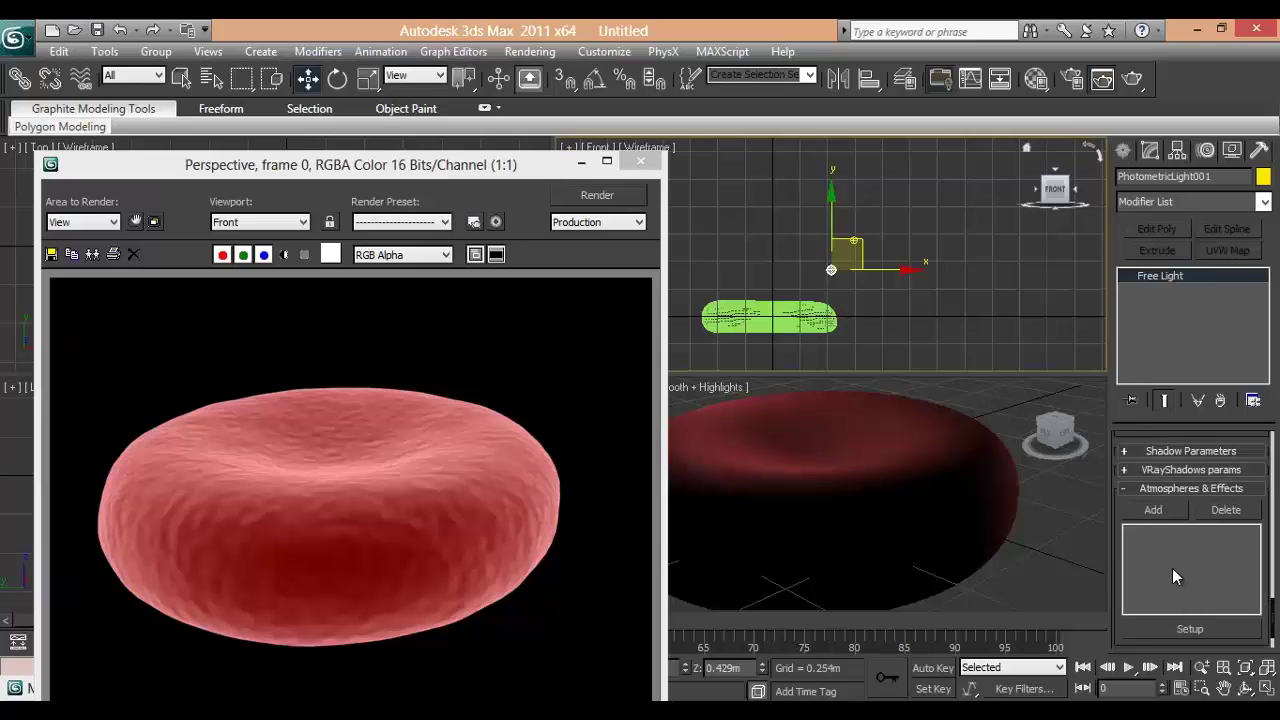
left_click(1154, 489)
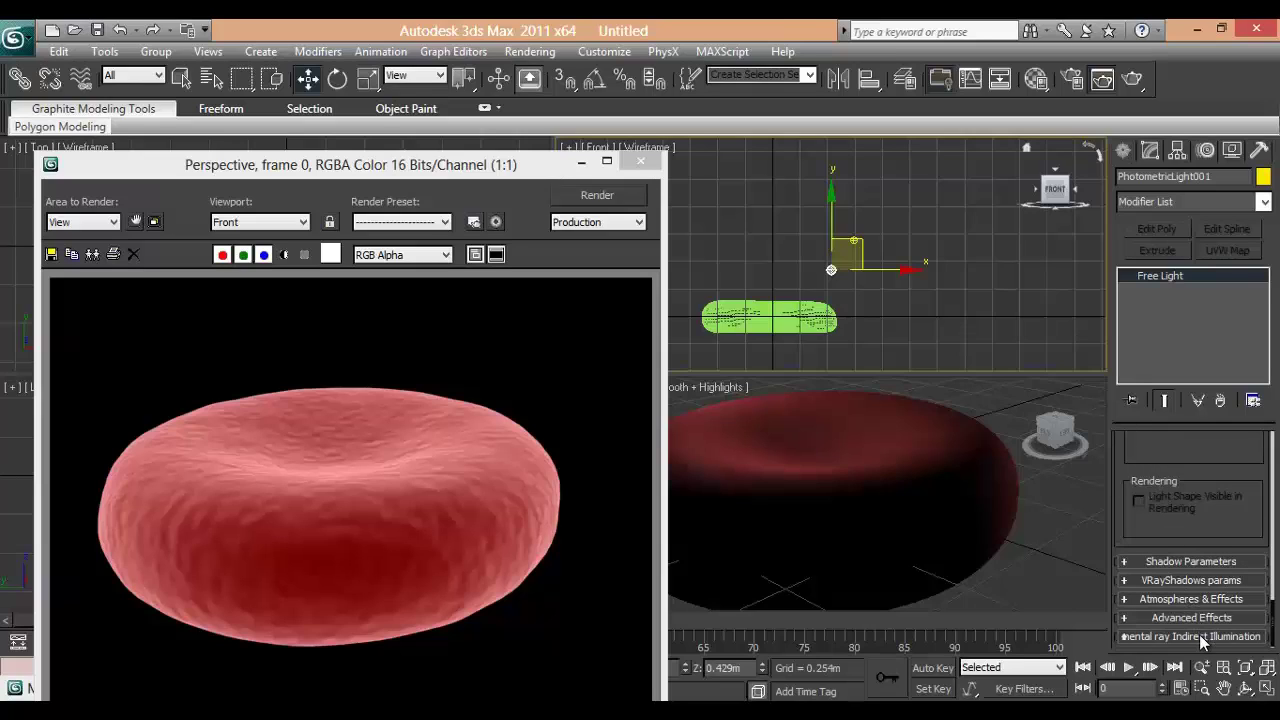
scroll(1180, 482, "up", 6)
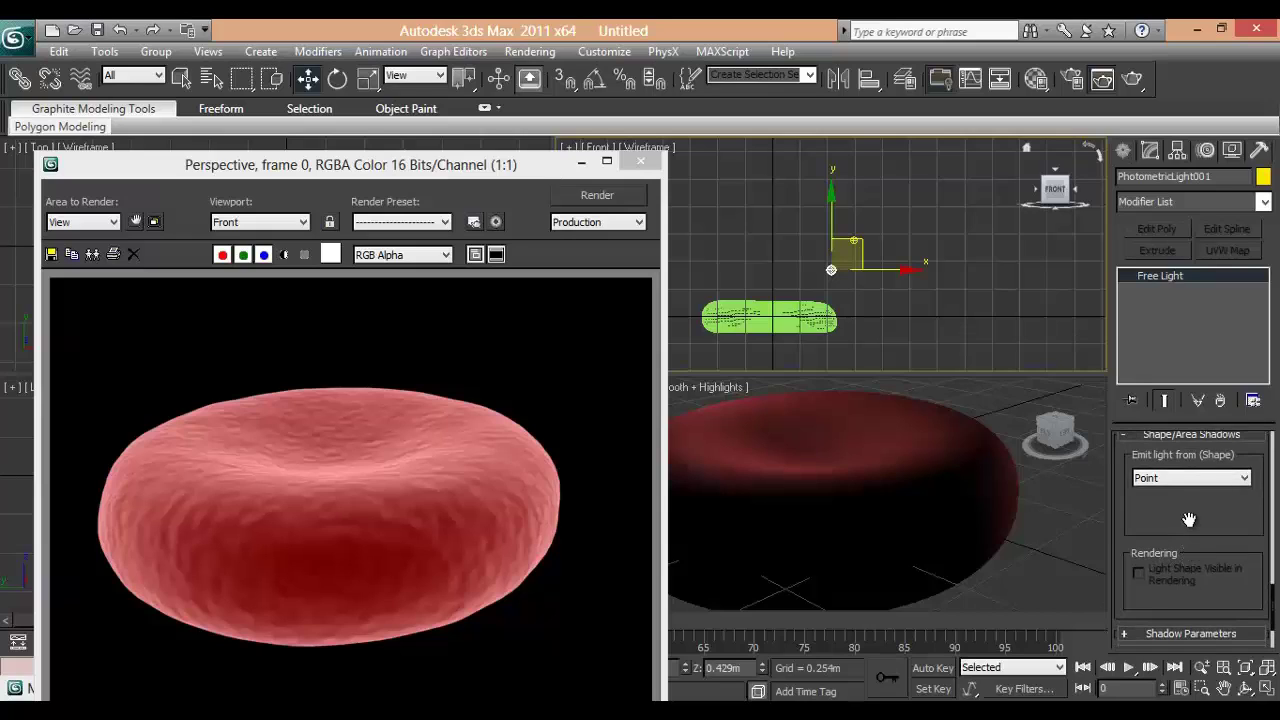
scroll(1178, 540, "up", 6)
scroll(1182, 585, "up", 5)
scroll(1160, 548, "up", 3)
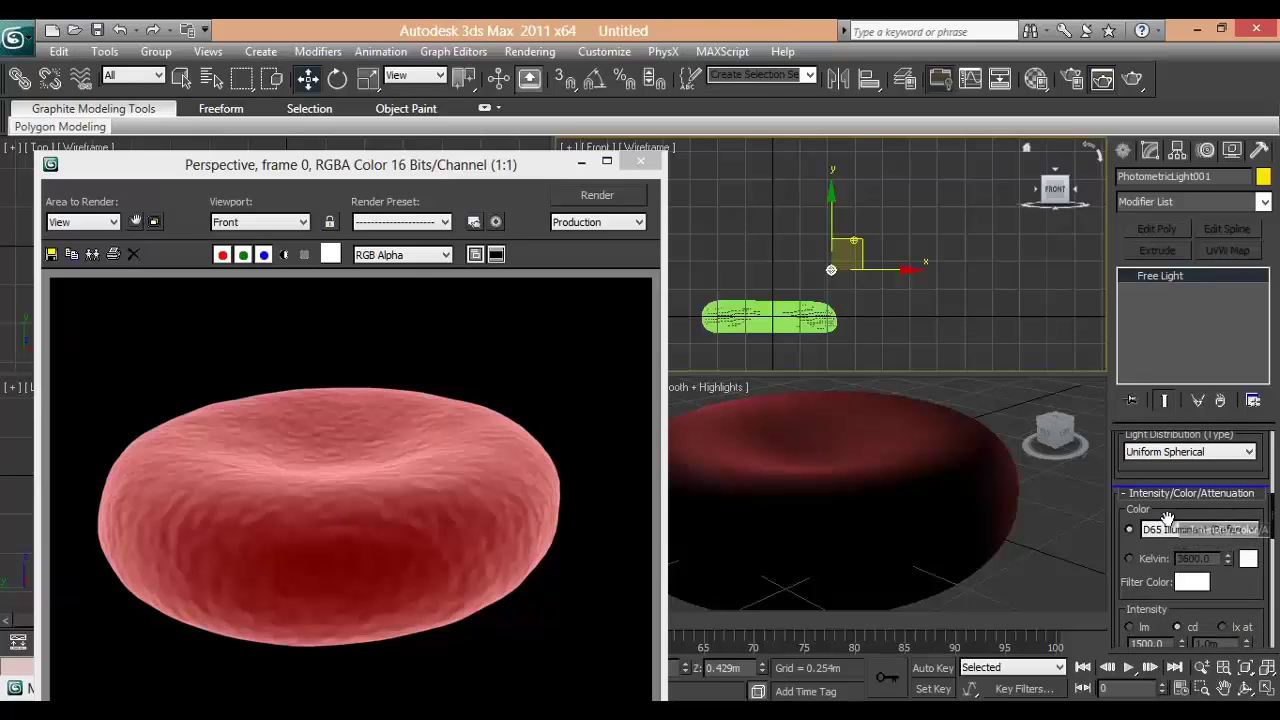
left_click_drag(1159, 480, 1161, 586)
left_click_drag(1158, 522, 1175, 630)
scroll(1180, 428, "down", 2)
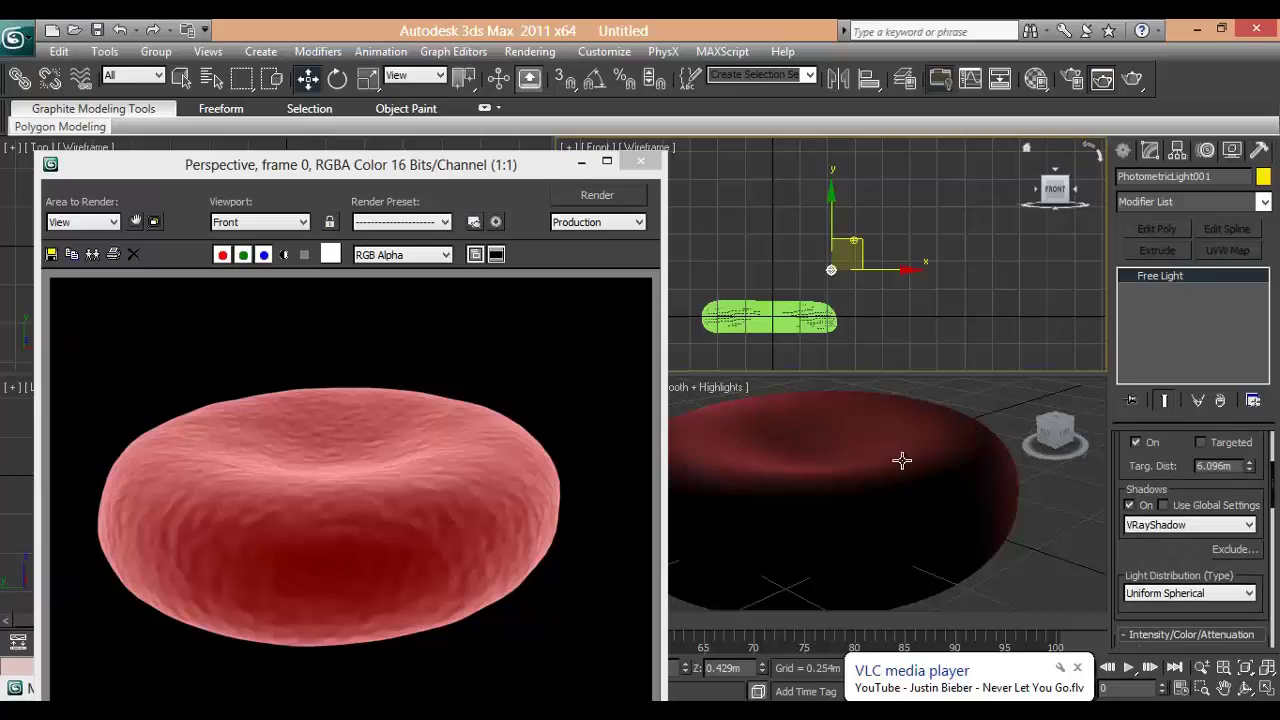
Select Sphere001 and render the Perspective view of the newly lit blood cell.
left_click(1136, 82)
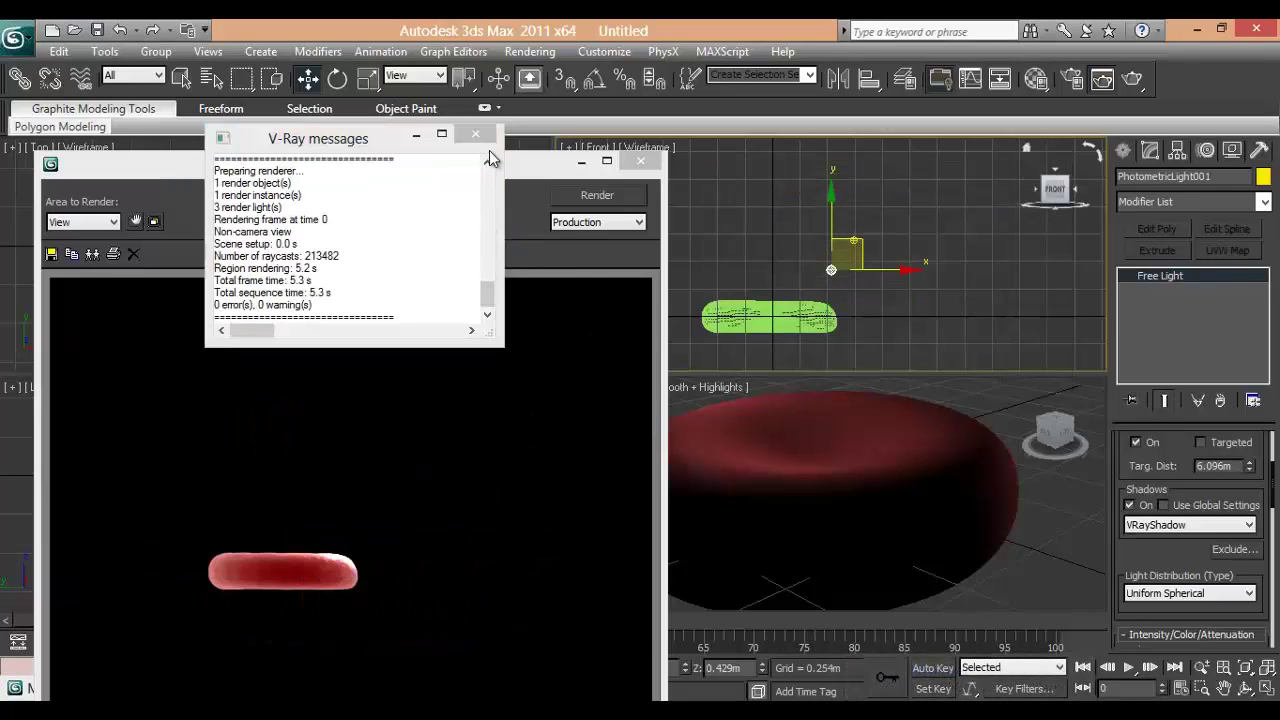
left_click(606, 165)
left_click(843, 466)
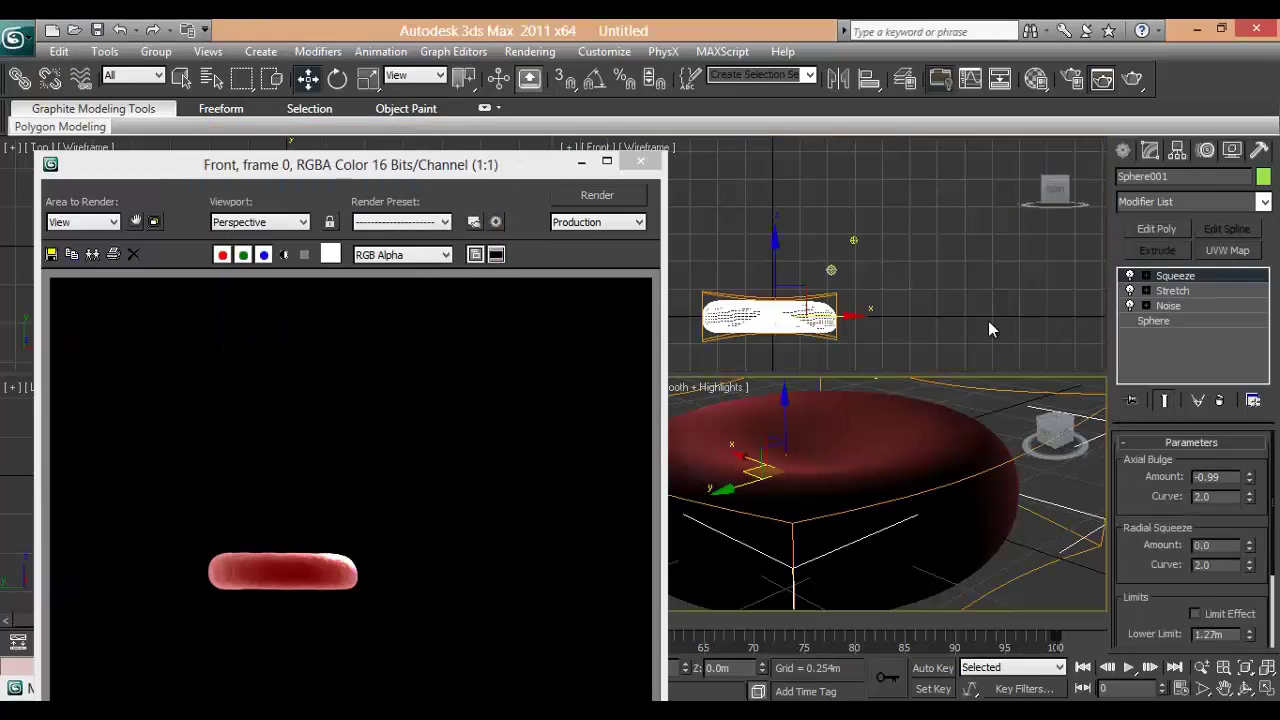
left_click(1103, 80)
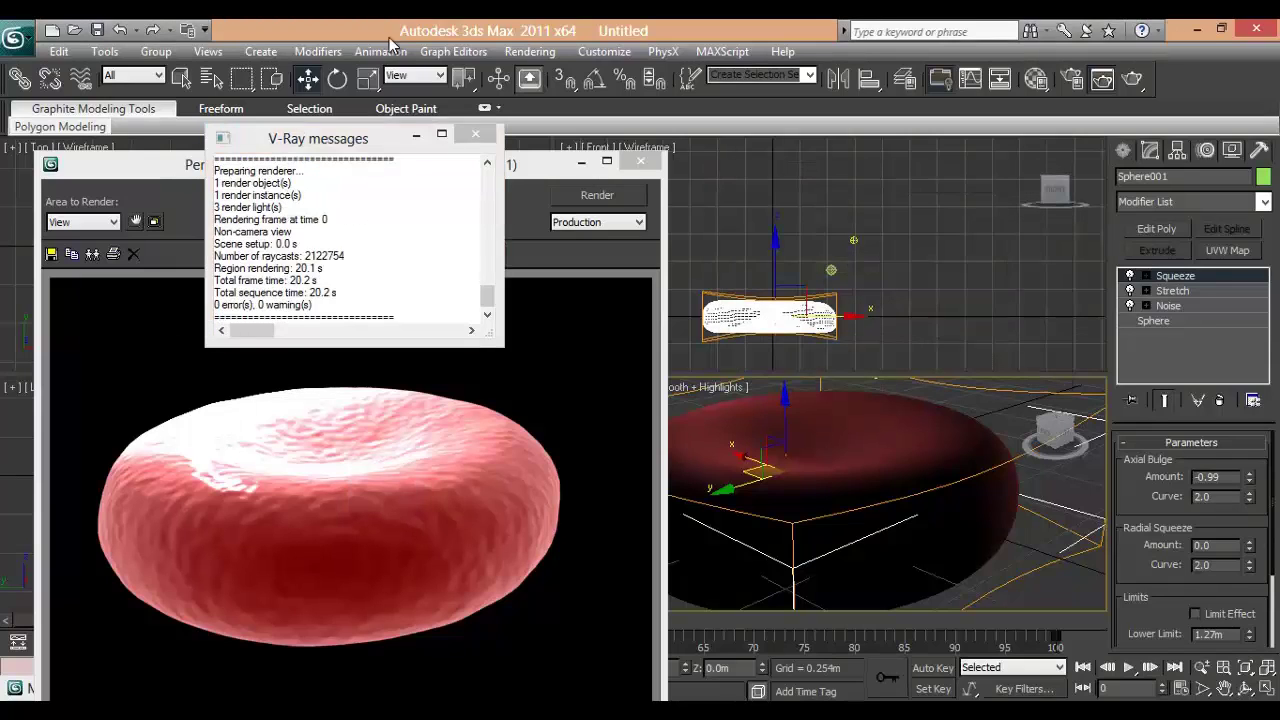
Move PhotometricLight001 higher and off to one side of the cell in Front and Perspective.
left_click(475, 133)
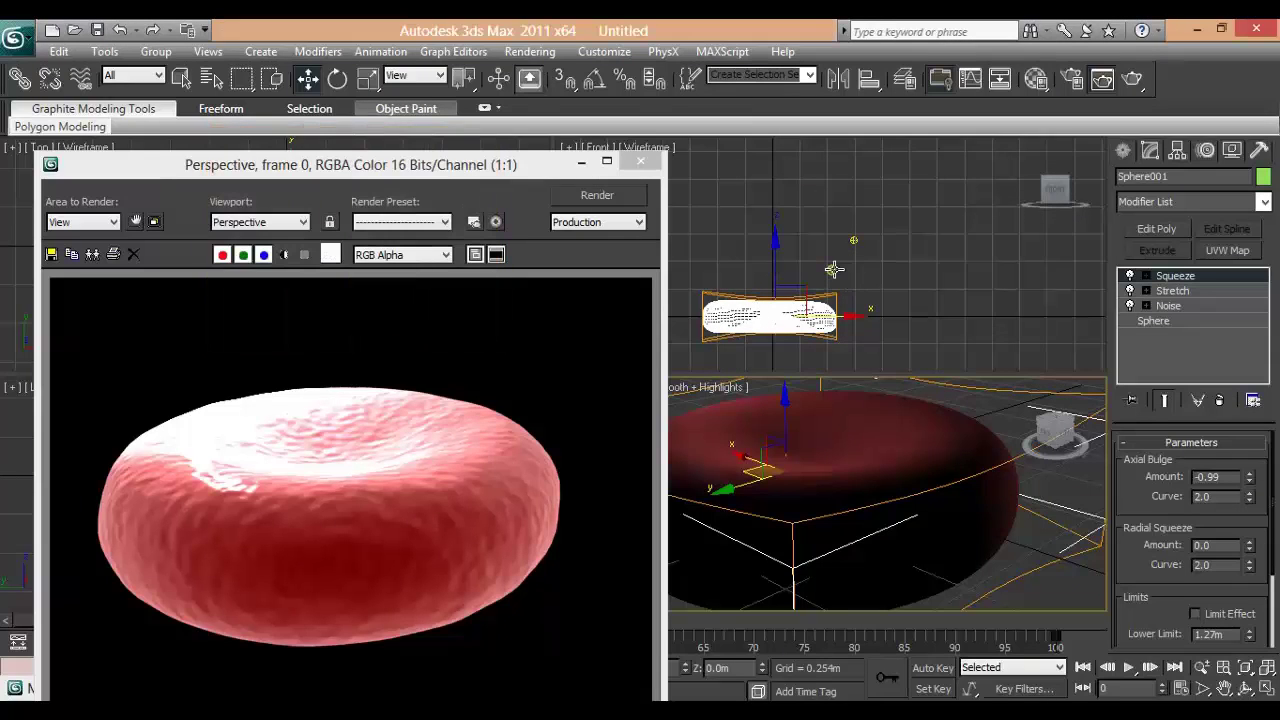
left_click(853, 245)
mouse_move(858, 253)
left_mouse_down()
mouse_move(895, 268)
mouse_move(858, 258)
mouse_move(894, 257)
mouse_move(873, 298)
mouse_move(880, 258)
left_mouse_up()
scroll(900, 443, "down", 5)
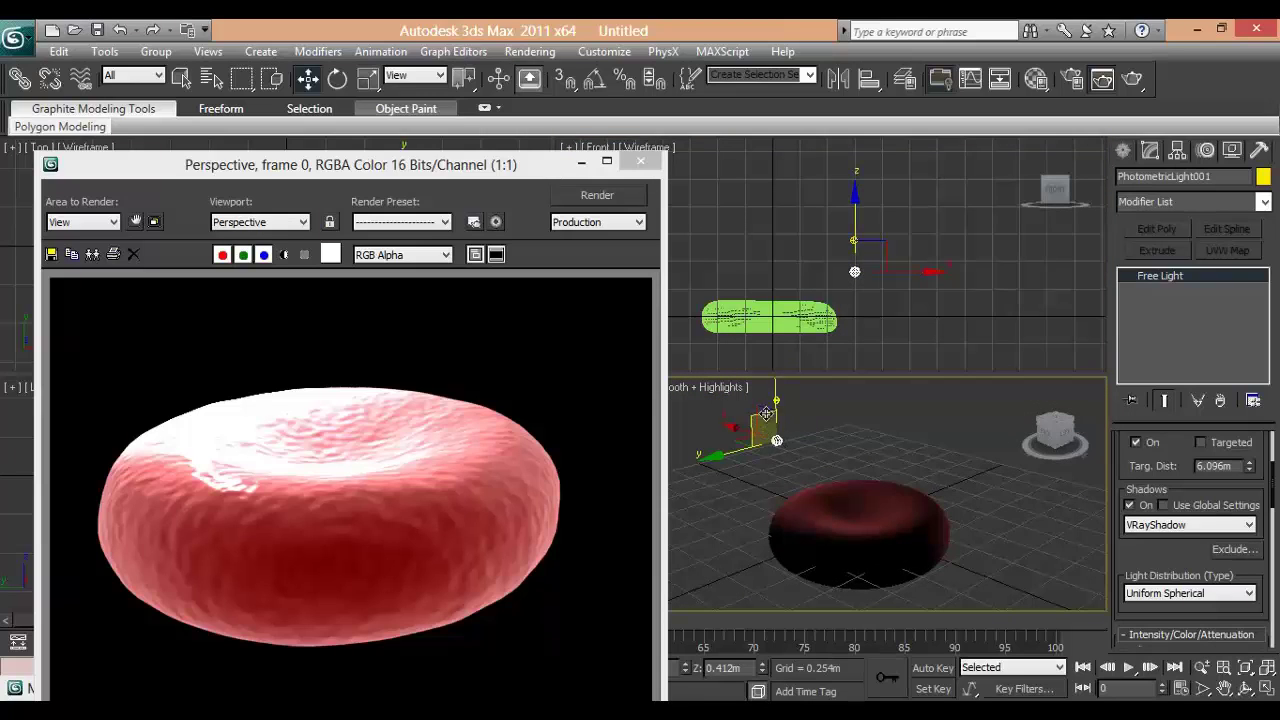
left_click_drag(768, 412, 952, 400)
left_click(710, 216)
left_click_drag(705, 212, 709, 212)
Uncheck Diffuse in PhotometricLight001's Advanced Effects so the light affects only Specular.
scroll(1184, 481, "down", 3)
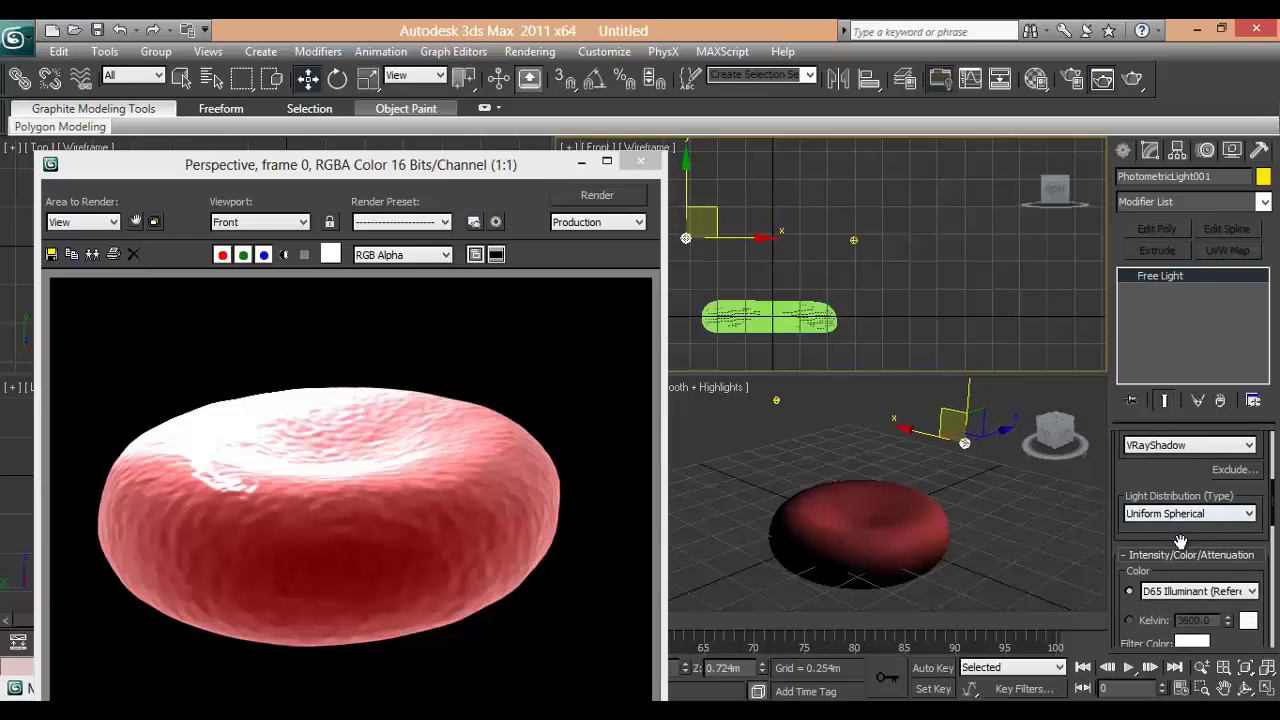
scroll(1180, 541, "down", 8)
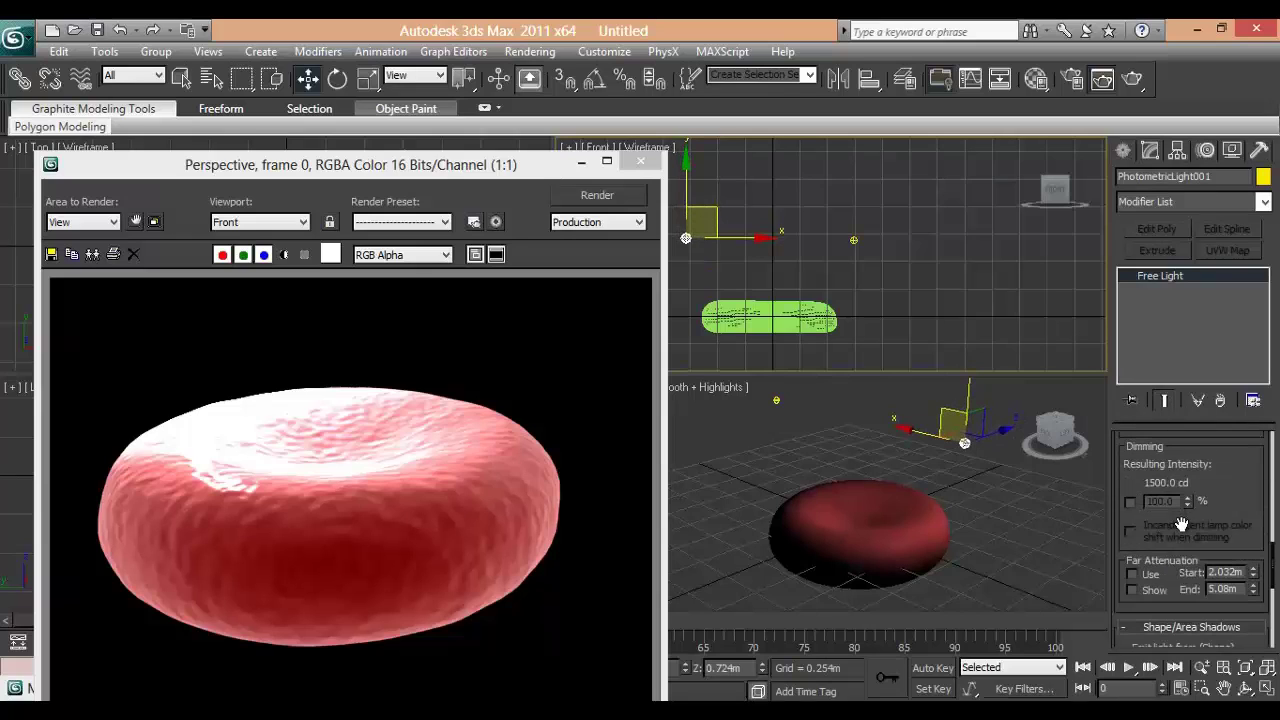
scroll(1181, 535, "down", 5)
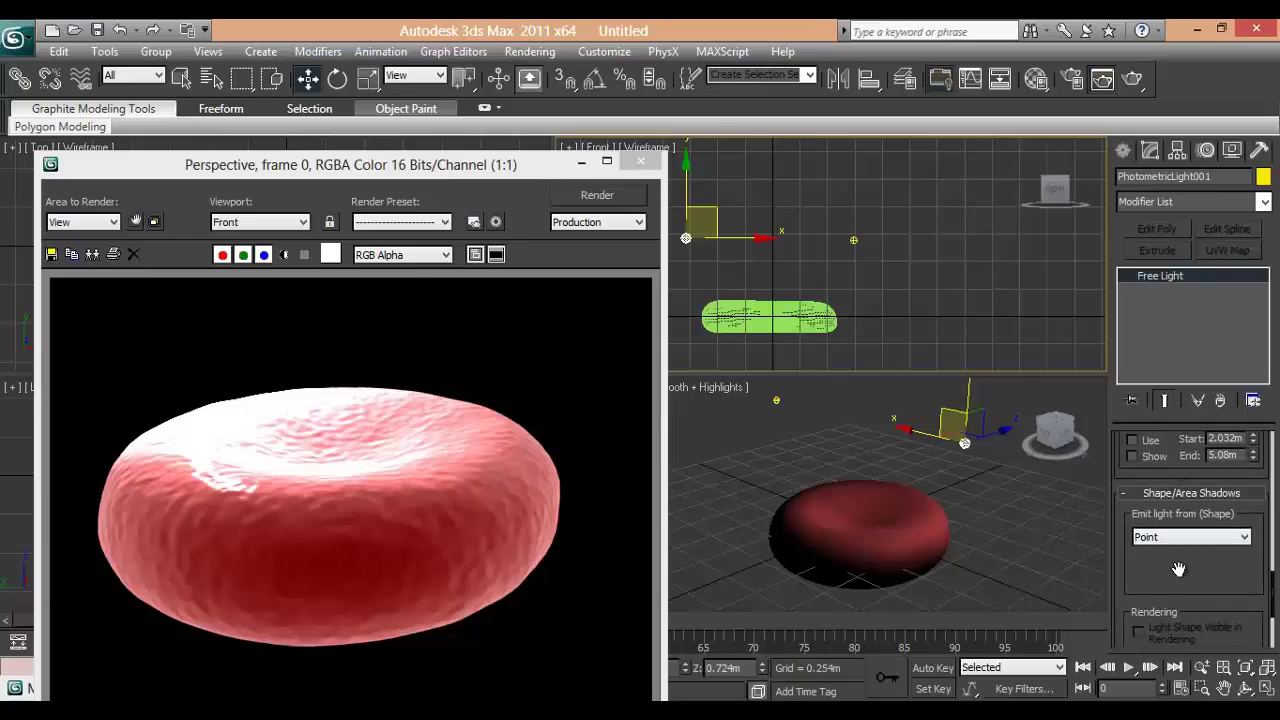
scroll(1180, 550, "down", 5)
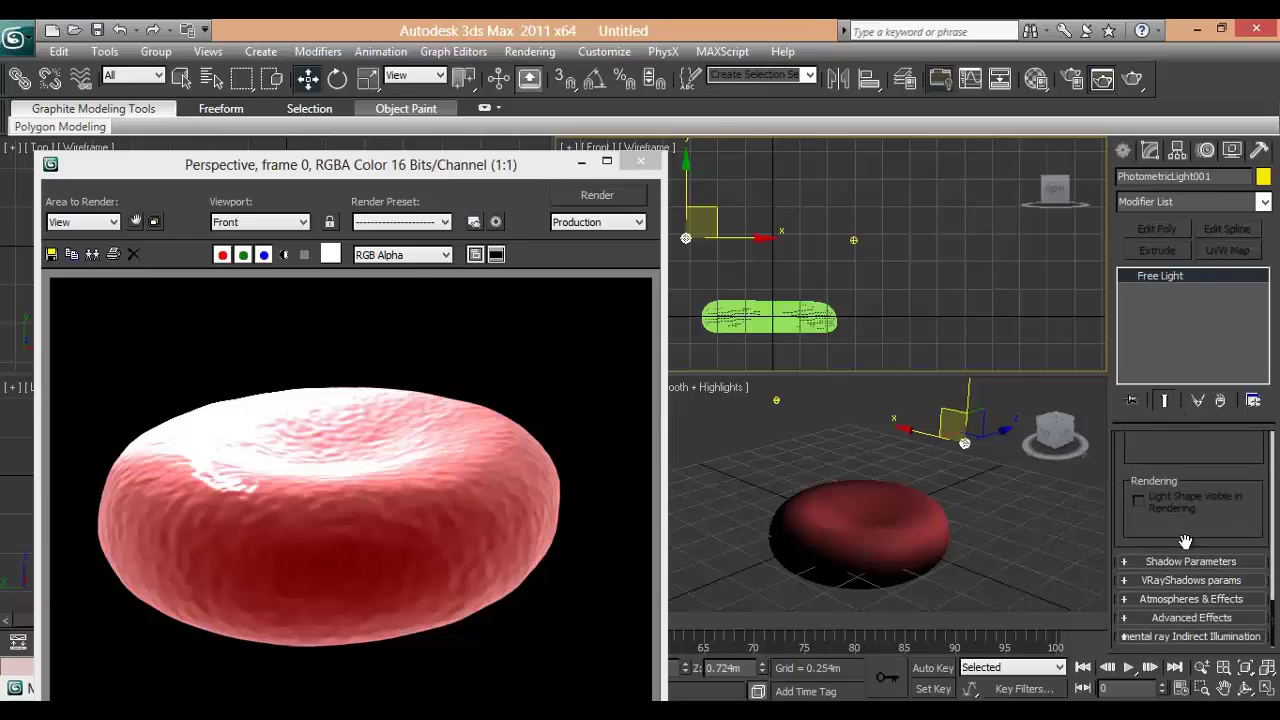
left_click(1178, 597)
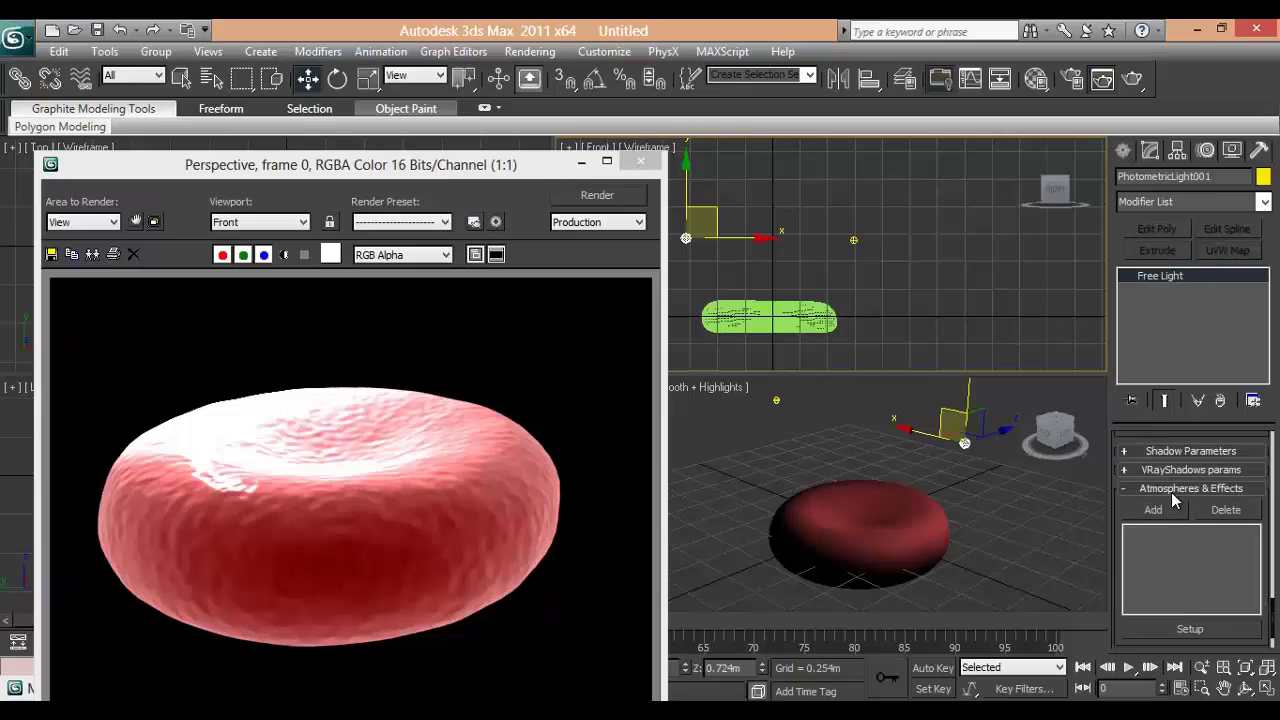
left_click(1171, 489)
left_click(1176, 620)
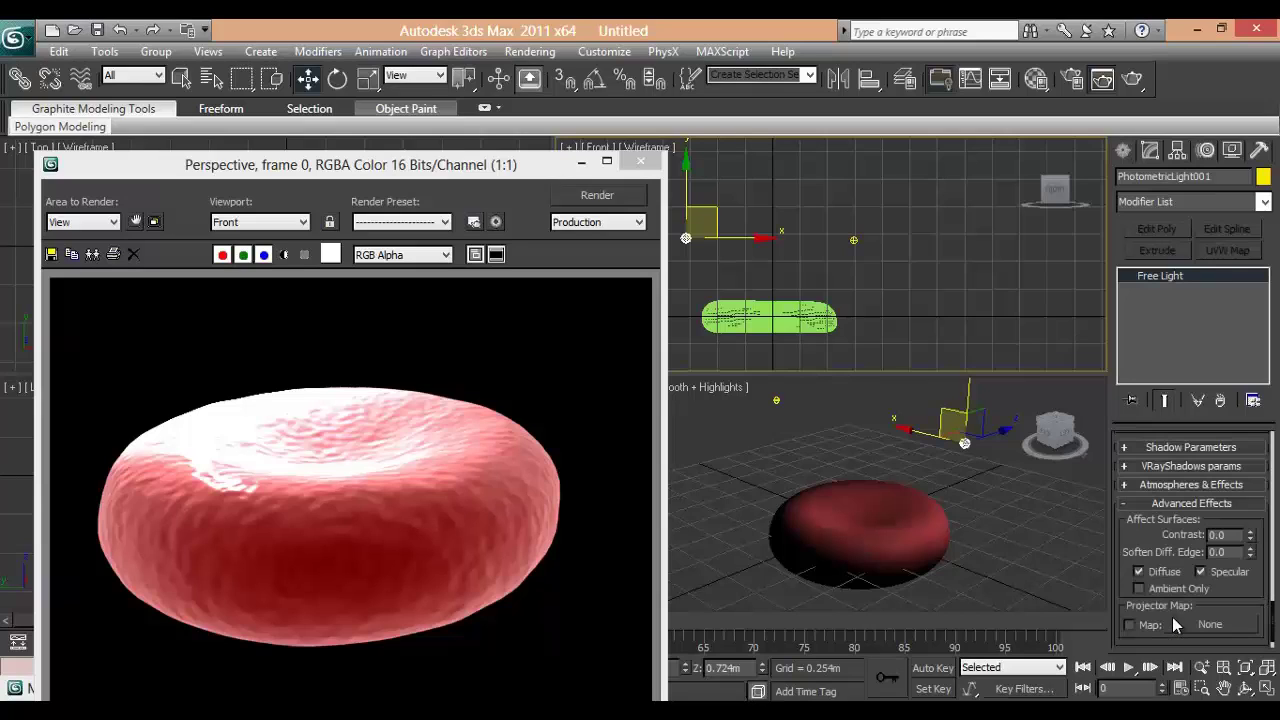
left_click(1139, 572)
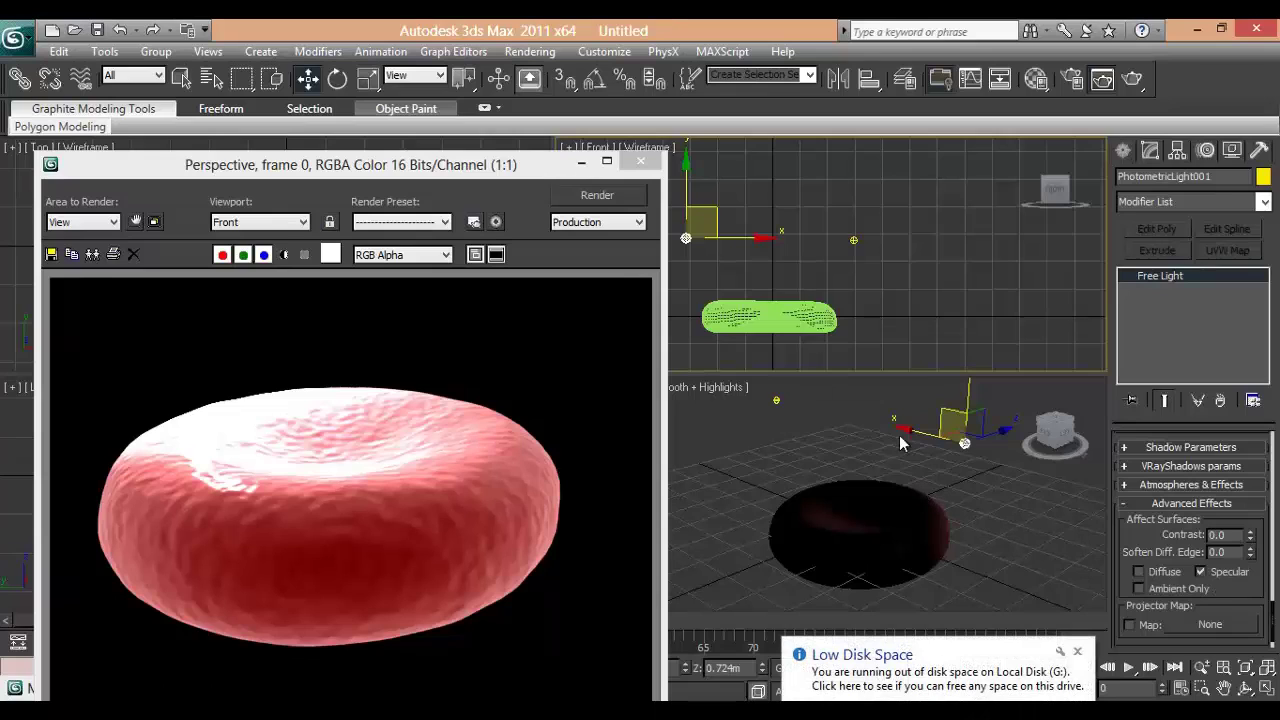
Orbit the Perspective view to a low side angle and render it, showing specular-only glints.
middle_click(903, 497)
mouse_move(914, 506)
middle_mouse_down("alt")
mouse_move(949, 536)
mouse_move(900, 543)
mouse_move(894, 469)
mouse_move(794, 549)
mouse_move(980, 554)
mouse_move(929, 532)
mouse_move(889, 561)
mouse_move(895, 505)
middle_mouse_up("alt")
scroll(889, 561, "up", 5)
scroll(898, 504, "down", 2)
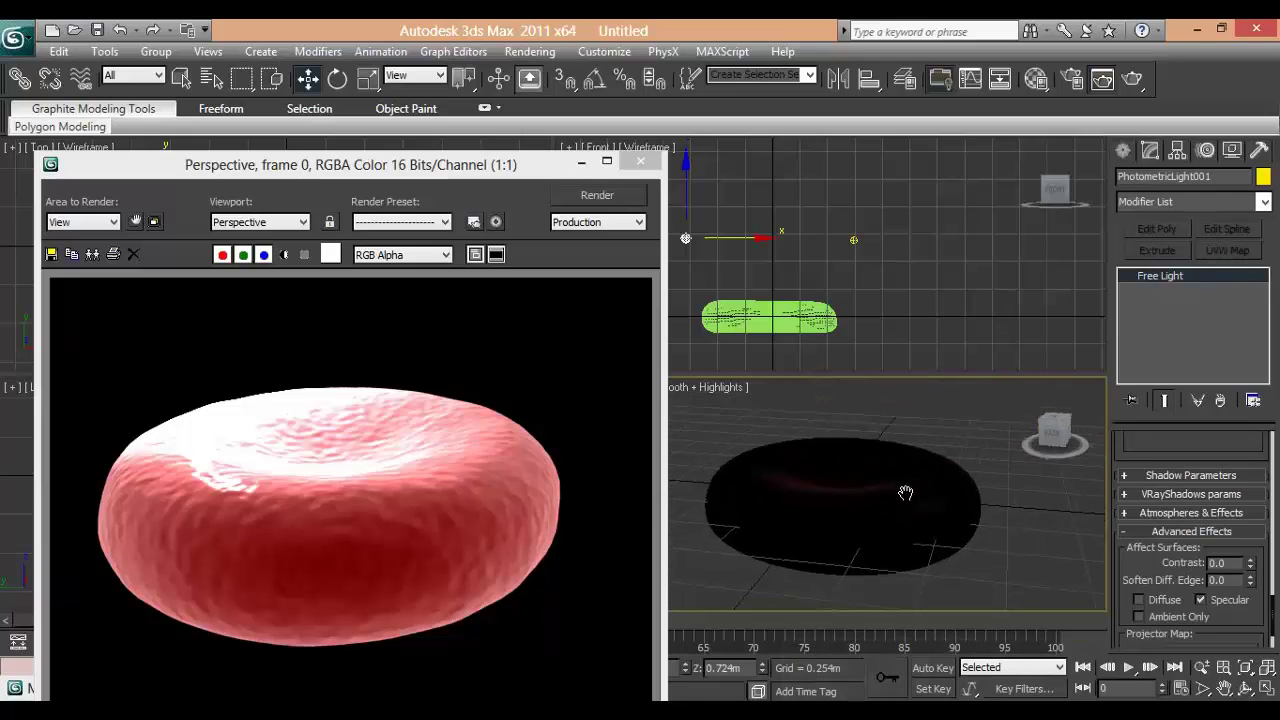
left_click(1129, 82)
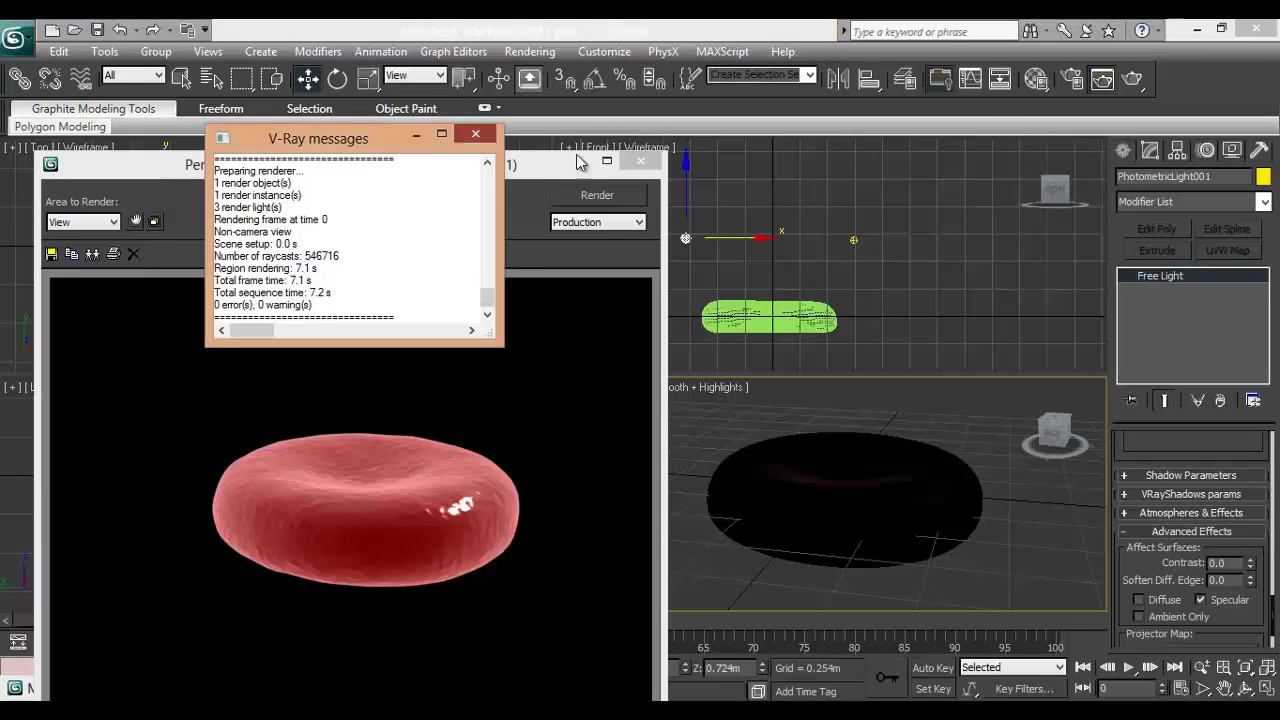
left_click(476, 133)
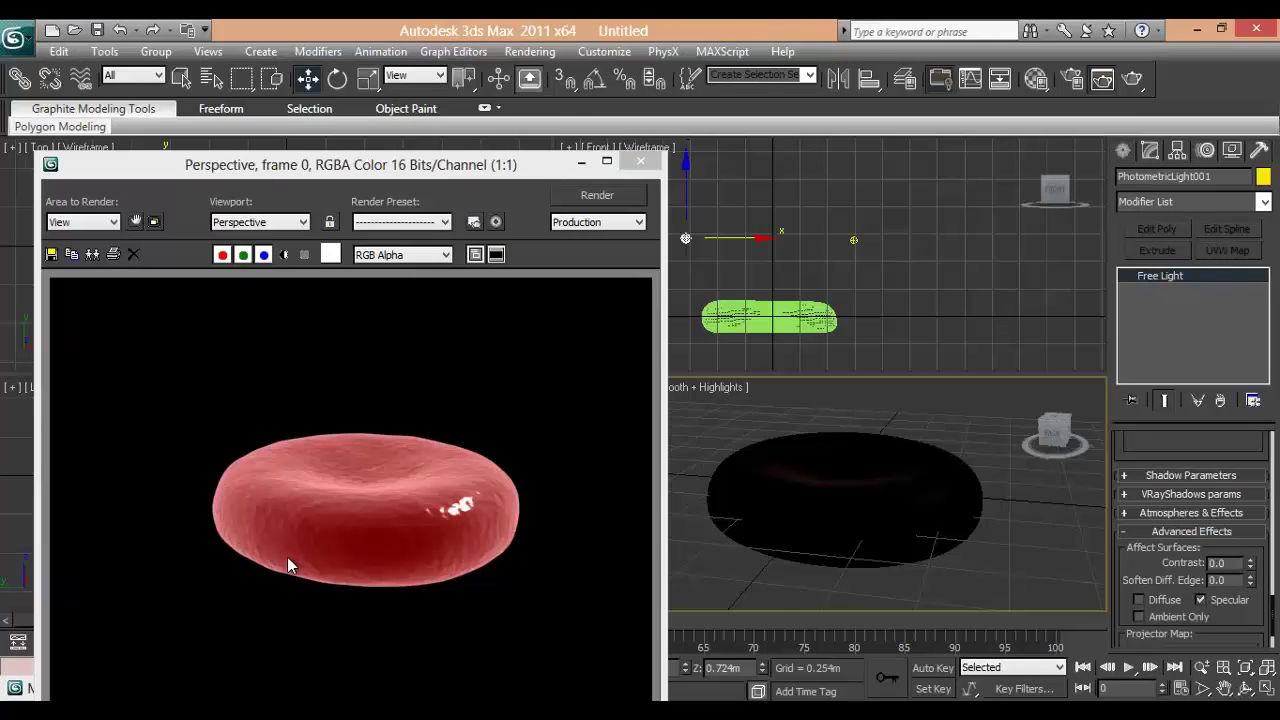
left_click(654, 175)
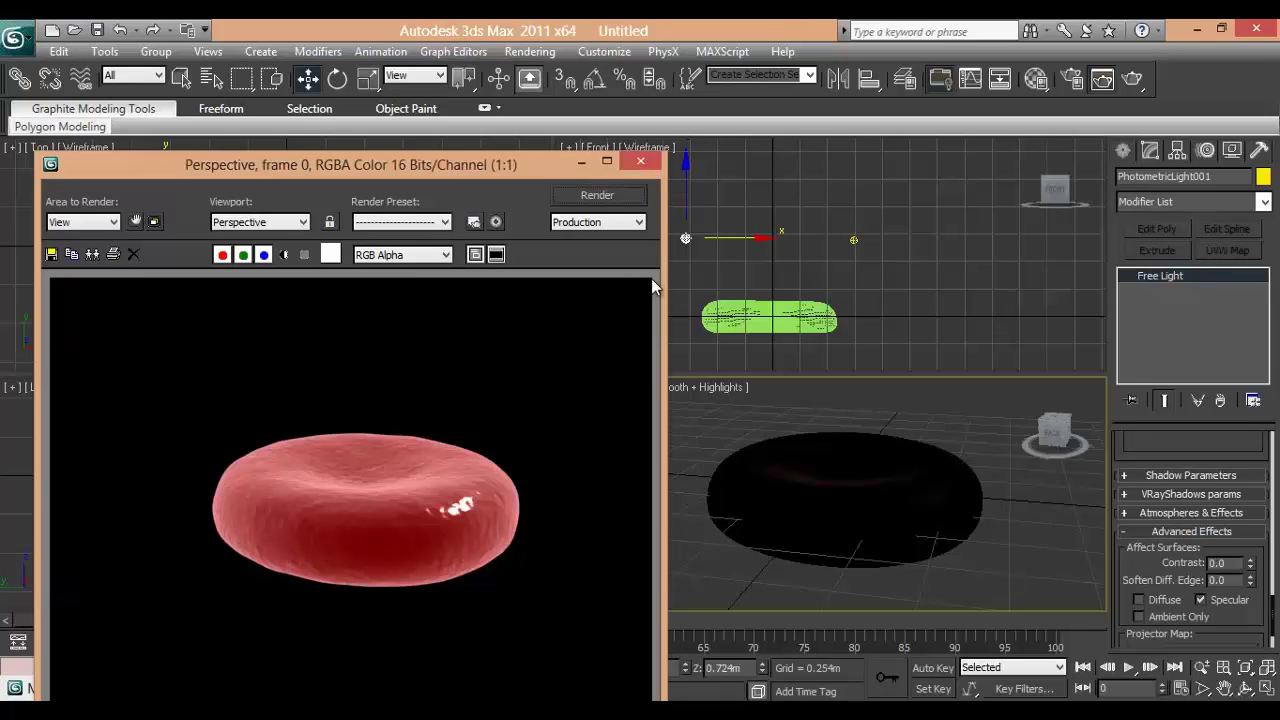
Clone the free light as a copy and move it lower and to the right of the cell.
left_click(640, 161)
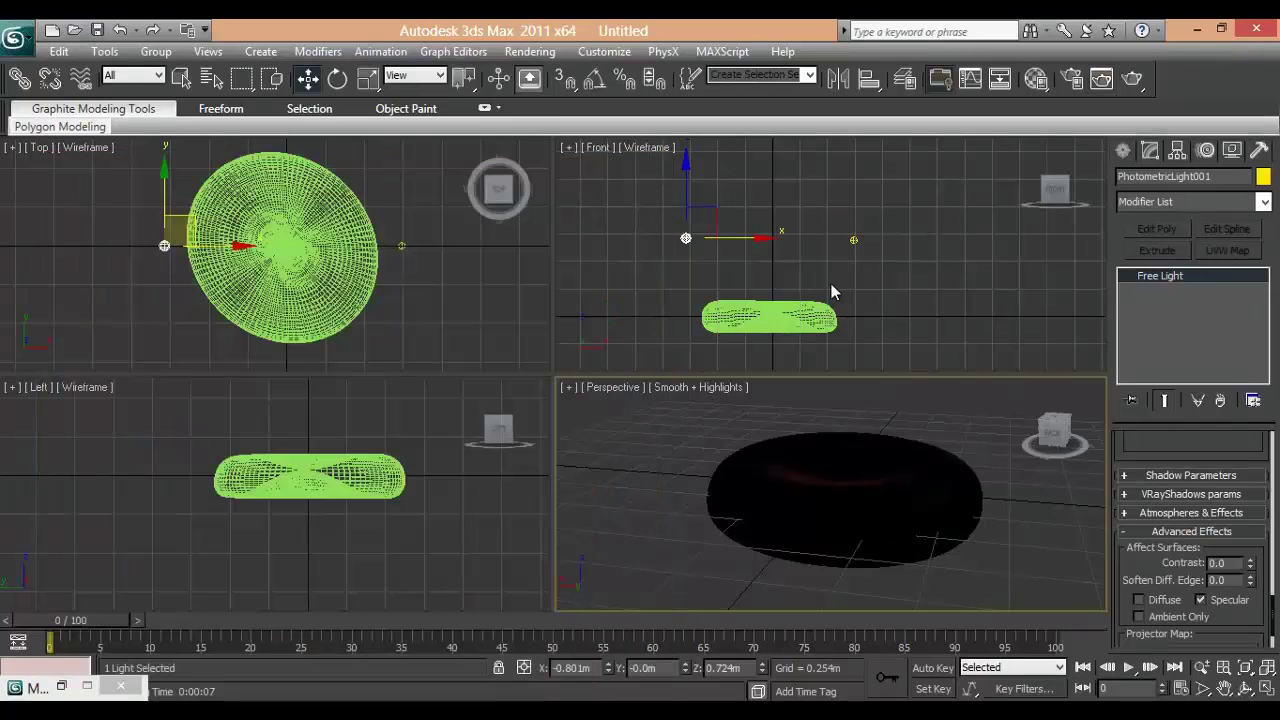
right_click(843, 277)
left_click(721, 218)
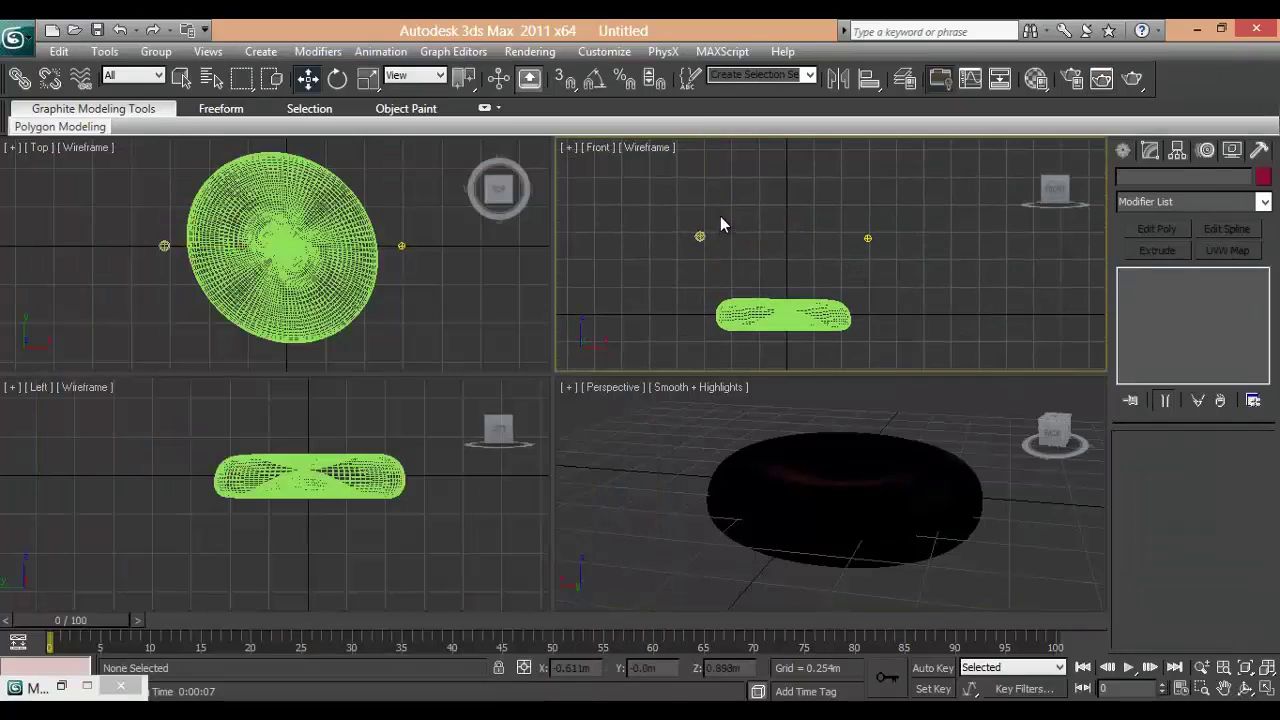
left_click_drag(736, 264, 735, 263)
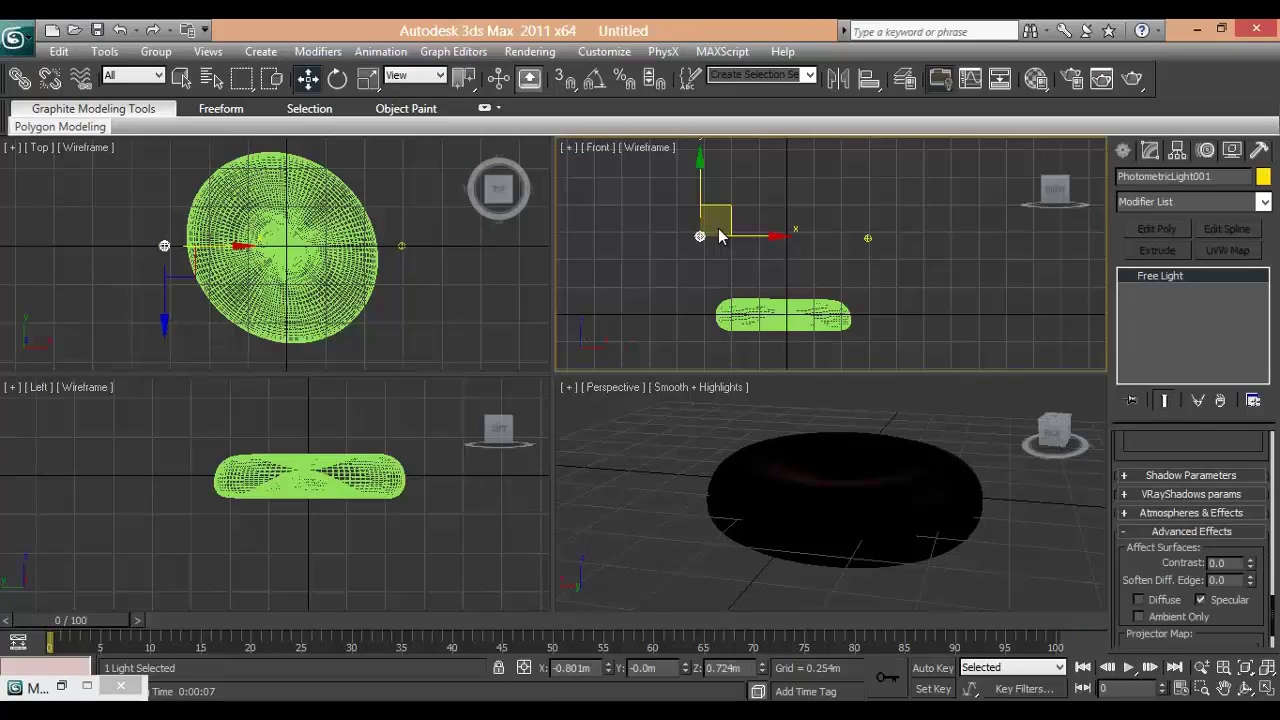
left_click(752, 236)
left_click_drag(690, 238, 795, 238, "shift")
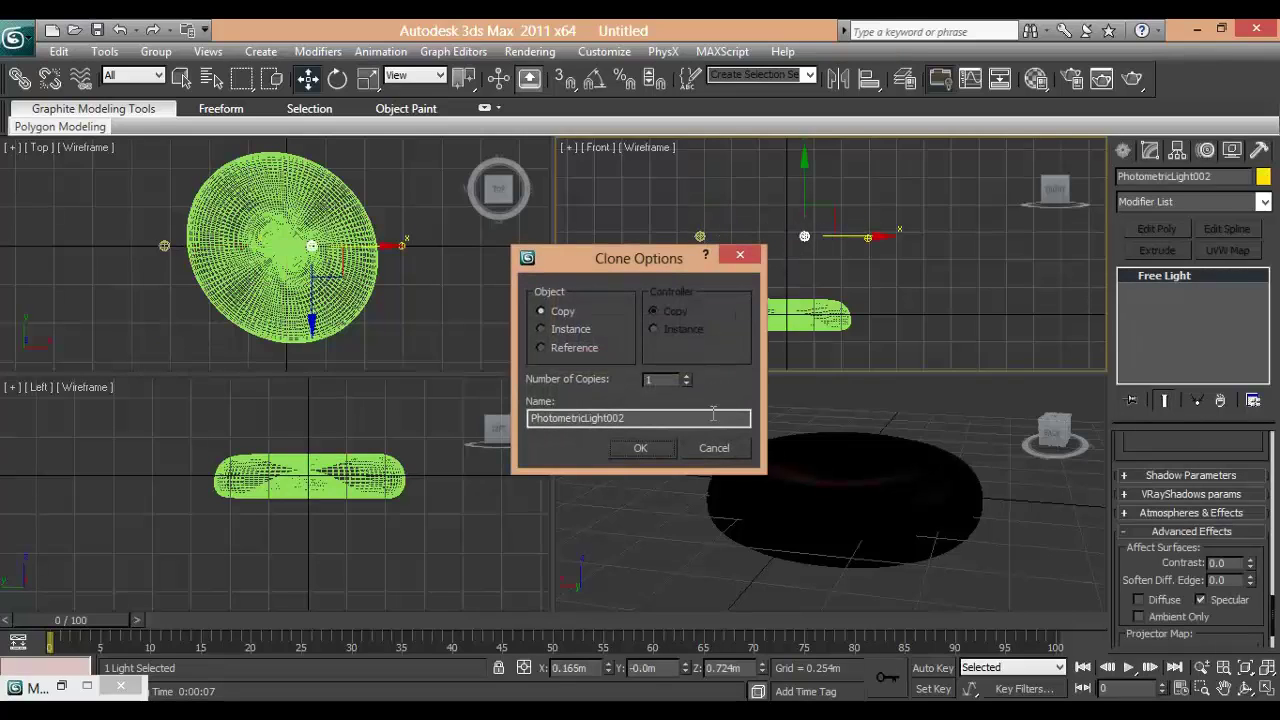
left_click(646, 449)
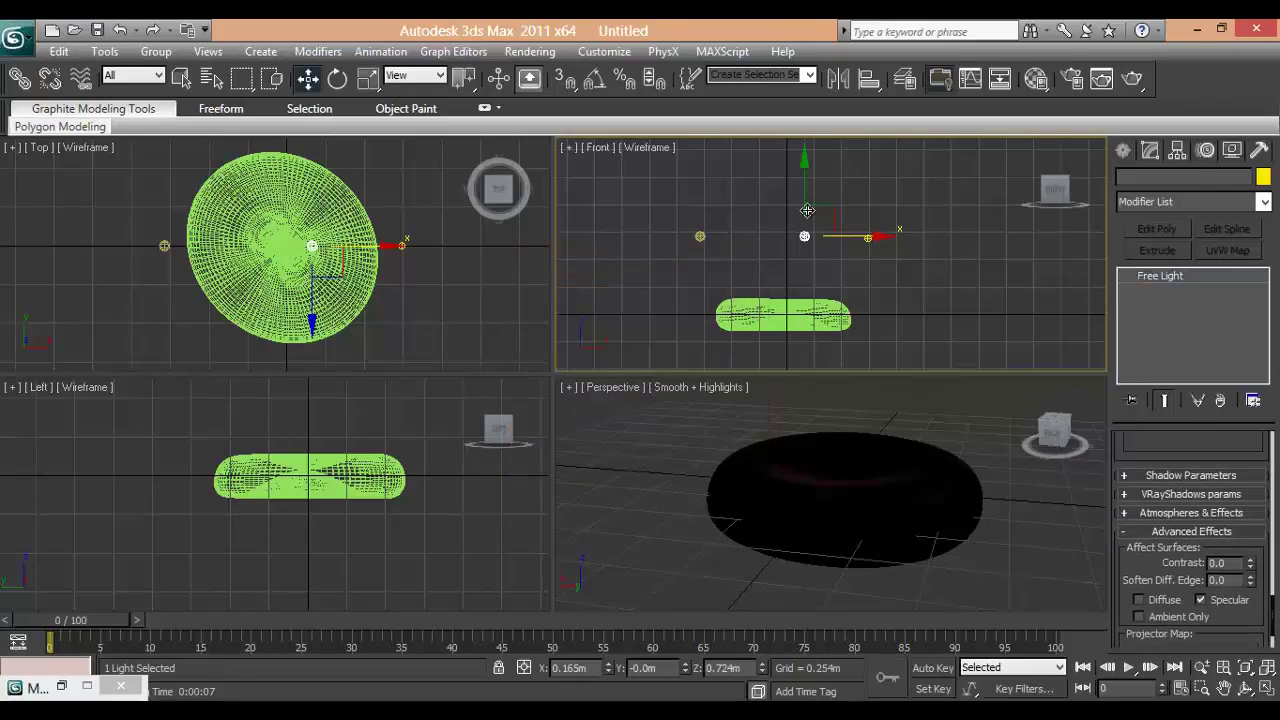
left_click_drag(819, 215, 896, 348)
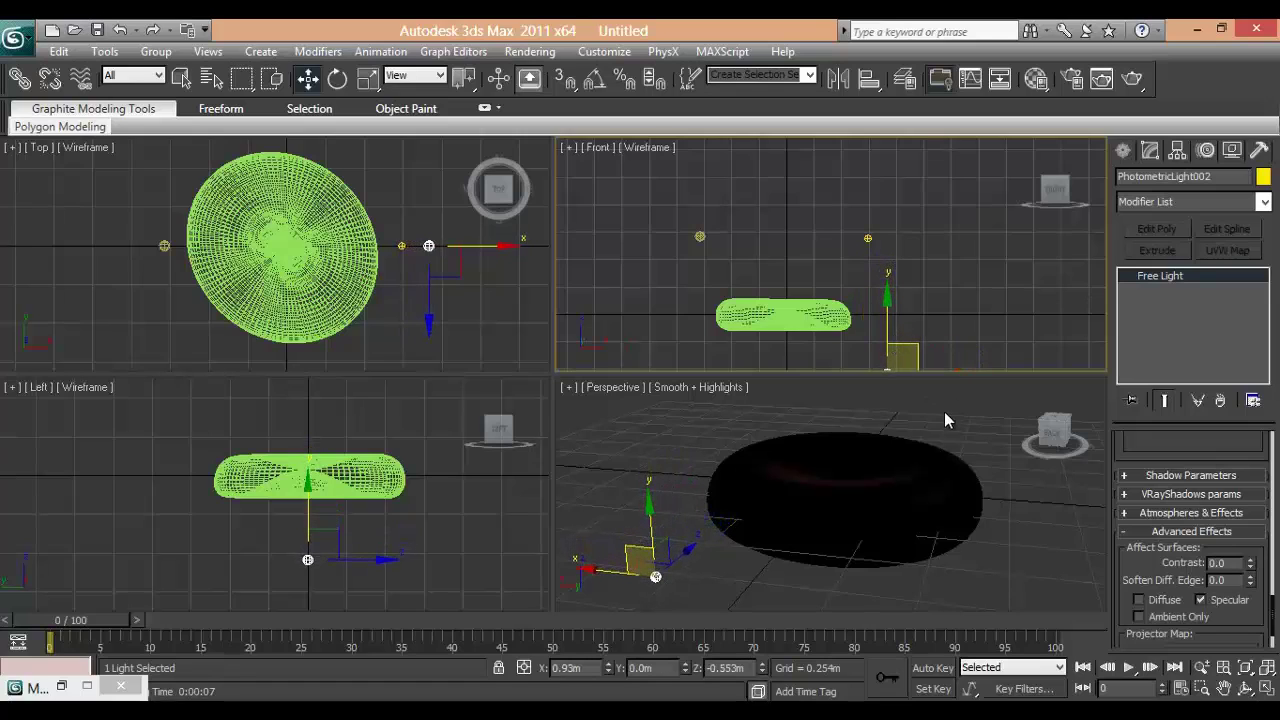
Shift PhotometricLight002 along its Y axis in Perspective, then deselect it.
right_click(929, 433)
mouse_move(929, 437)
middle_mouse_down()
mouse_move(894, 443)
mouse_move(906, 446)
middle_mouse_up()
scroll(893, 449, "down", 5)
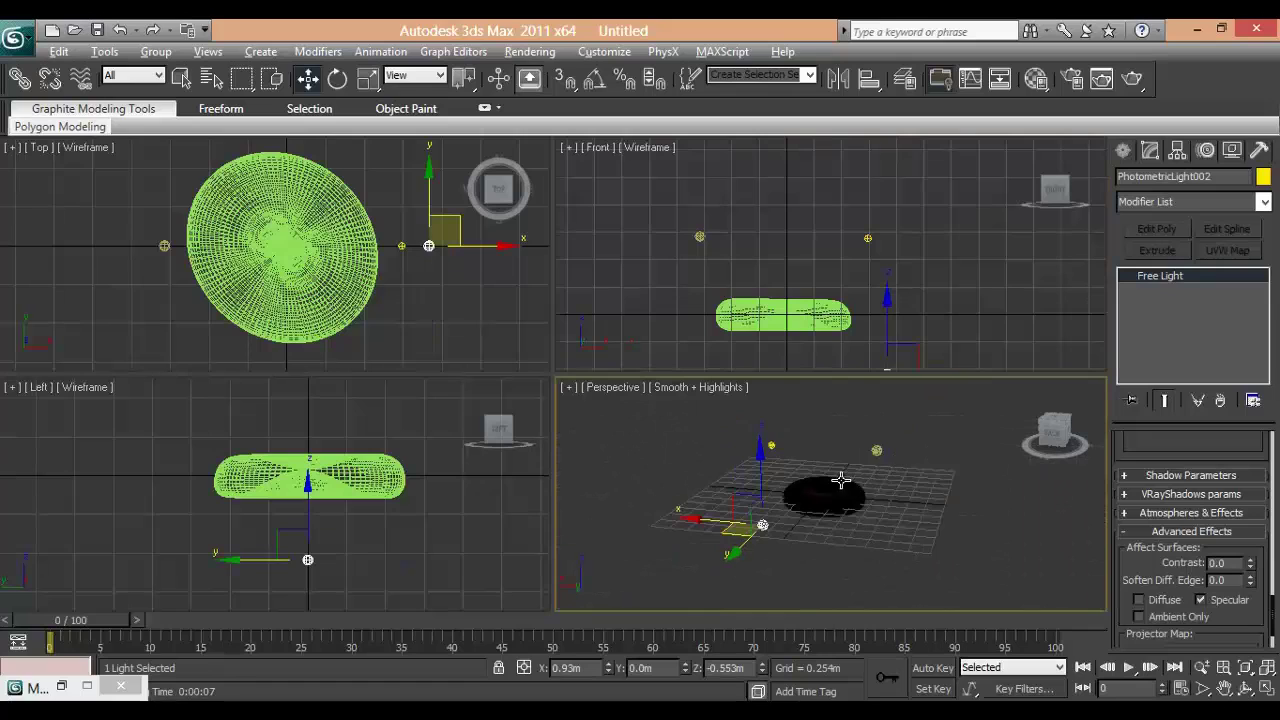
middle_click_drag(840, 481, 797, 549, "alt")
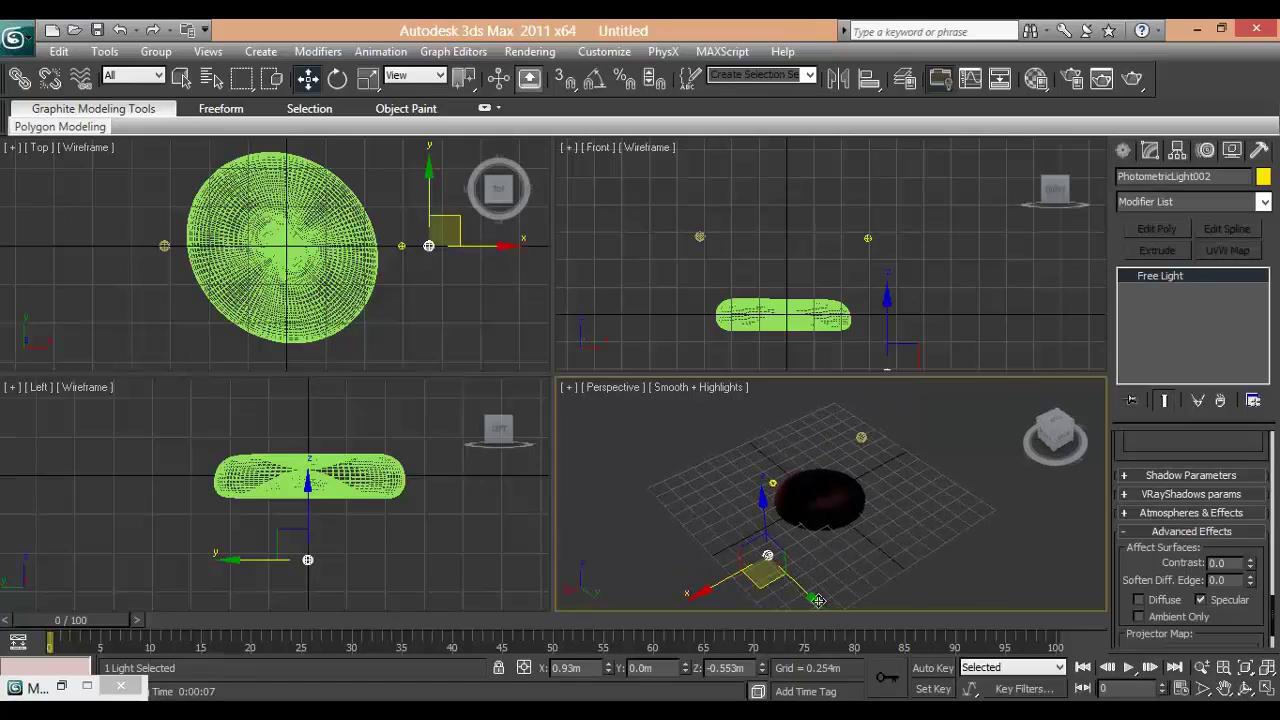
left_click_drag(815, 599, 852, 588)
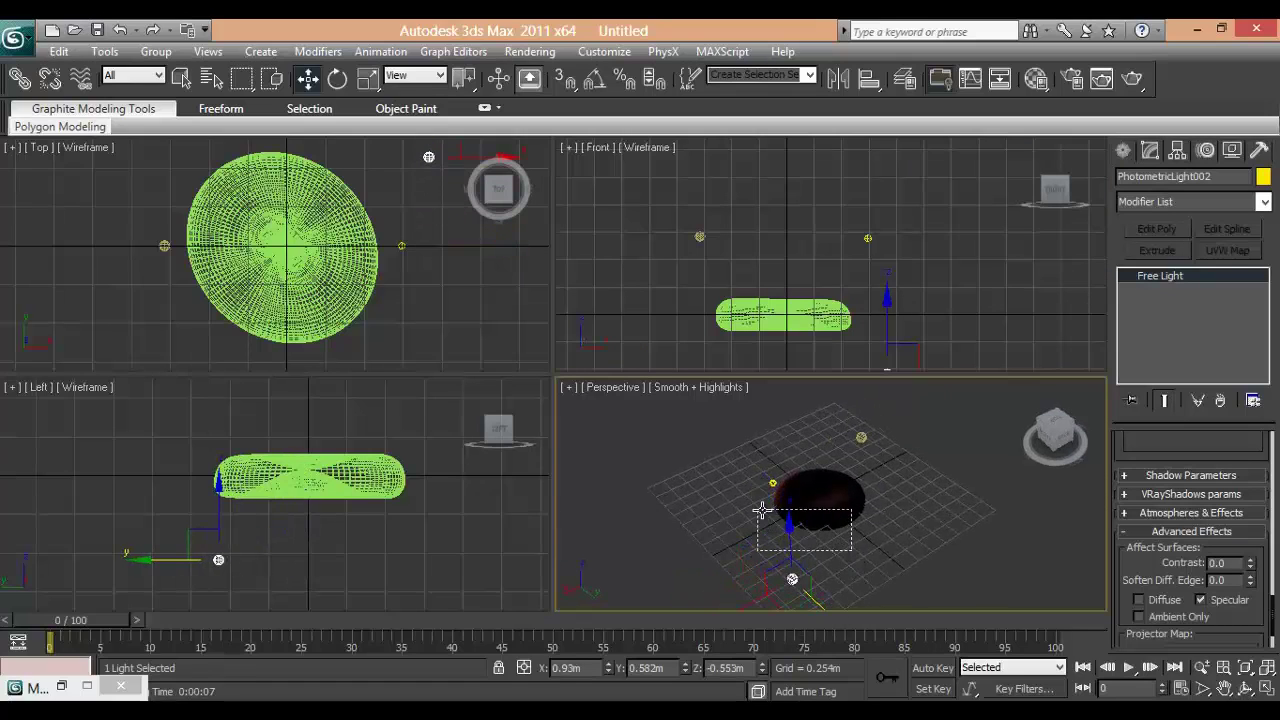
left_click(876, 534)
middle_click_drag(871, 533, 840, 487, "alt")
scroll(840, 487, "up", 4)
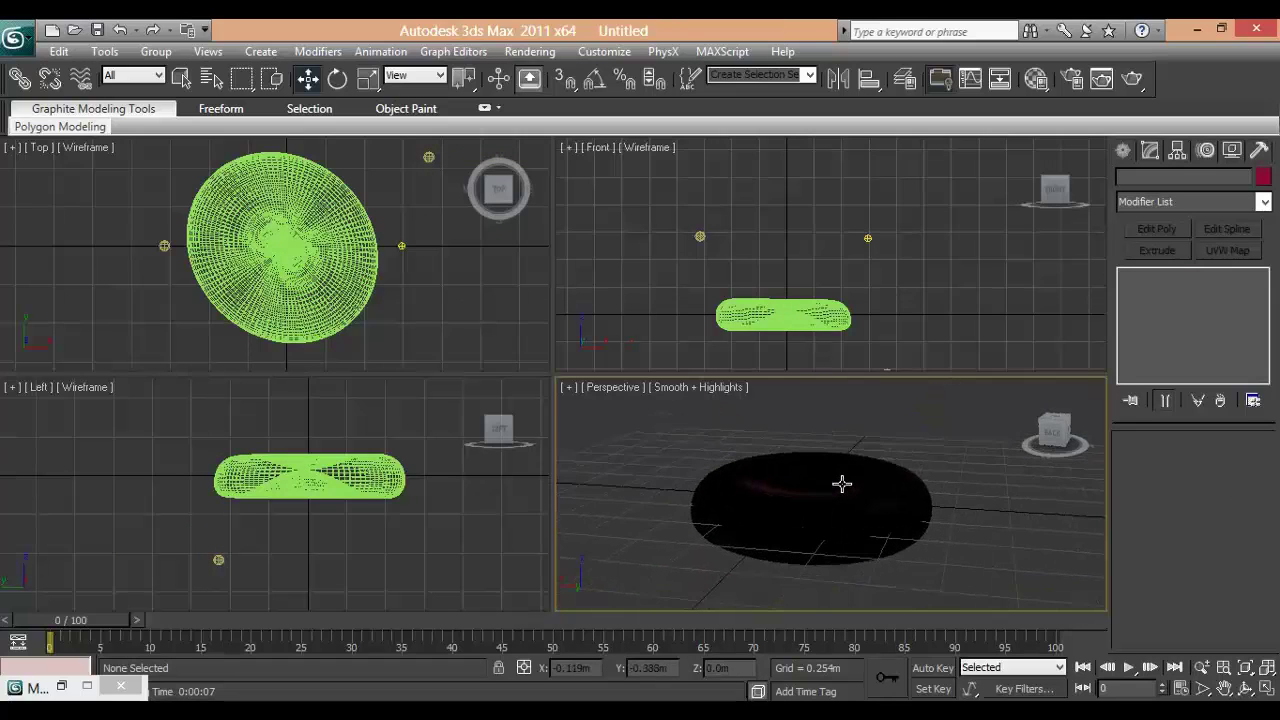
Select Sphere001 and move it slightly in the Perspective view.
middle_click_drag(851, 500, 891, 491)
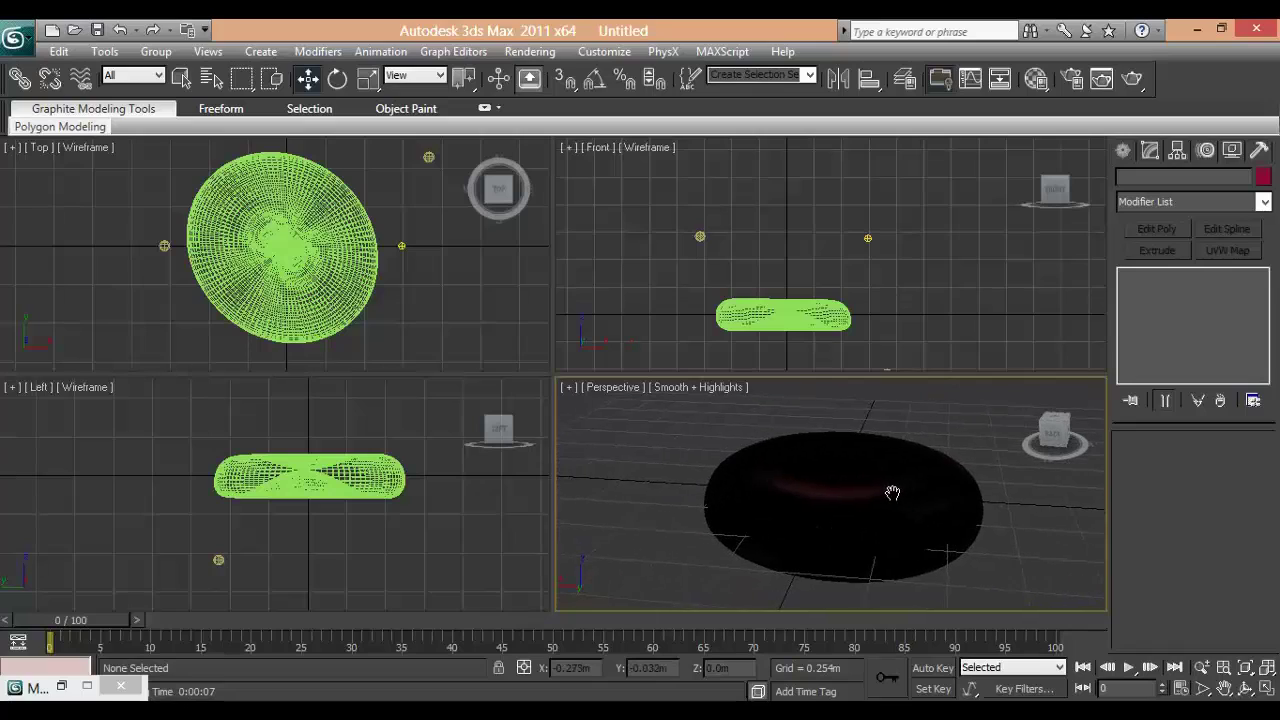
scroll(891, 486, "up", 5)
scroll(884, 479, "down", 3)
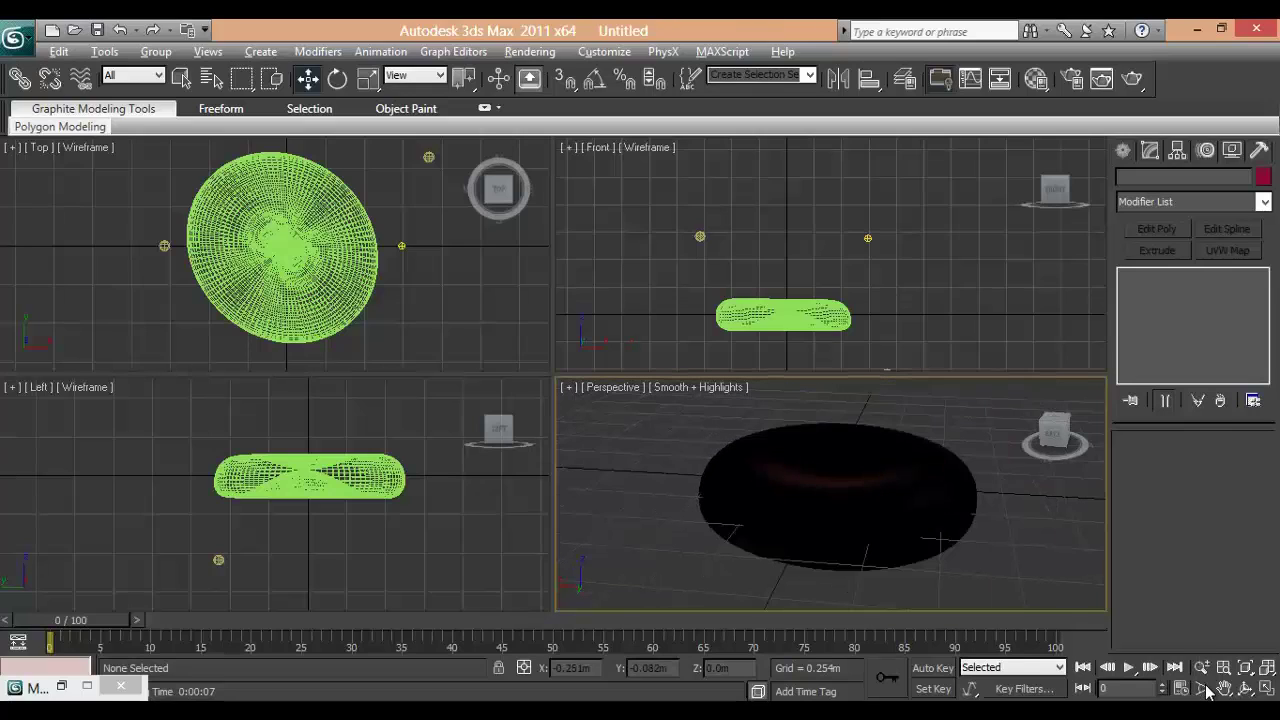
left_click(909, 523)
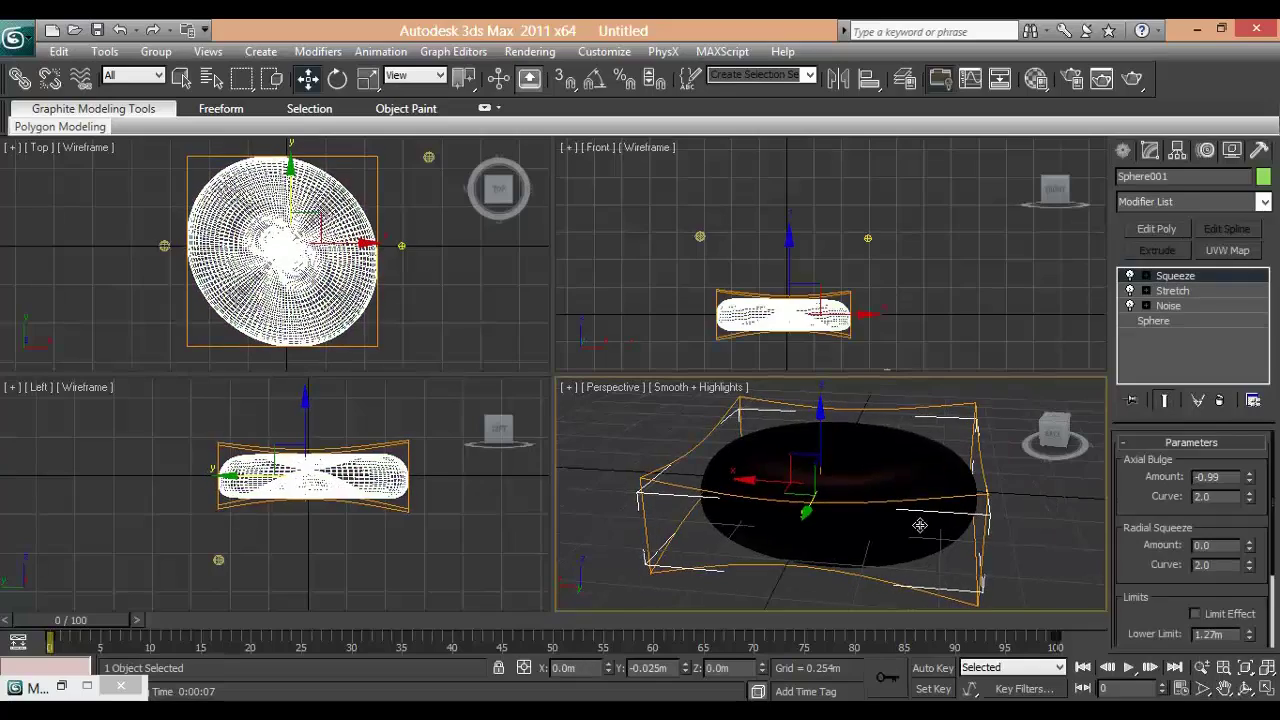
left_click_drag(956, 527, 1028, 558)
Zoom the Perspective view and render the cell lit by both free lights.
left_click(1202, 690)
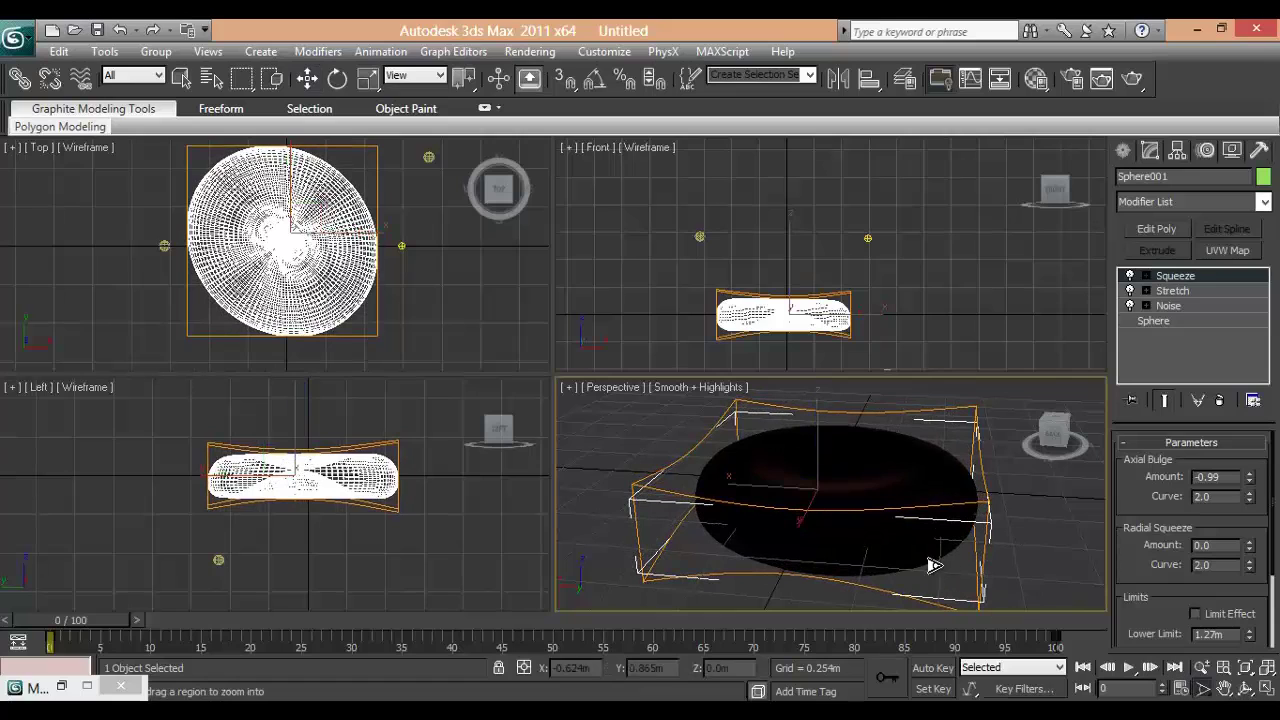
scroll(786, 505, "down", 2)
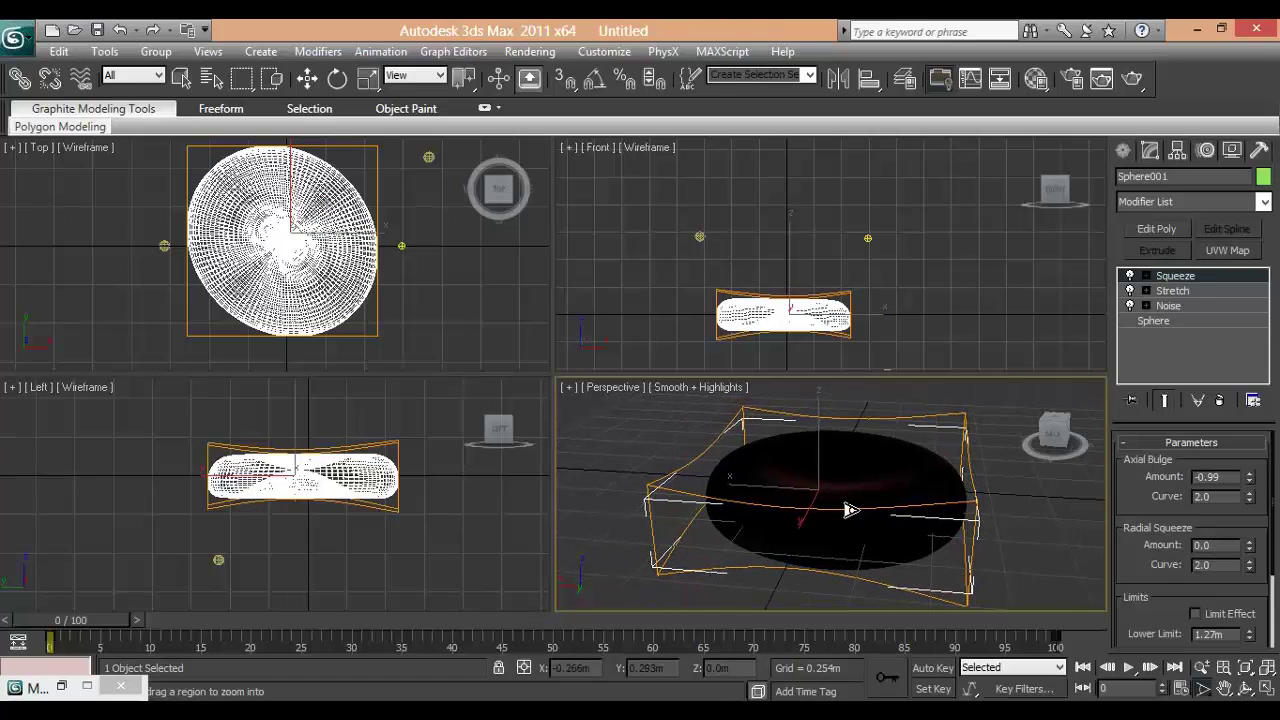
scroll(716, 505, "up", 2)
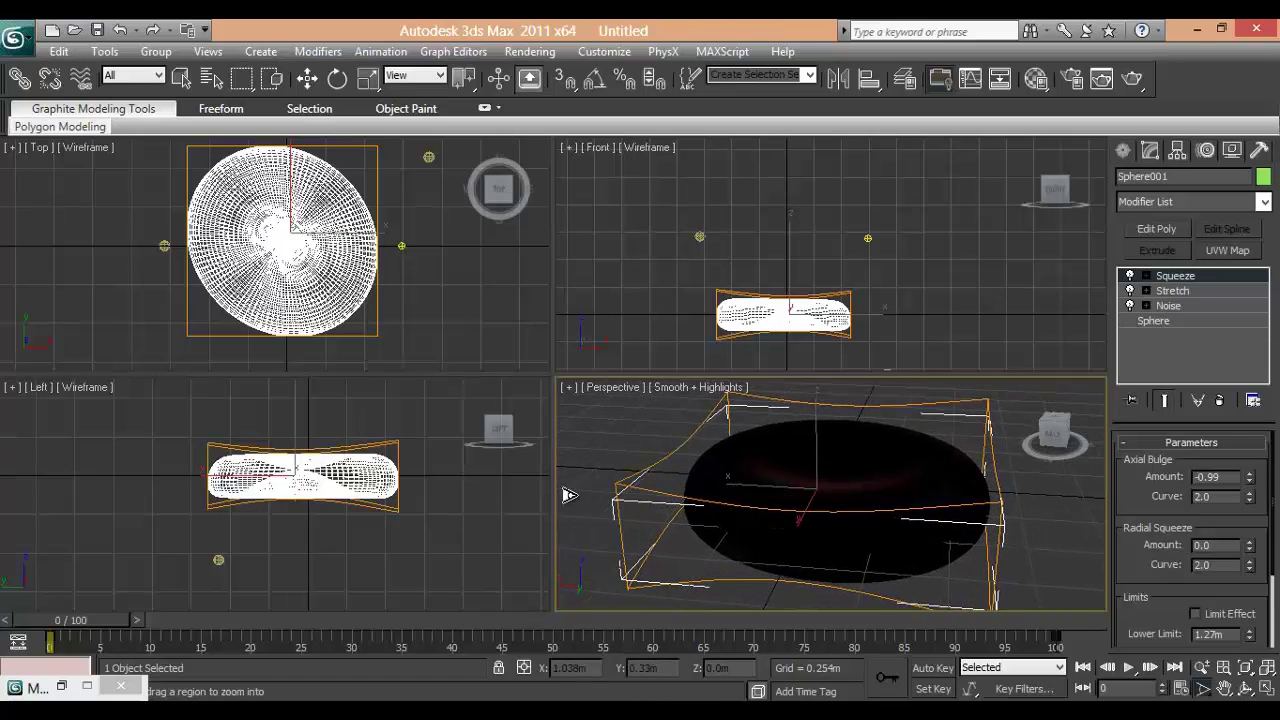
scroll(572, 488, "up", 5)
scroll(606, 486, "down", 5)
scroll(608, 486, "up", 1)
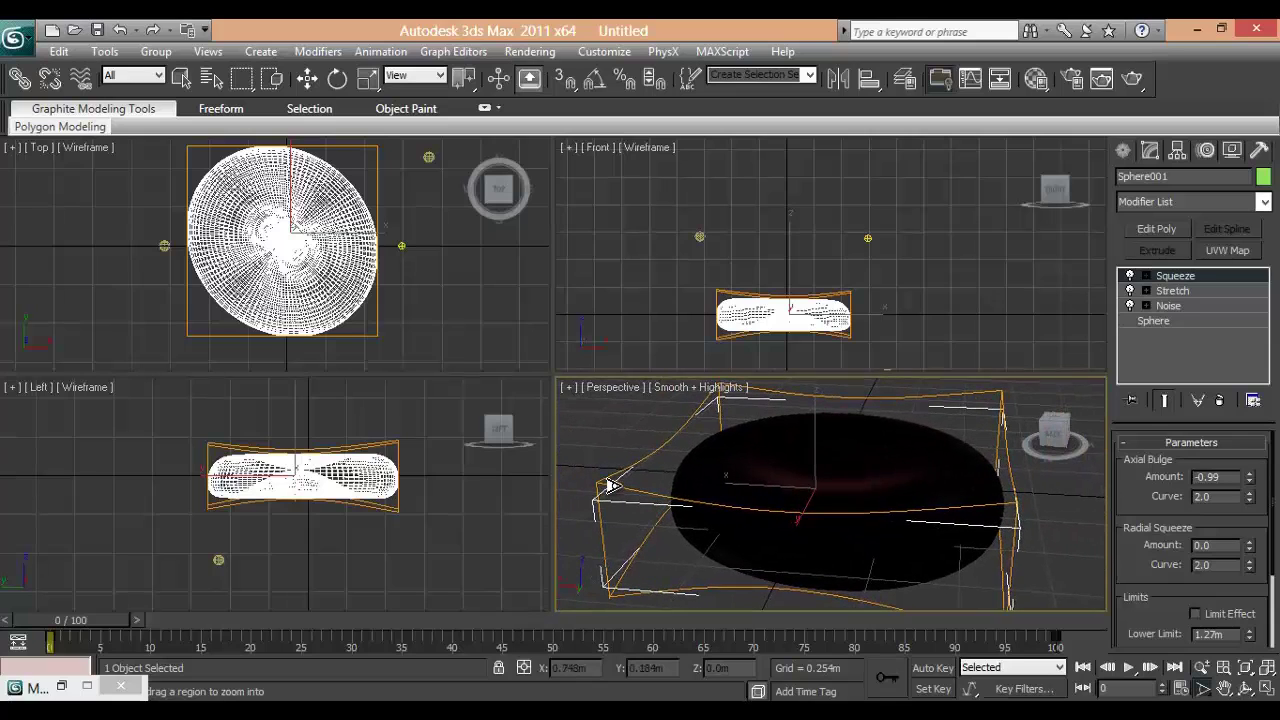
left_click(1132, 78)
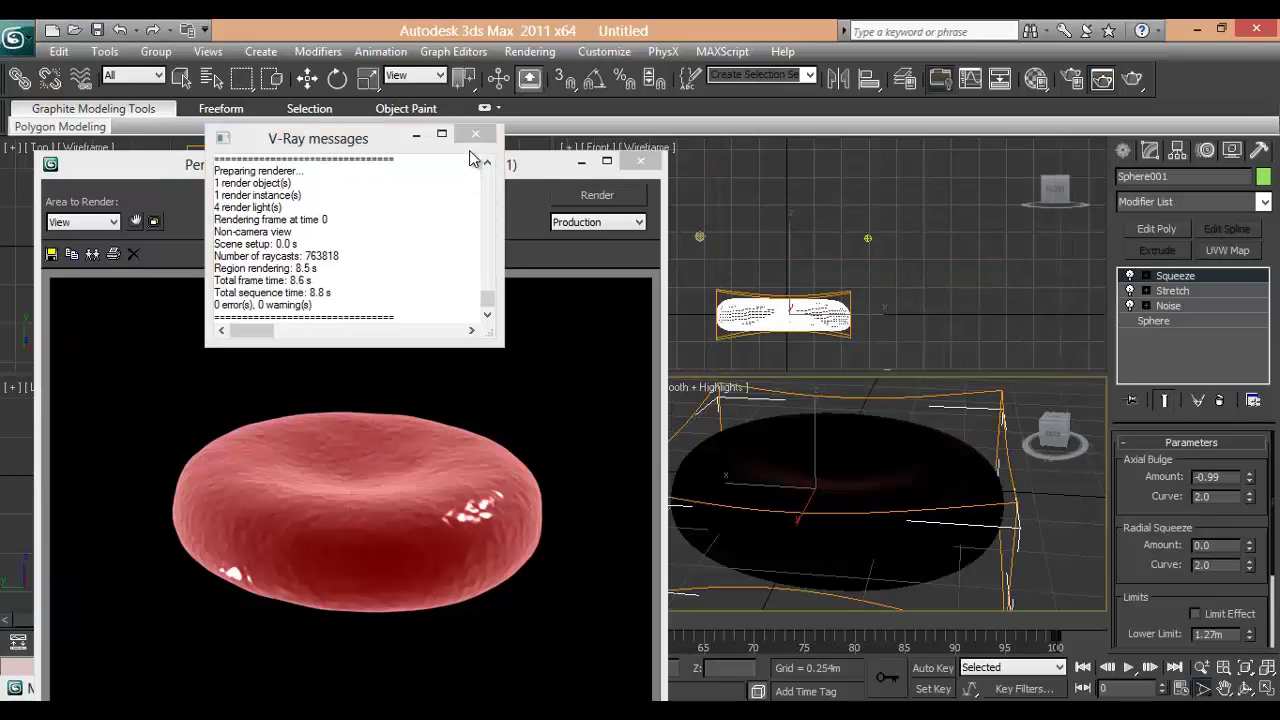
Close the render windows, open the Material Editor, and copy Material #1 into the second sample slot.
left_click(476, 134)
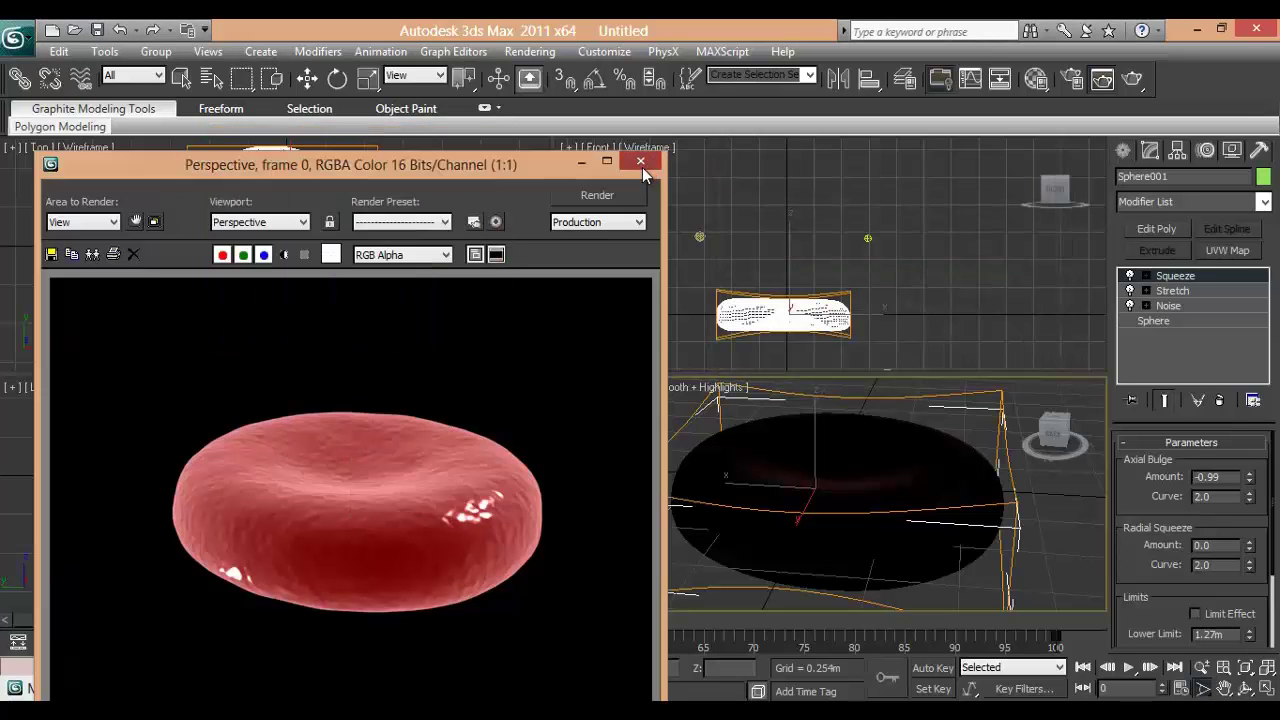
left_click(640, 162)
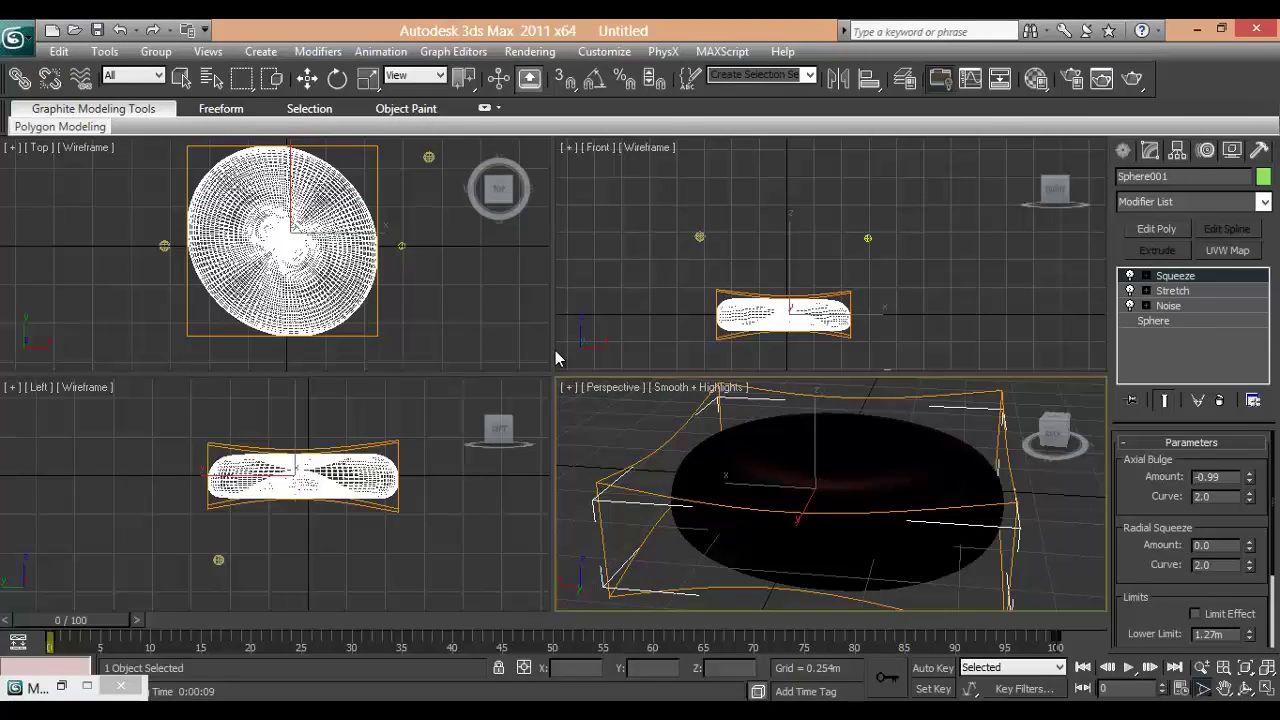
key("m")
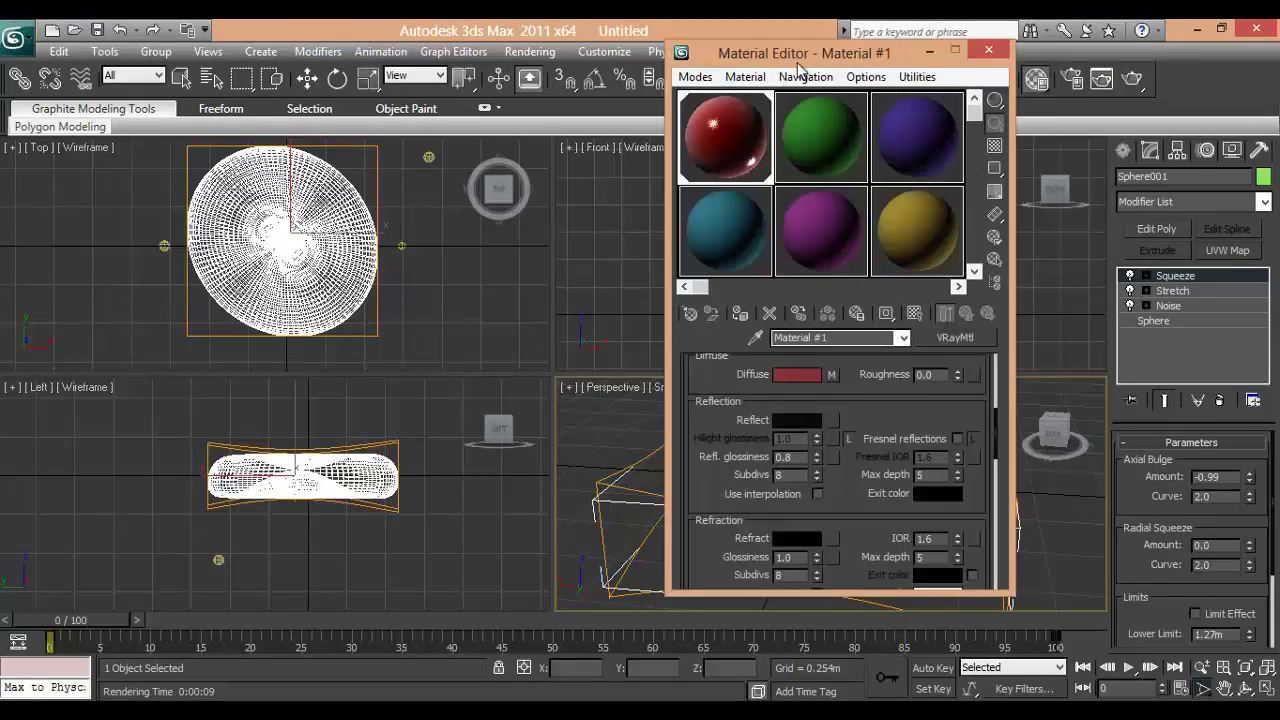
left_click_drag(760, 52, 537, 36)
left_click(605, 127)
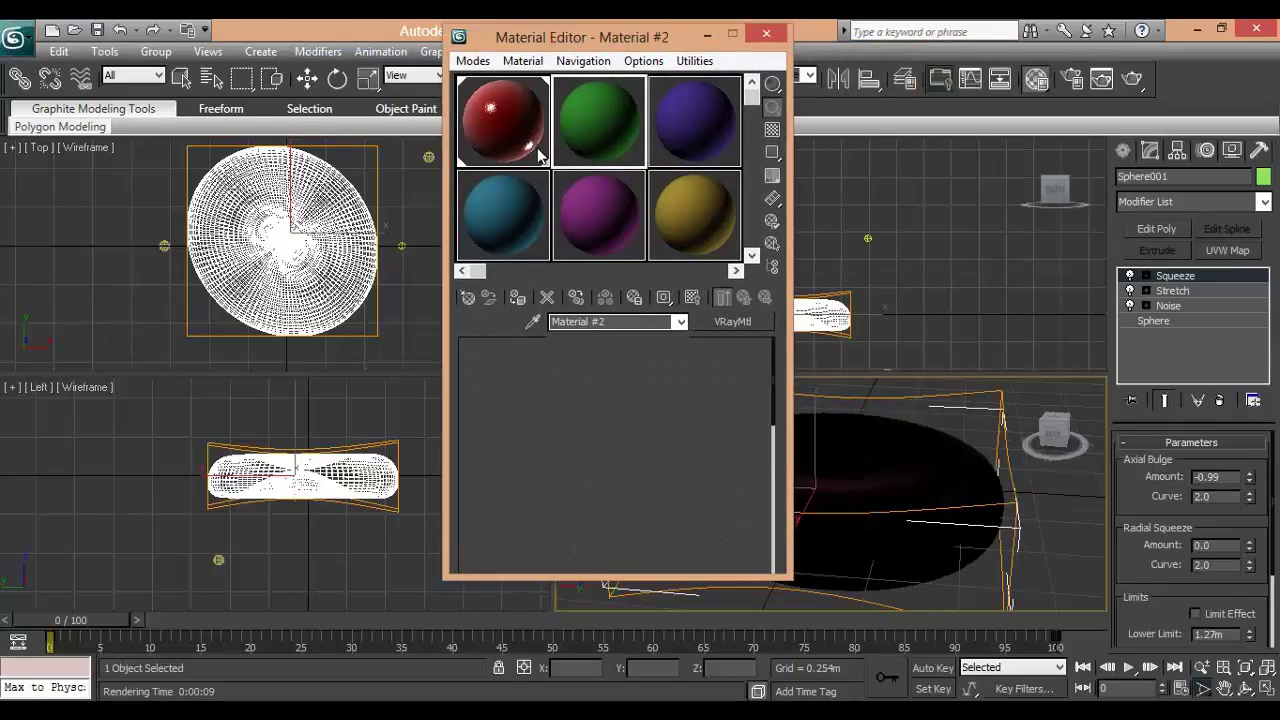
left_click_drag(497, 128, 584, 139)
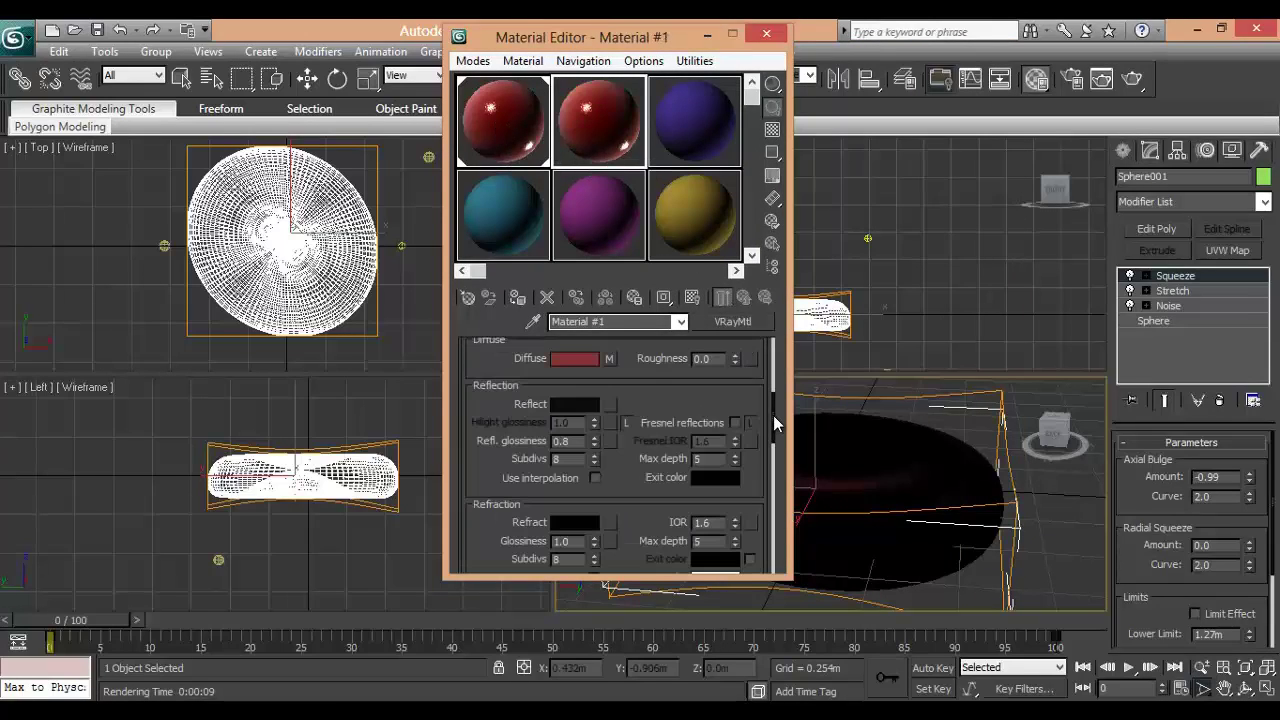
Open the diffuse Falloff parameters and dismiss the front-colour map list without choosing a map.
scroll(776, 424, "up", 2)
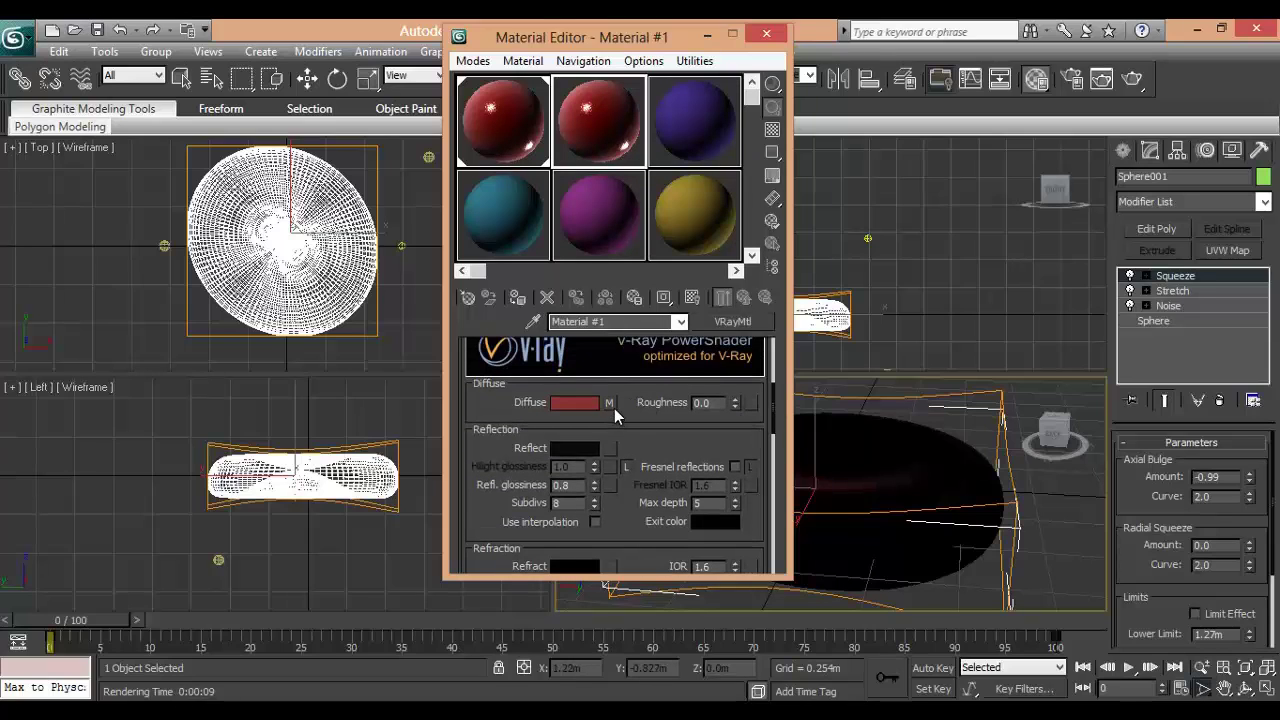
left_click(611, 404)
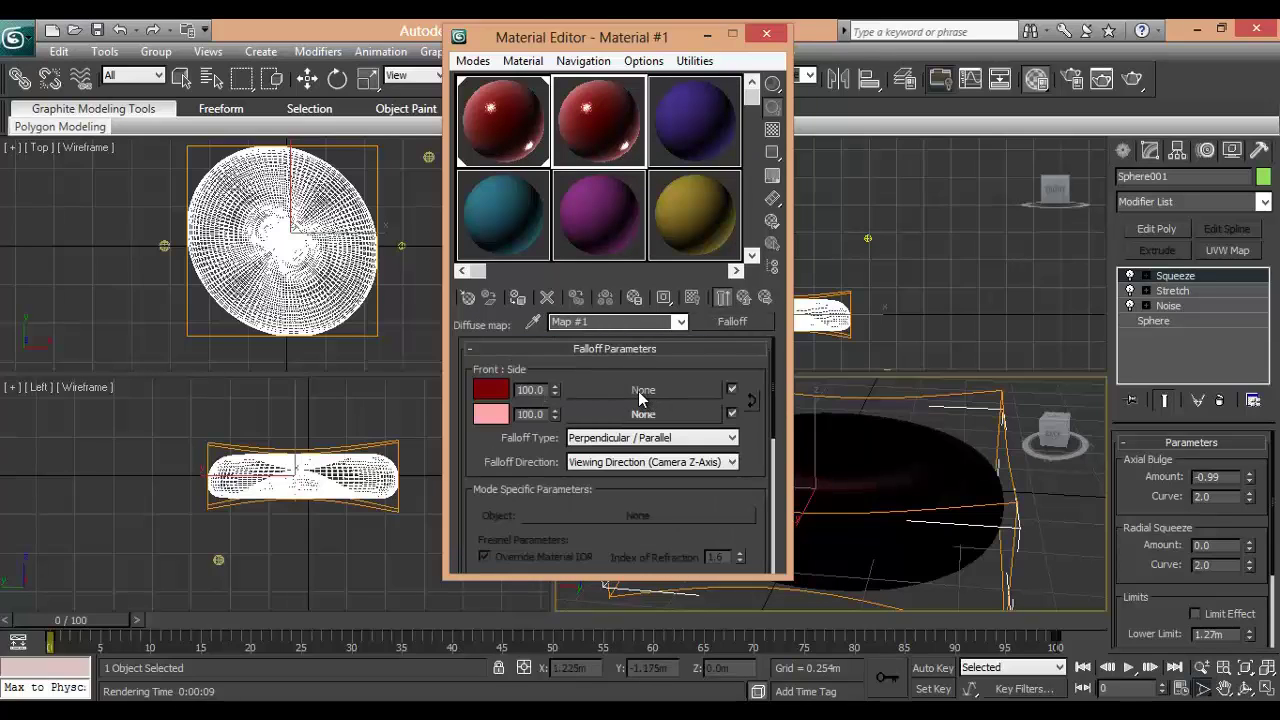
left_click(641, 390)
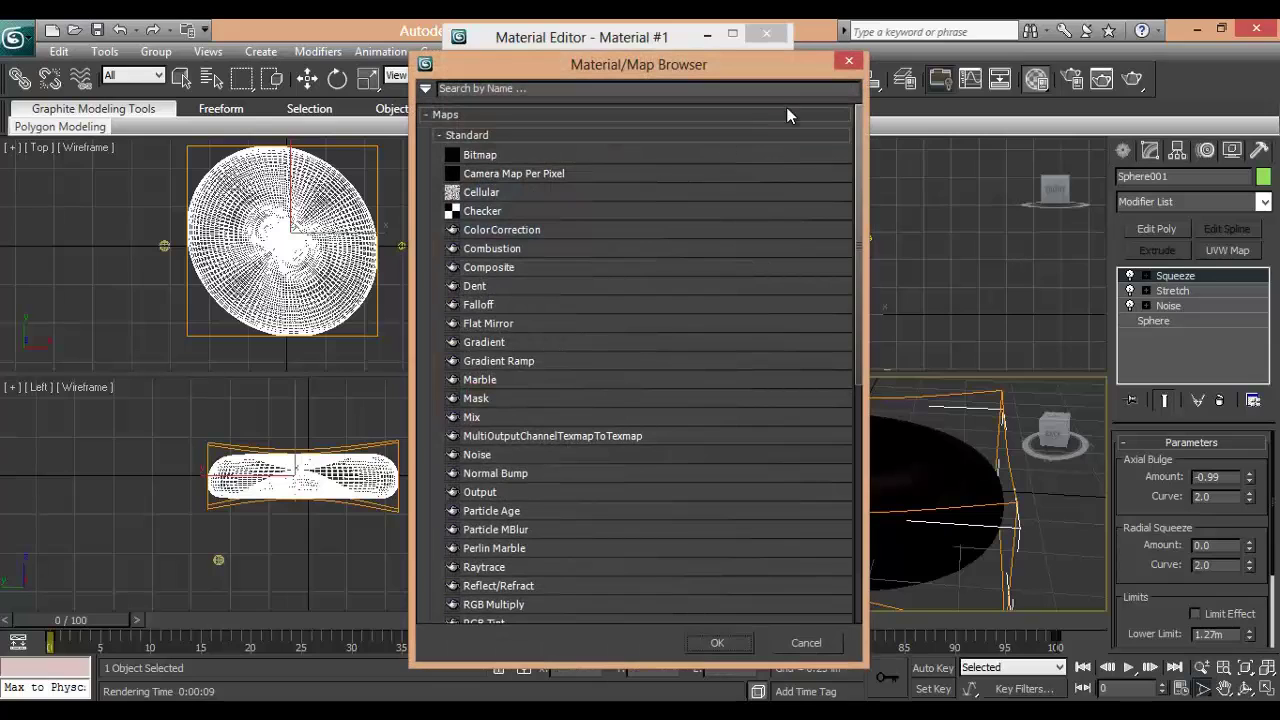
left_click(848, 61)
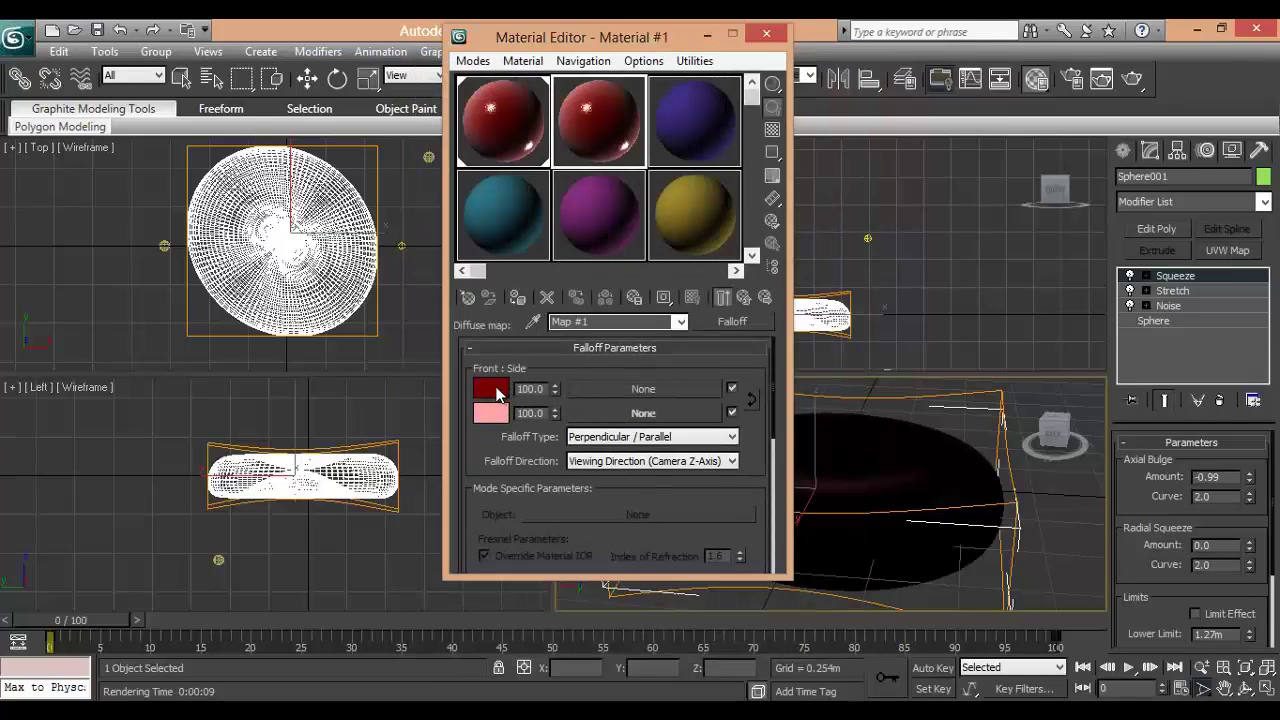
Set the Falloff front colour to a very dark olive green (R18, G29, B0).
left_click(491, 390)
left_click_drag(594, 104, 974, 76)
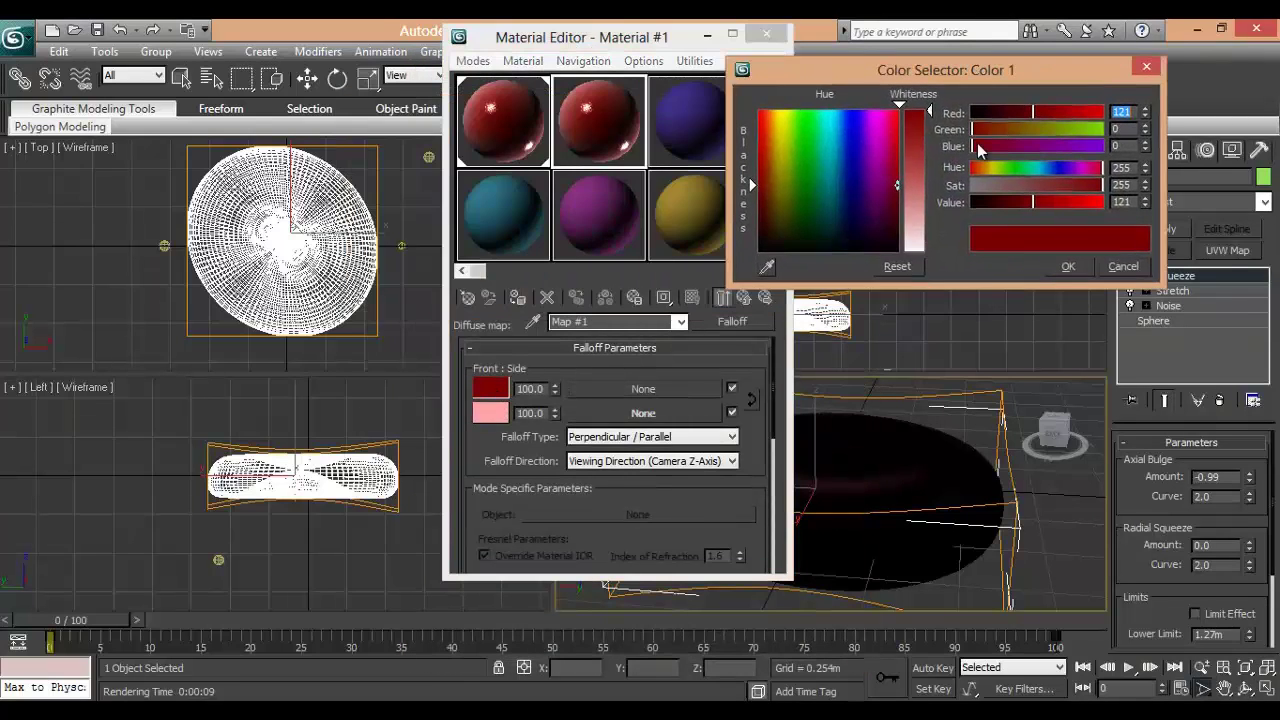
left_click(1023, 170)
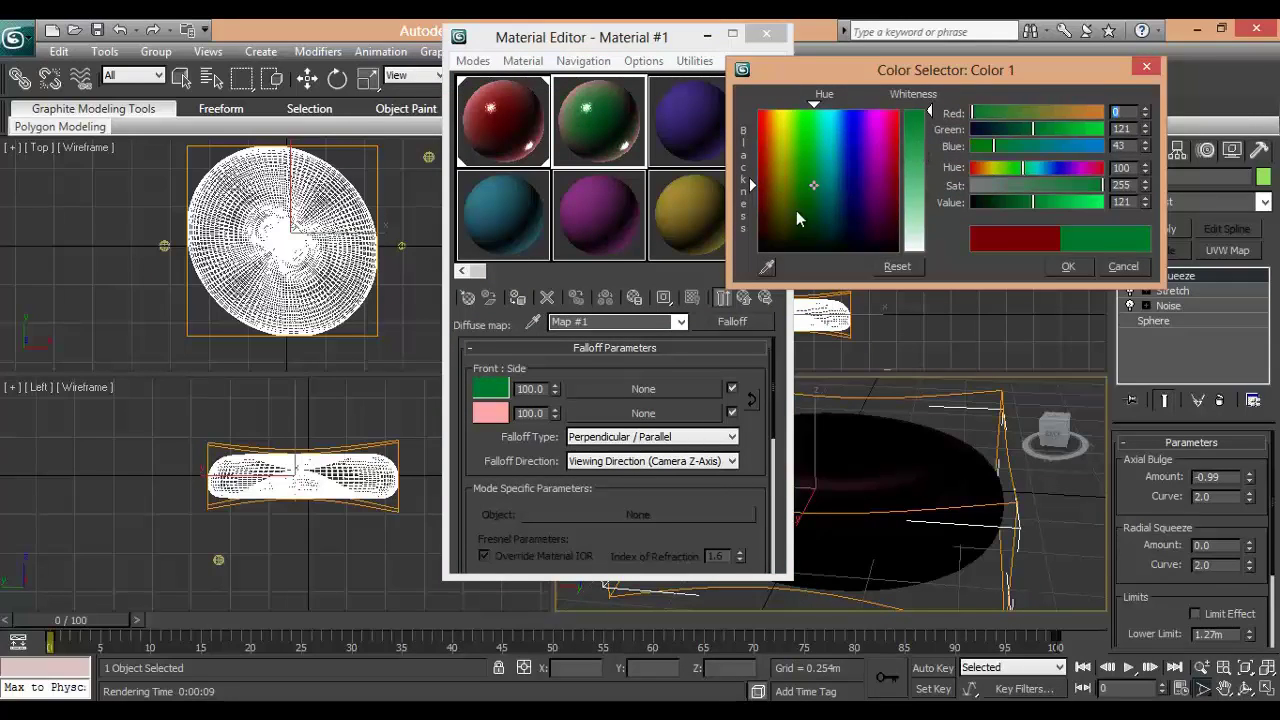
left_click_drag(811, 191, 790, 231)
left_click_drag(930, 126, 929, 112)
left_click_drag(999, 201, 987, 200)
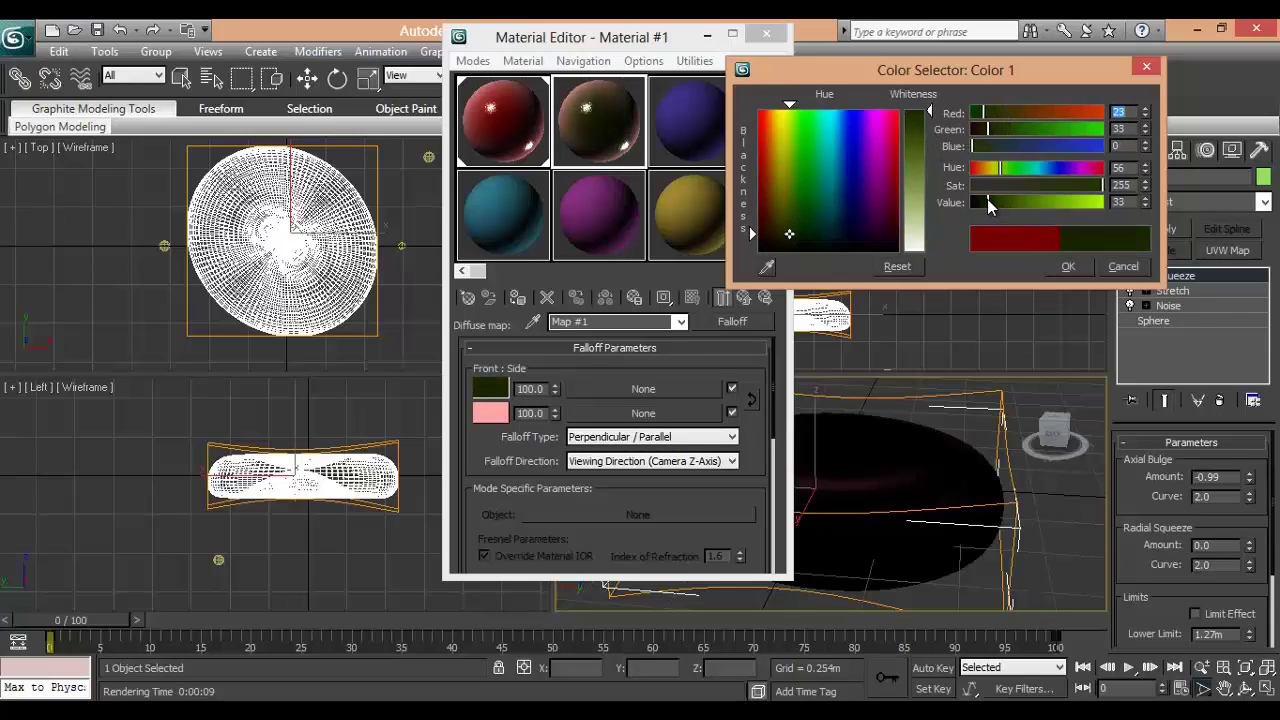
left_click(790, 231)
left_click_drag(790, 233, 793, 243)
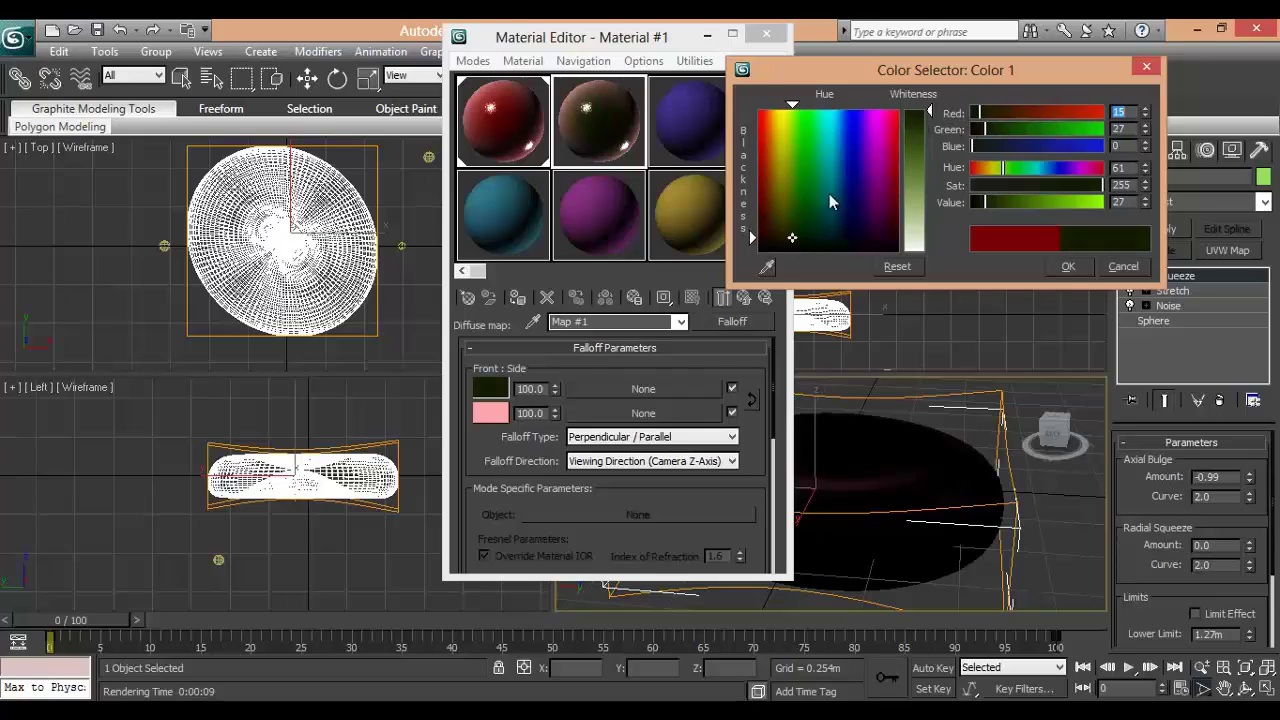
left_click(790, 233)
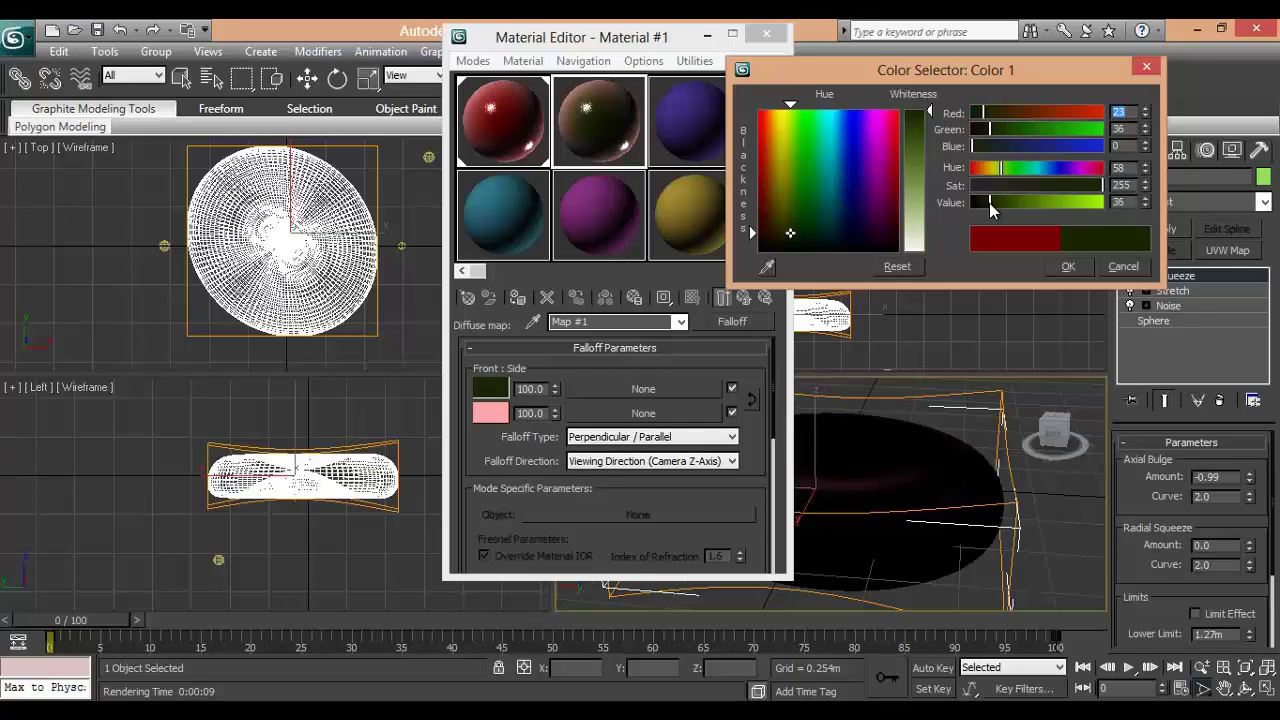
left_click_drag(992, 207, 989, 204)
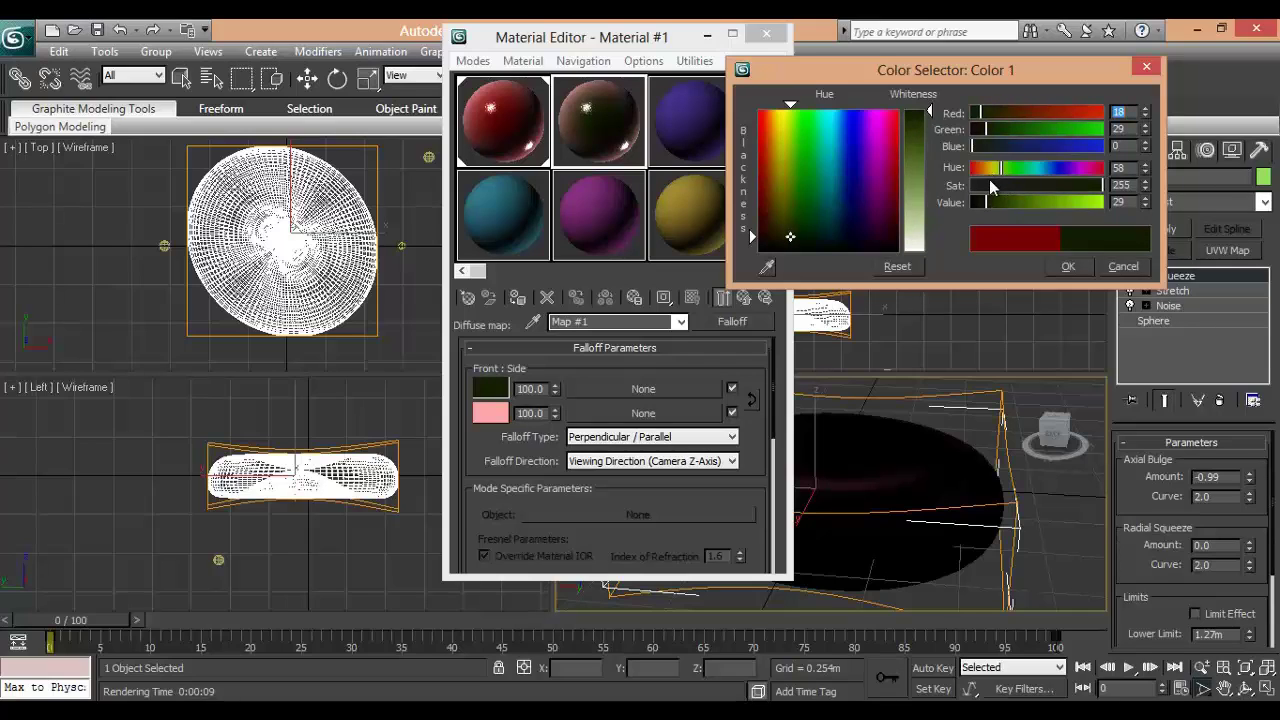
left_click_drag(960, 71, 908, 68)
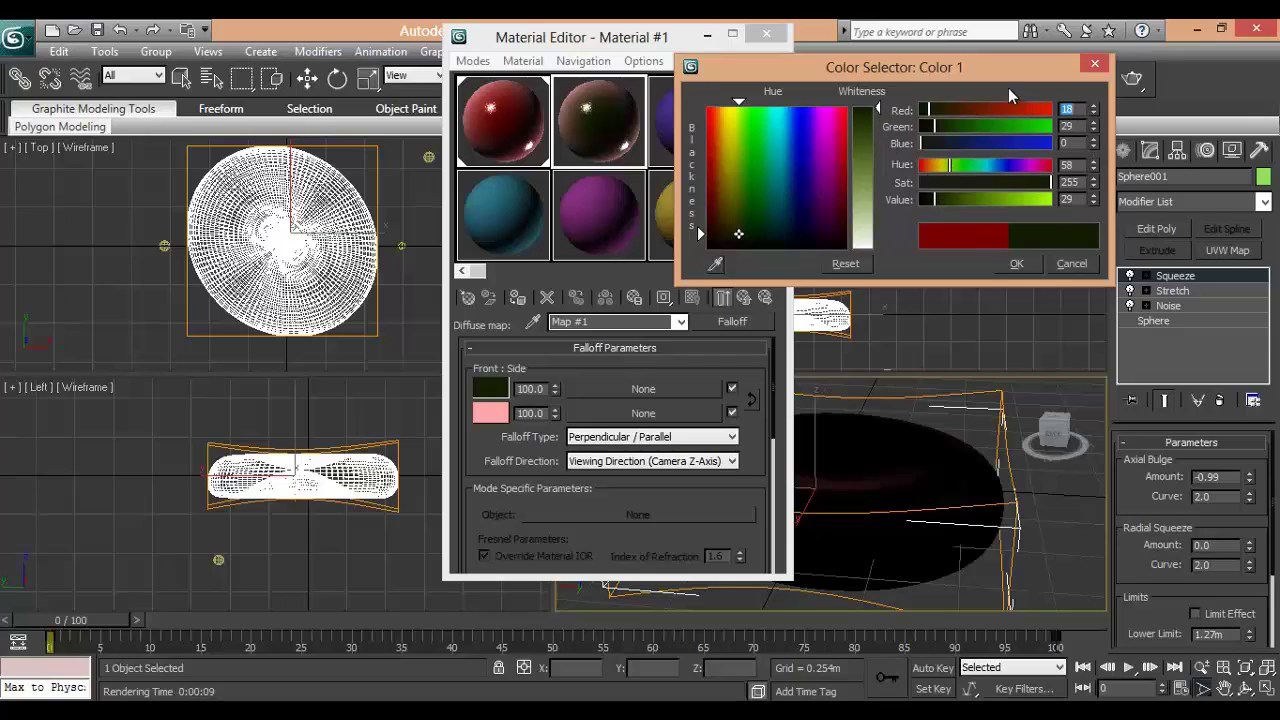
left_click_drag(1008, 67, 1028, 52)
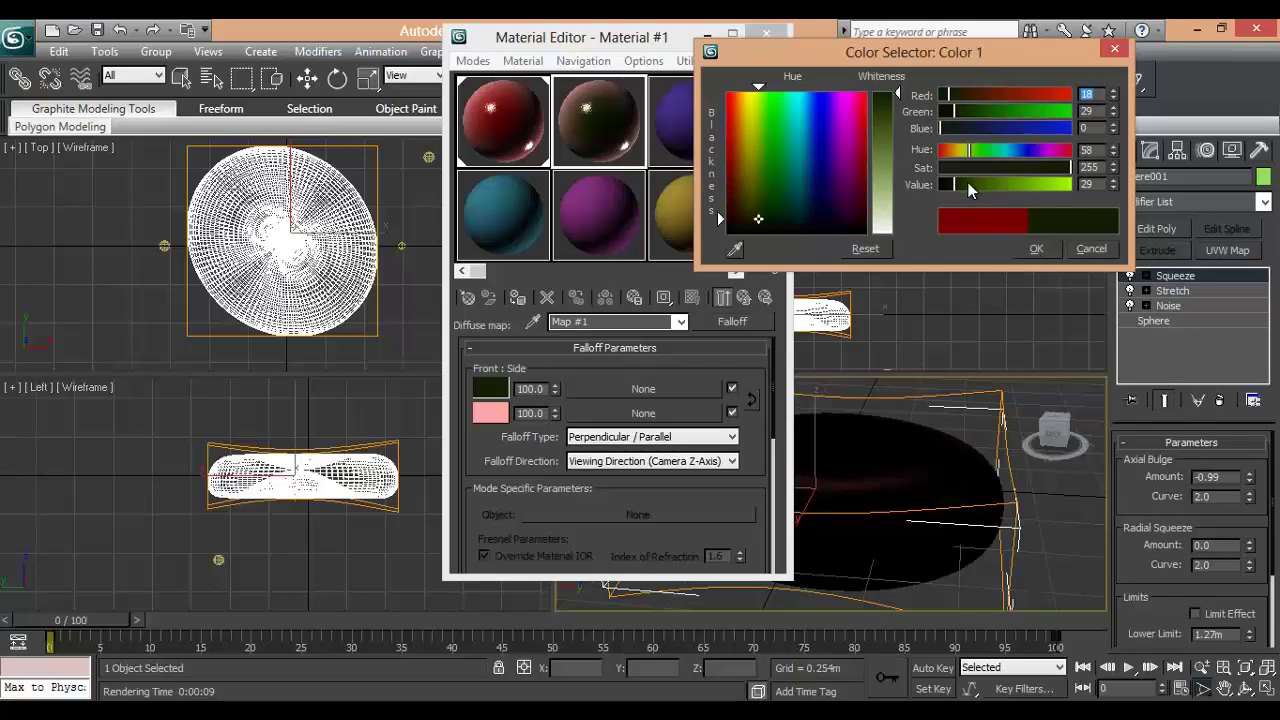
left_click(1032, 249)
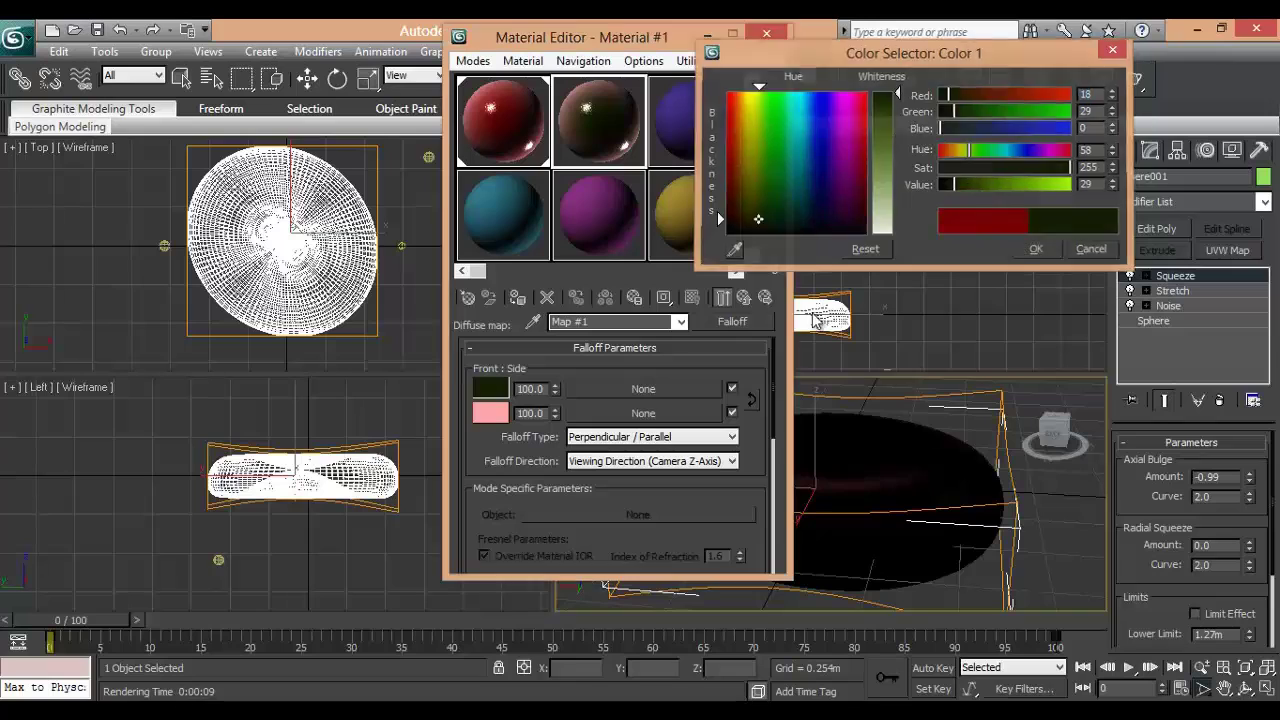
Change the Falloff side colour from pink to a pale grey olive.
left_click(490, 413)
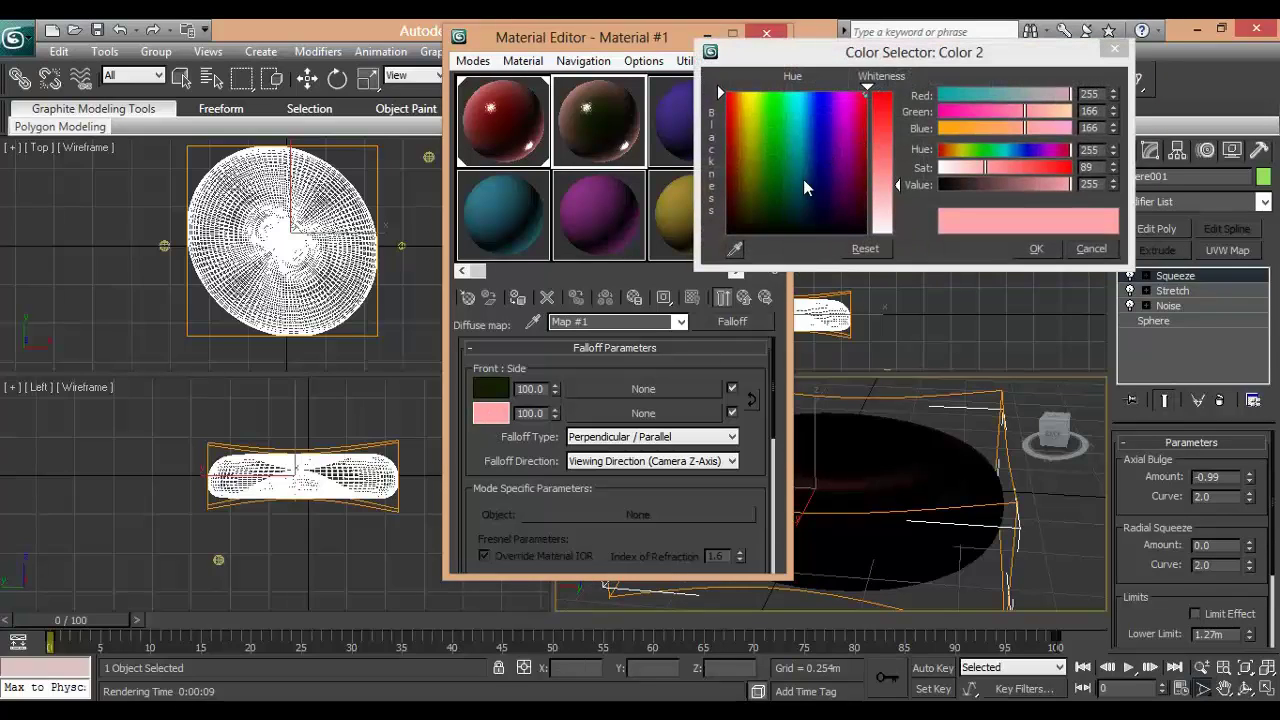
left_click_drag(803, 187, 759, 217)
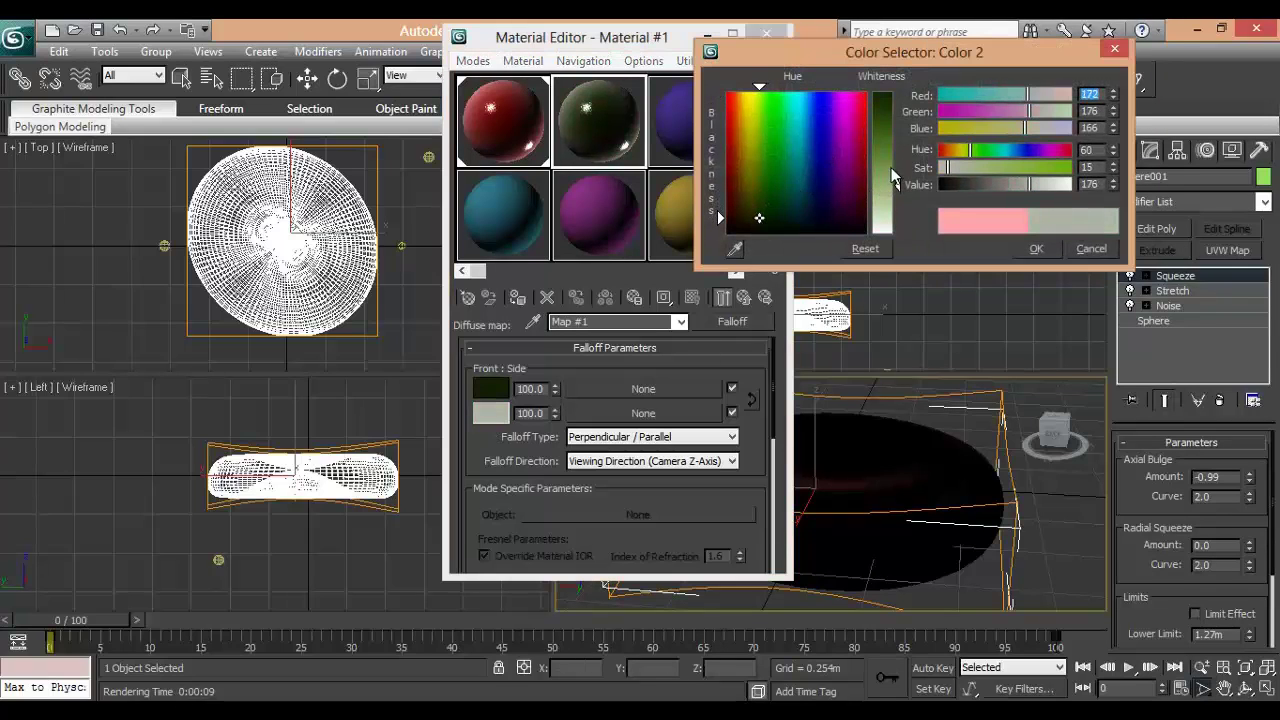
mouse_move(893, 177)
left_mouse_down()
mouse_move(897, 206)
mouse_move(890, 180)
mouse_move(874, 176)
left_mouse_up()
left_click_drag(790, 170, 759, 210)
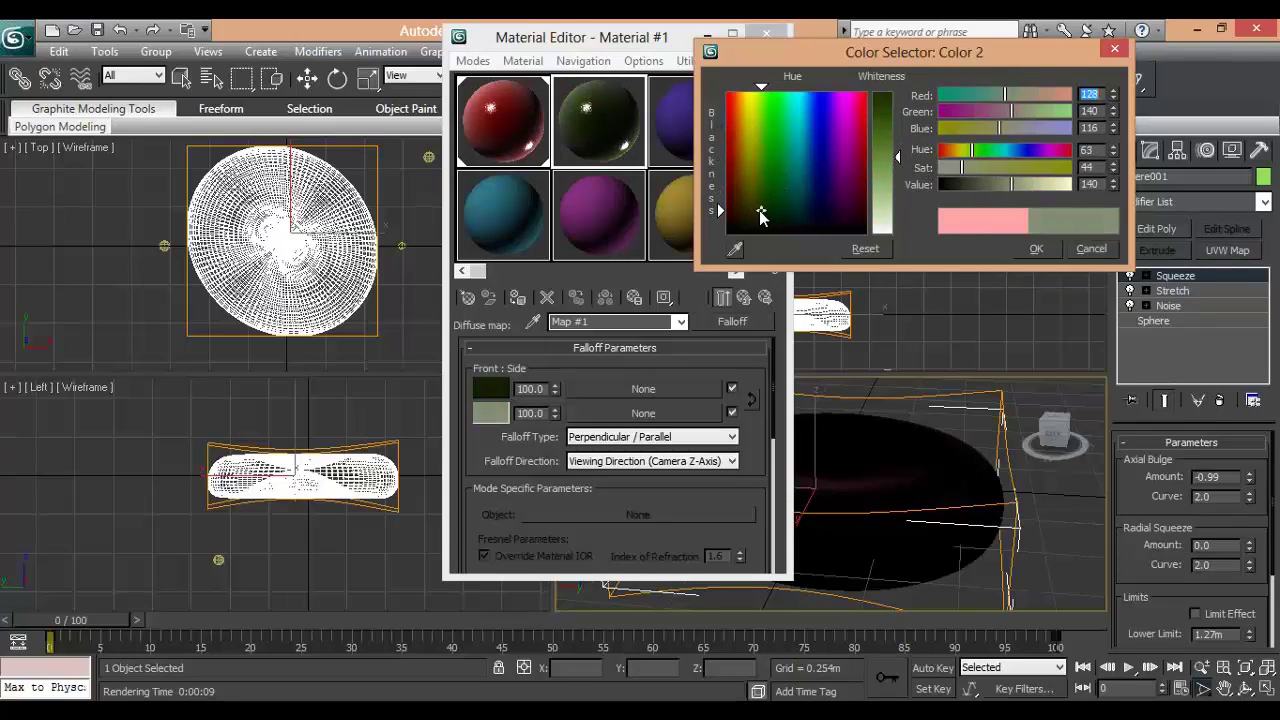
left_click(1055, 248)
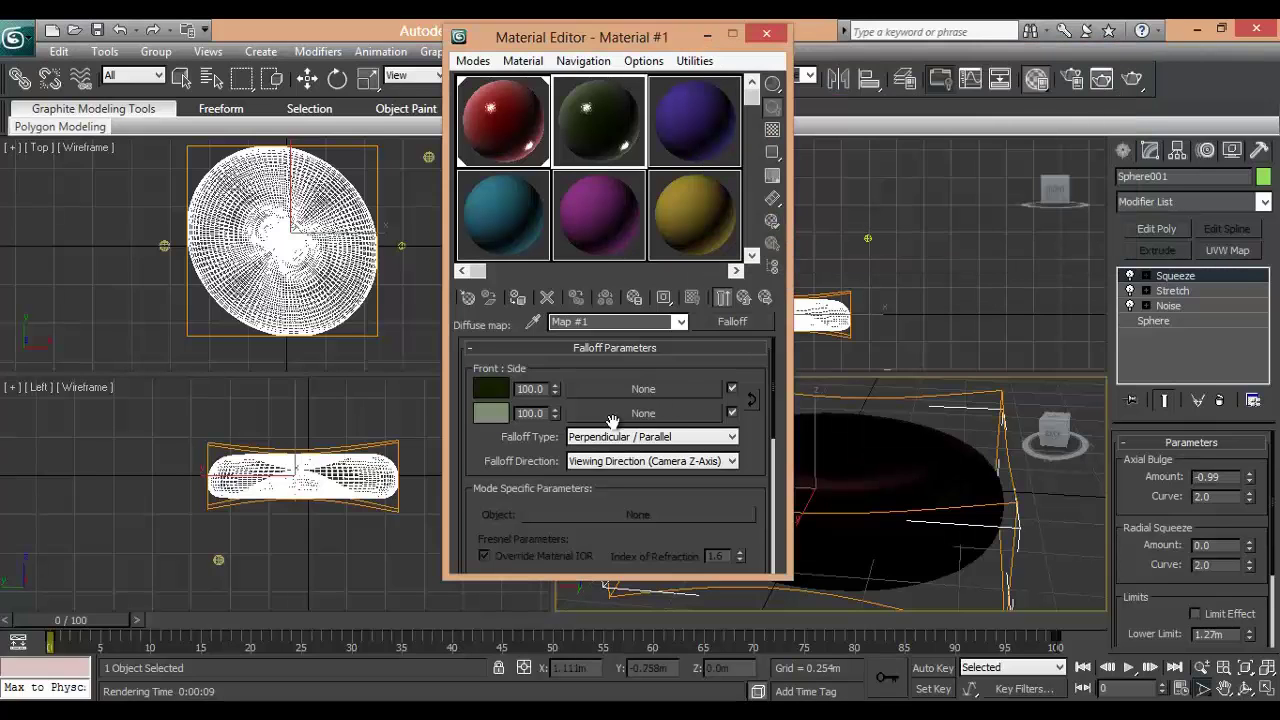
Drag the second sample material onto the blood cell, bringing up the name-clash dialog.
left_click_drag(555, 36, 330, 32)
left_click_drag(383, 117, 757, 472)
left_click_drag(649, 262, 761, 184)
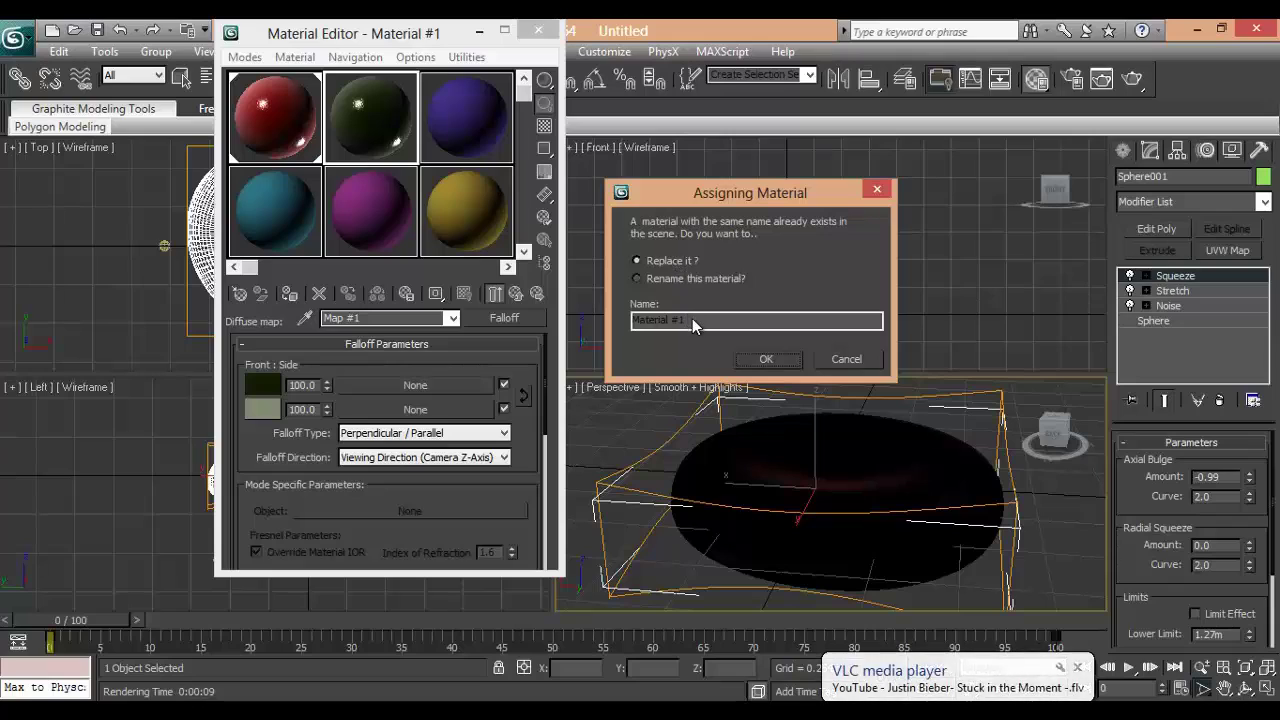
Choose Rename this material and name it 'ded cell' to assign it to the blood cell.
left_click(640, 278)
left_click_drag(692, 320, 622, 316)
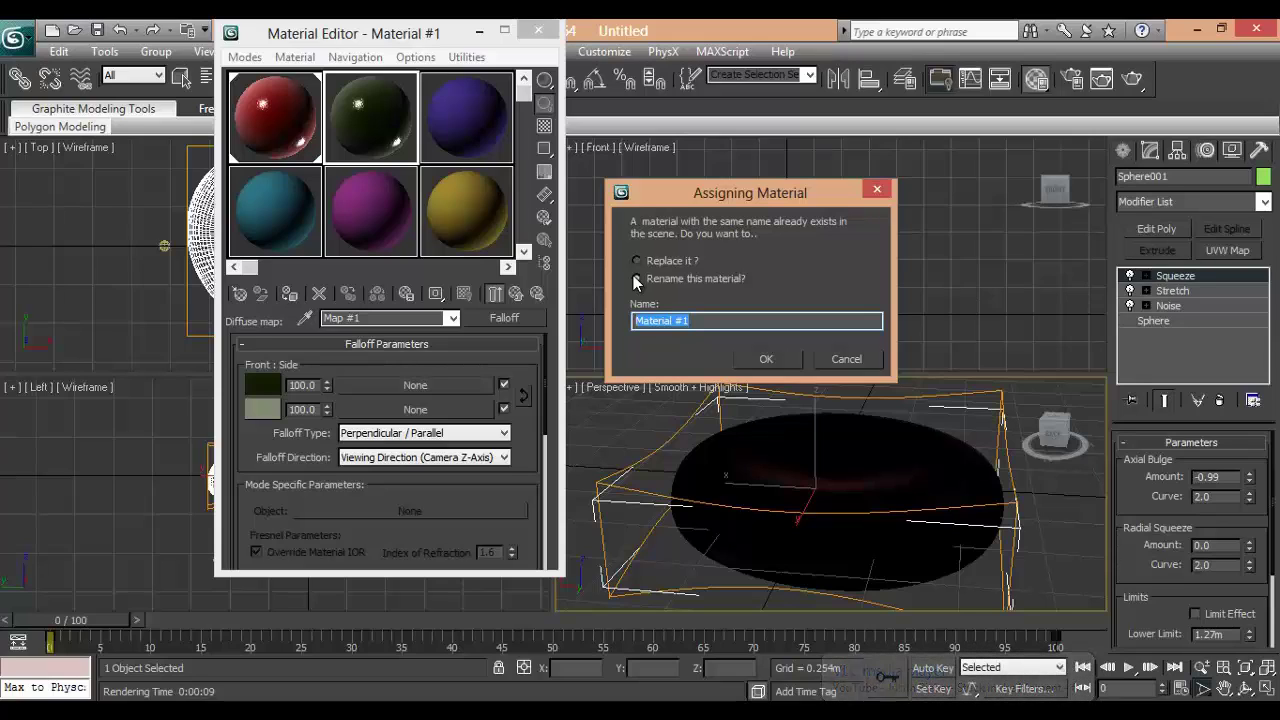
type("ded cell")
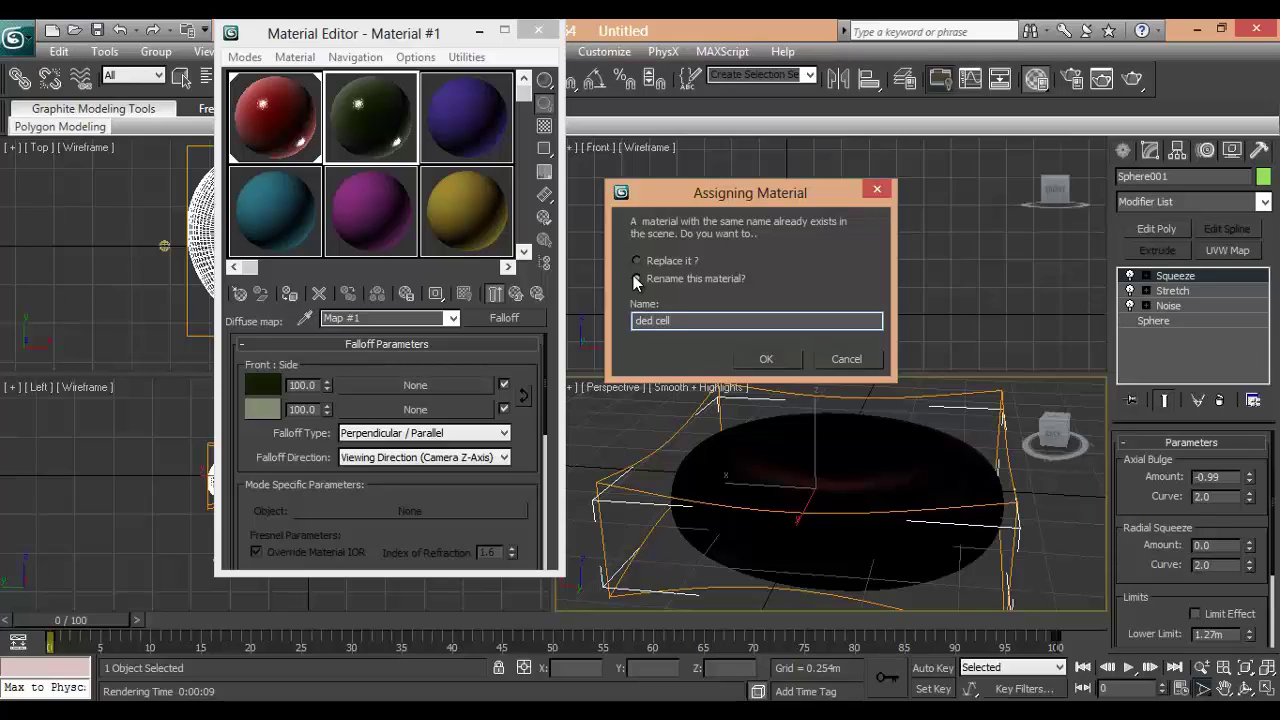
key("Return")
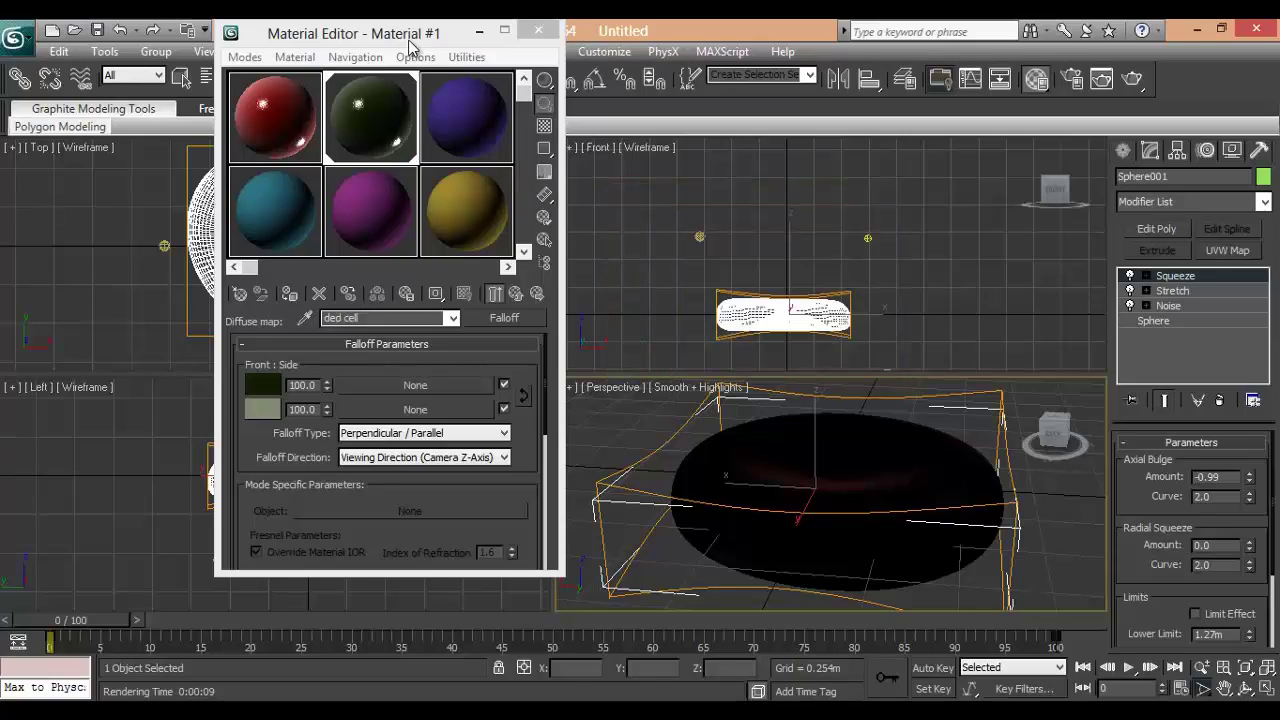
left_click_drag(415, 40, 345, 46)
Render the green blood cell to preview ded cell, then close the render windows.
left_click(1130, 78)
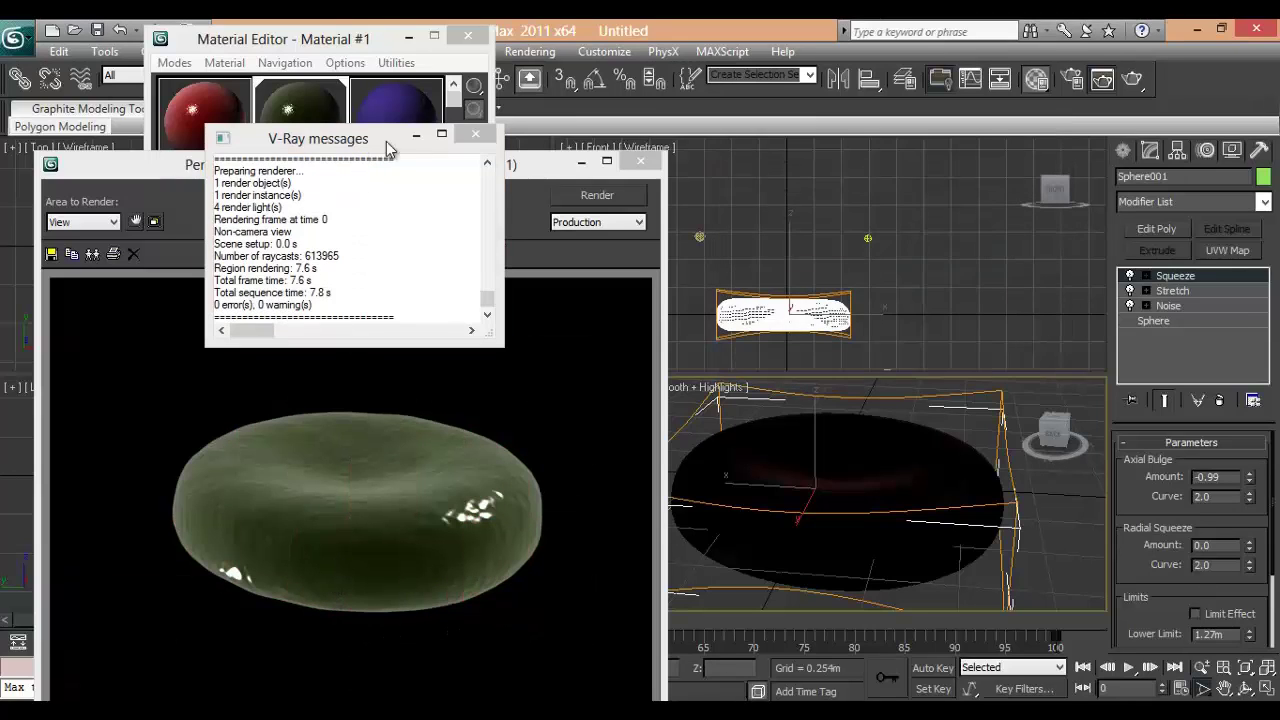
left_click(475, 133)
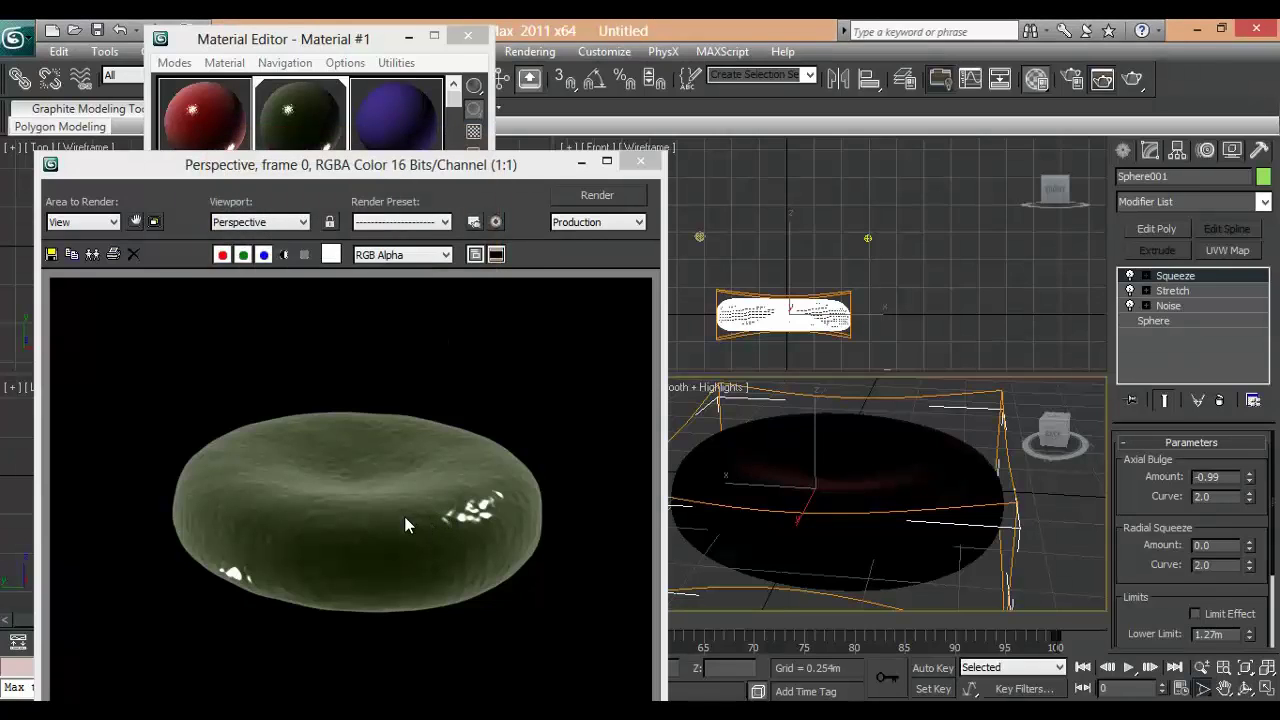
left_click(641, 162)
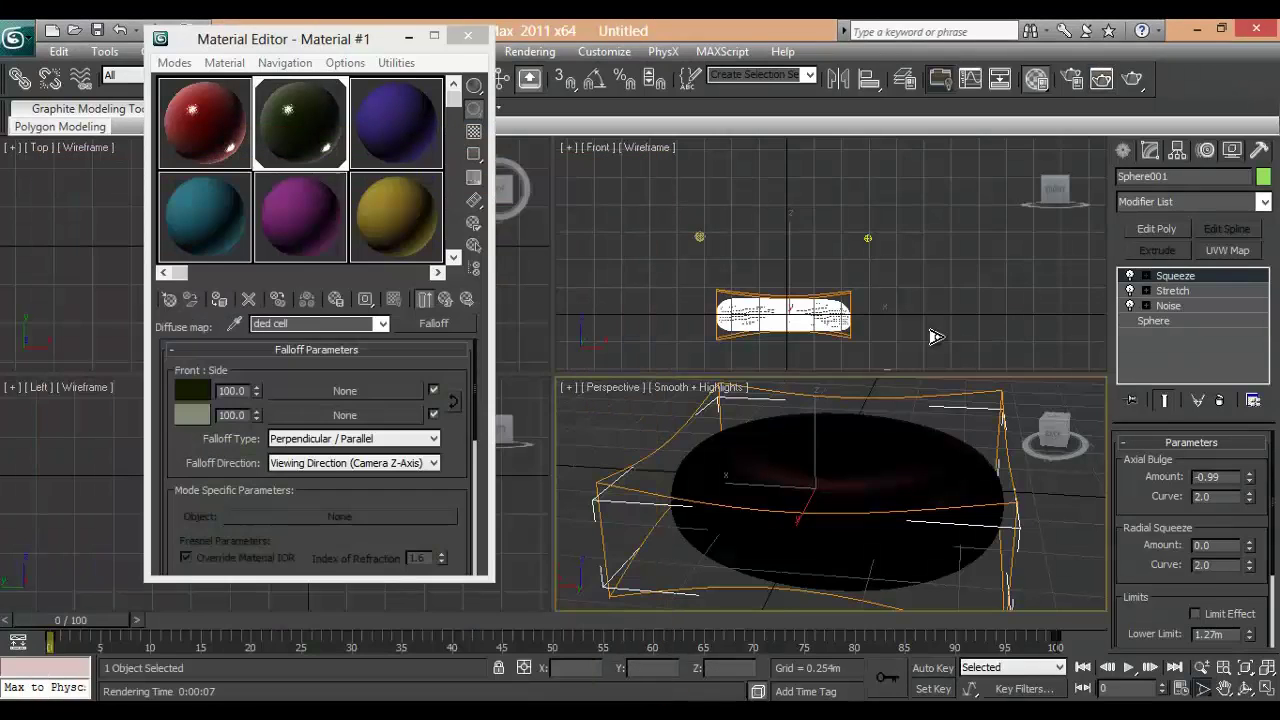
Make the Falloff front colour paler with the Whiteness slider and render again to compare.
left_click(197, 399)
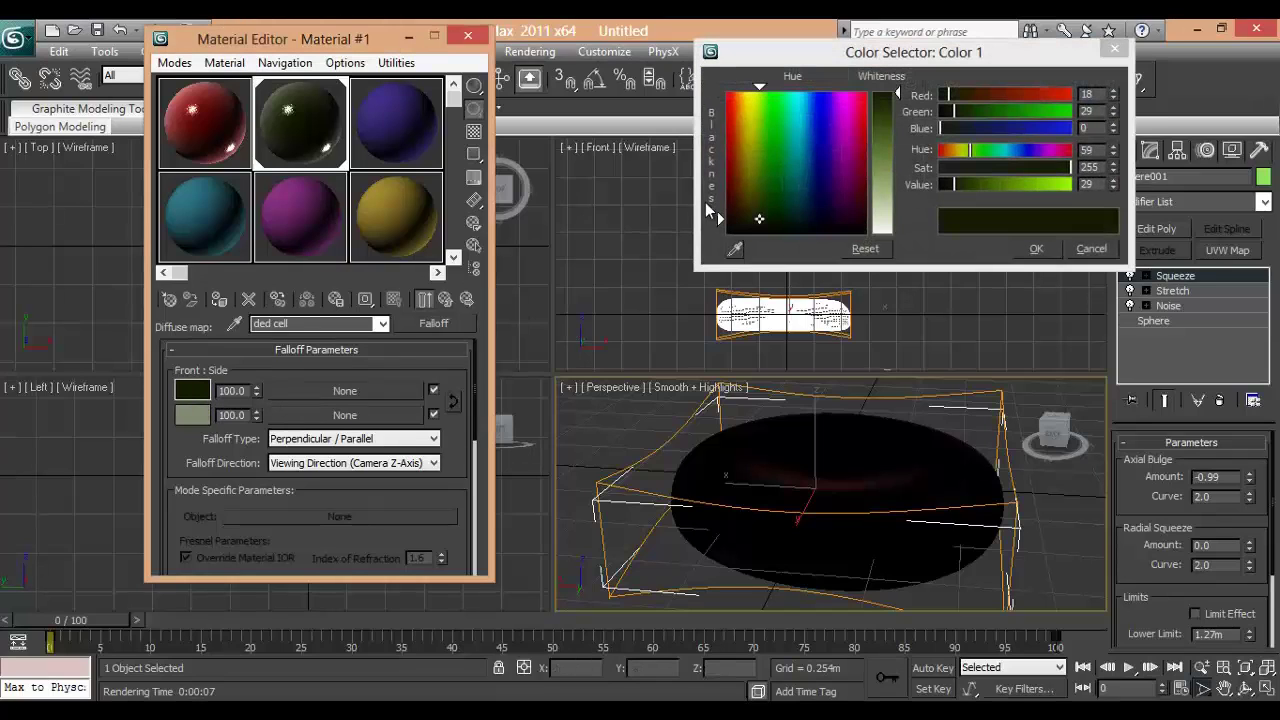
left_click_drag(885, 108, 892, 134)
left_click(1030, 248)
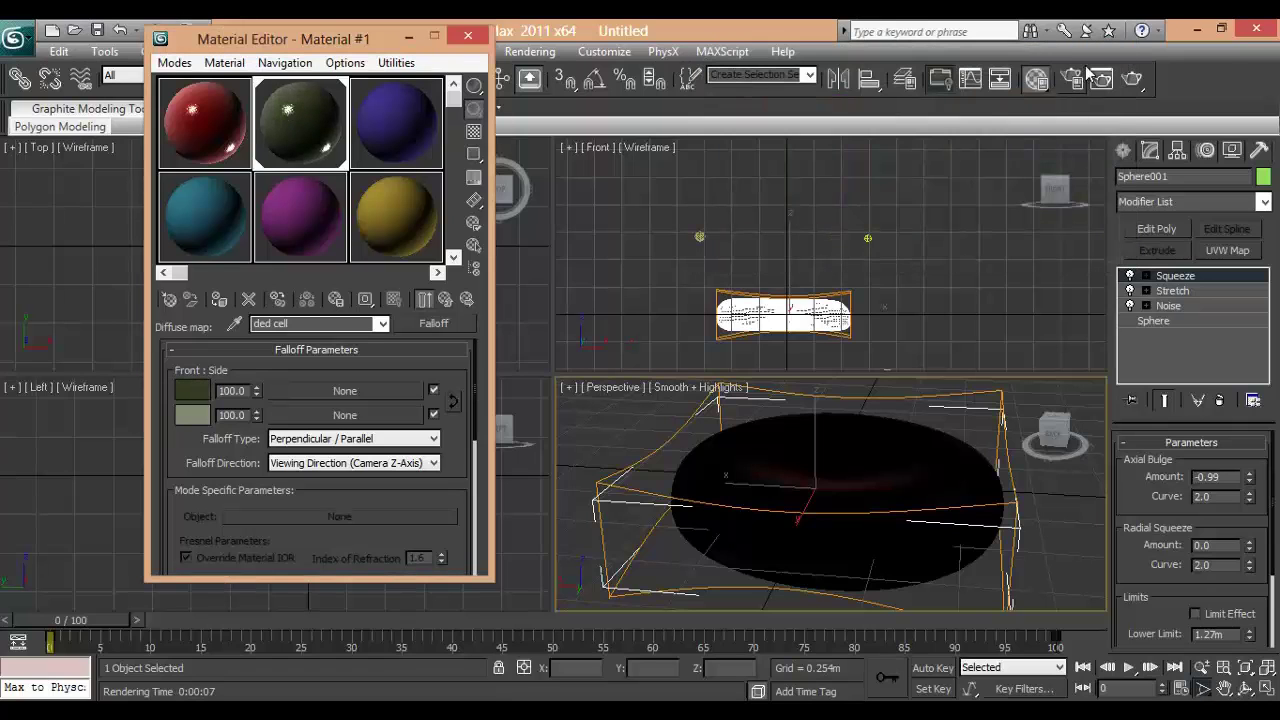
key("shift+q")
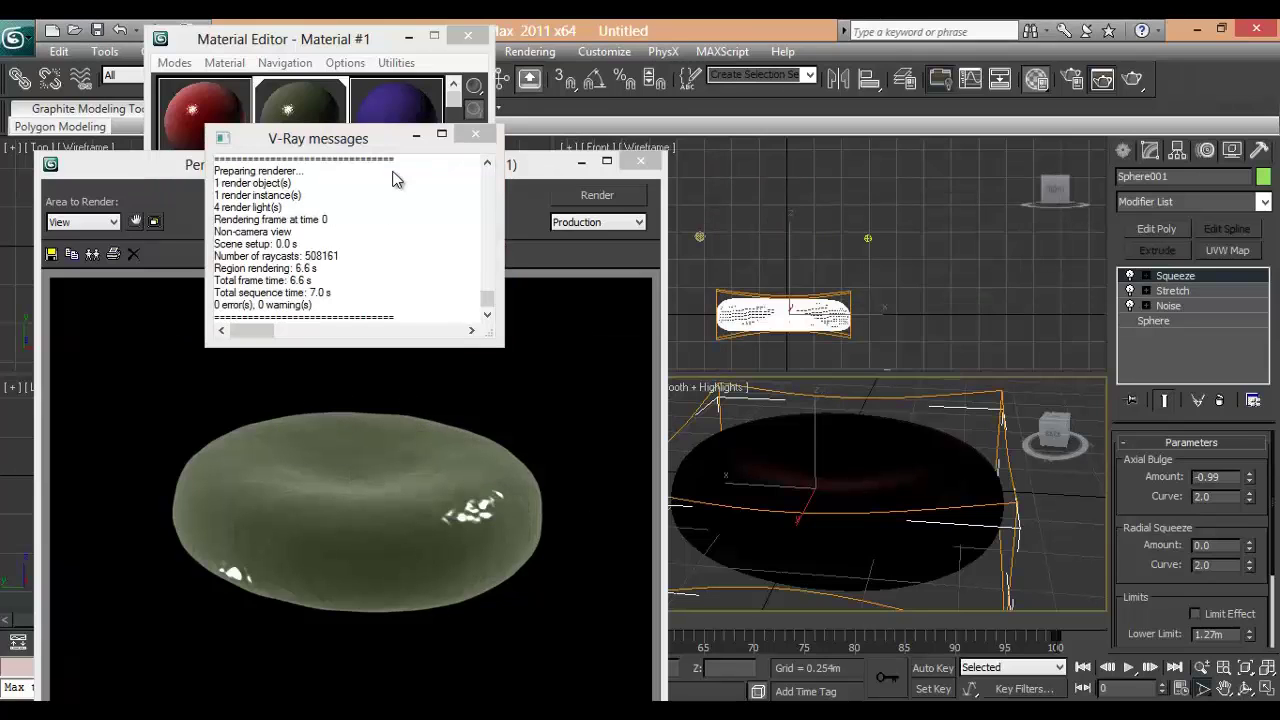
left_click(476, 134)
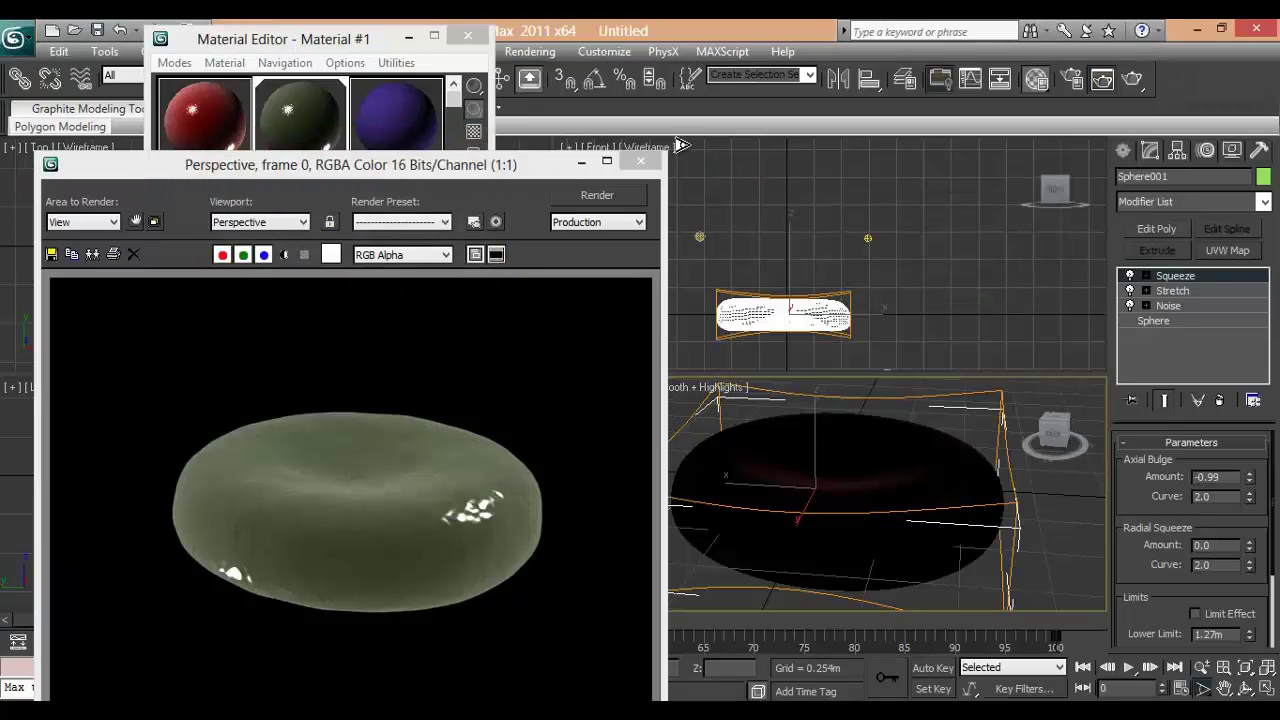
left_click(1133, 78)
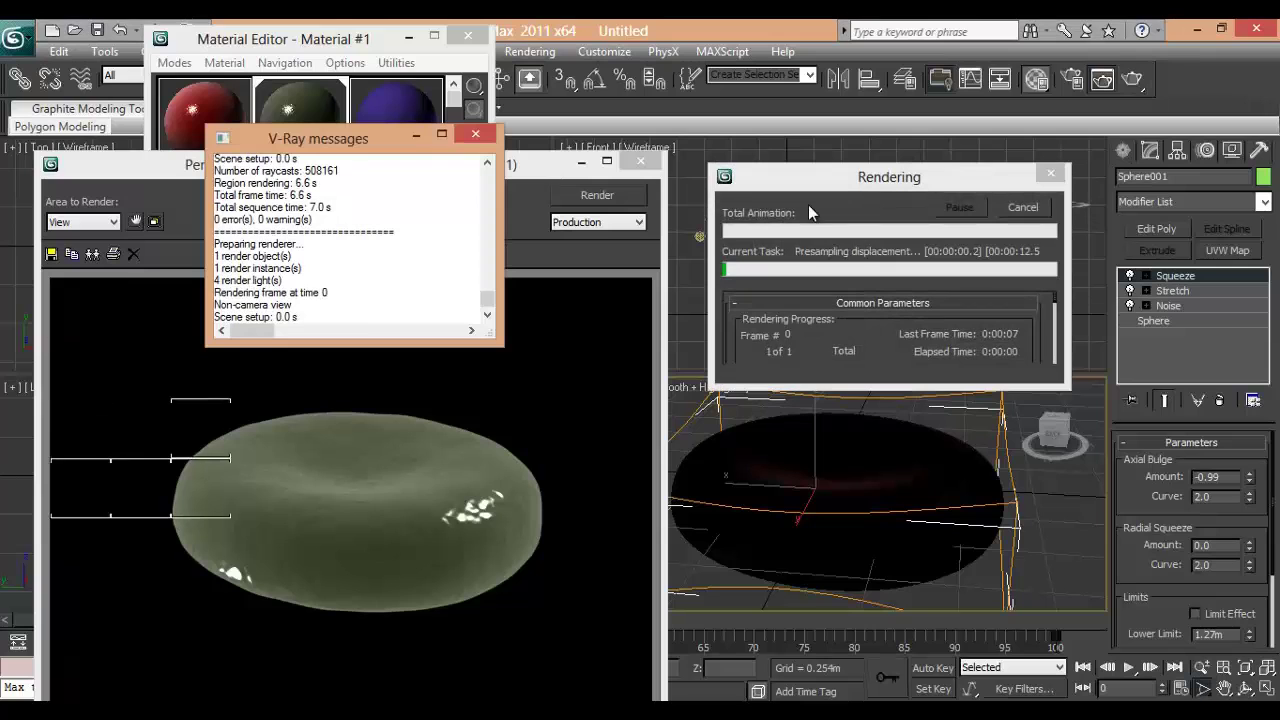
left_click(1050, 173)
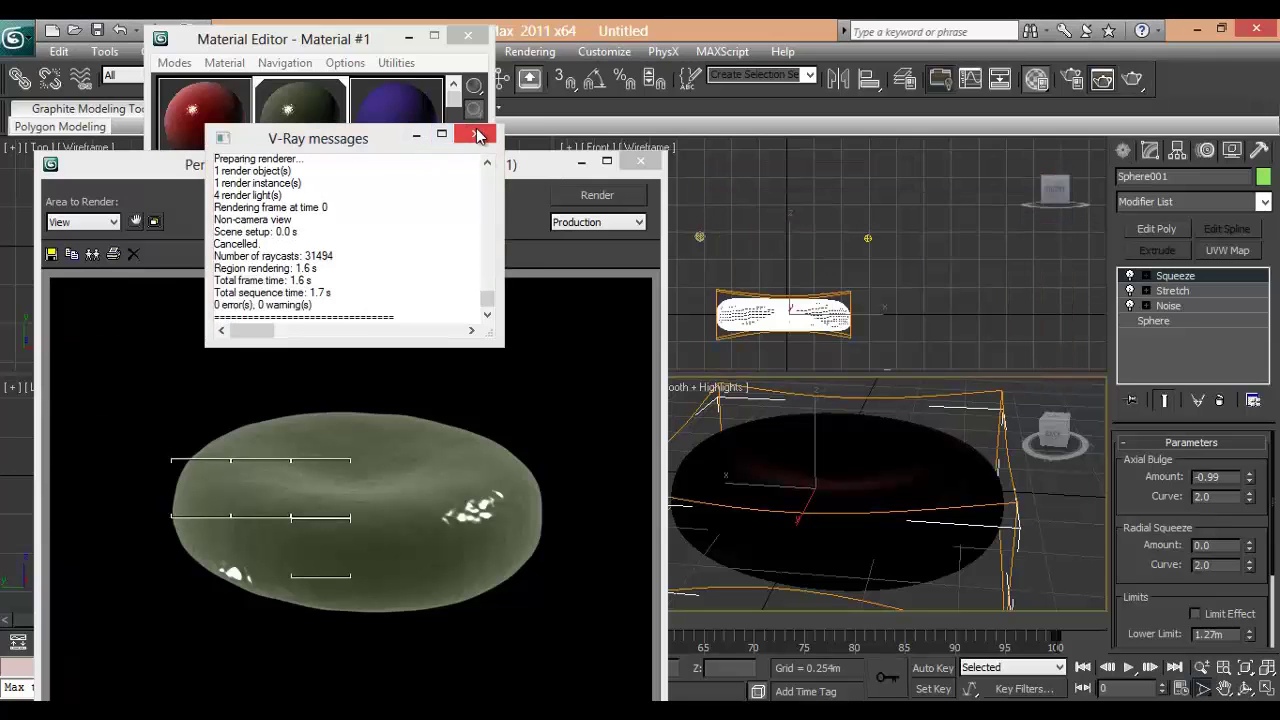
left_click(476, 134)
Close the render window and make the Falloff front colour slightly darker.
left_click(640, 162)
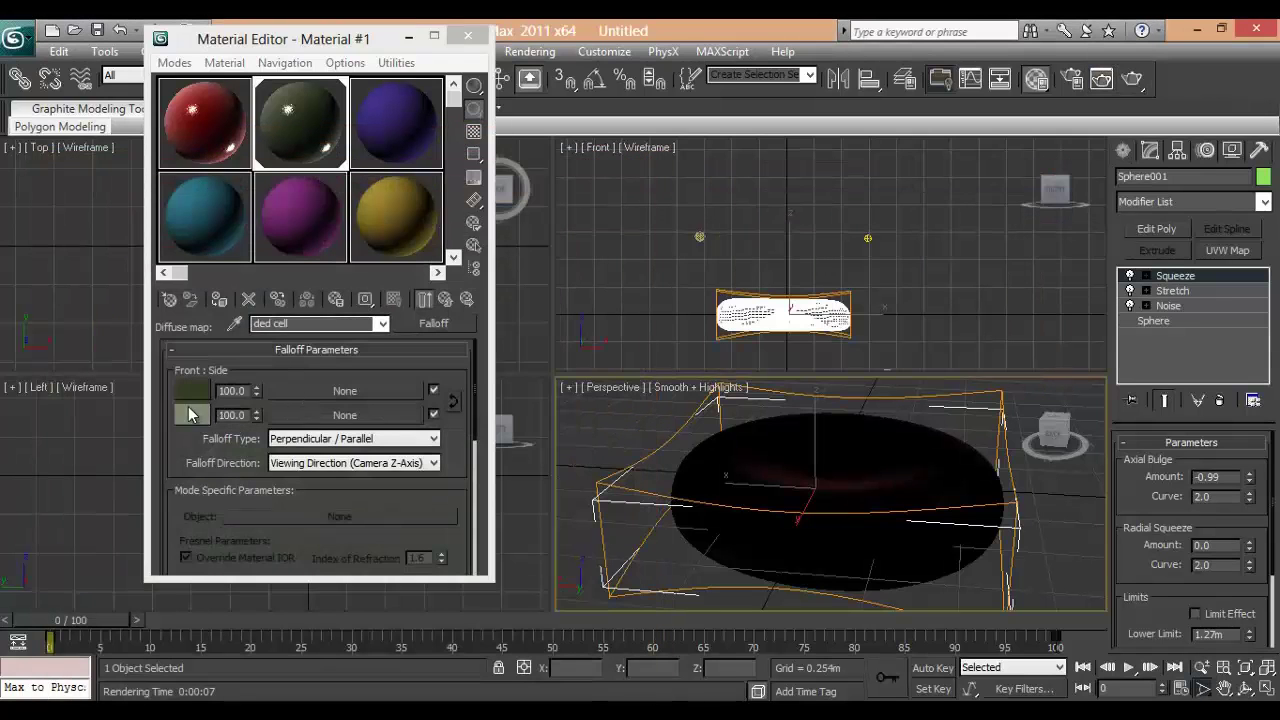
left_click(189, 396)
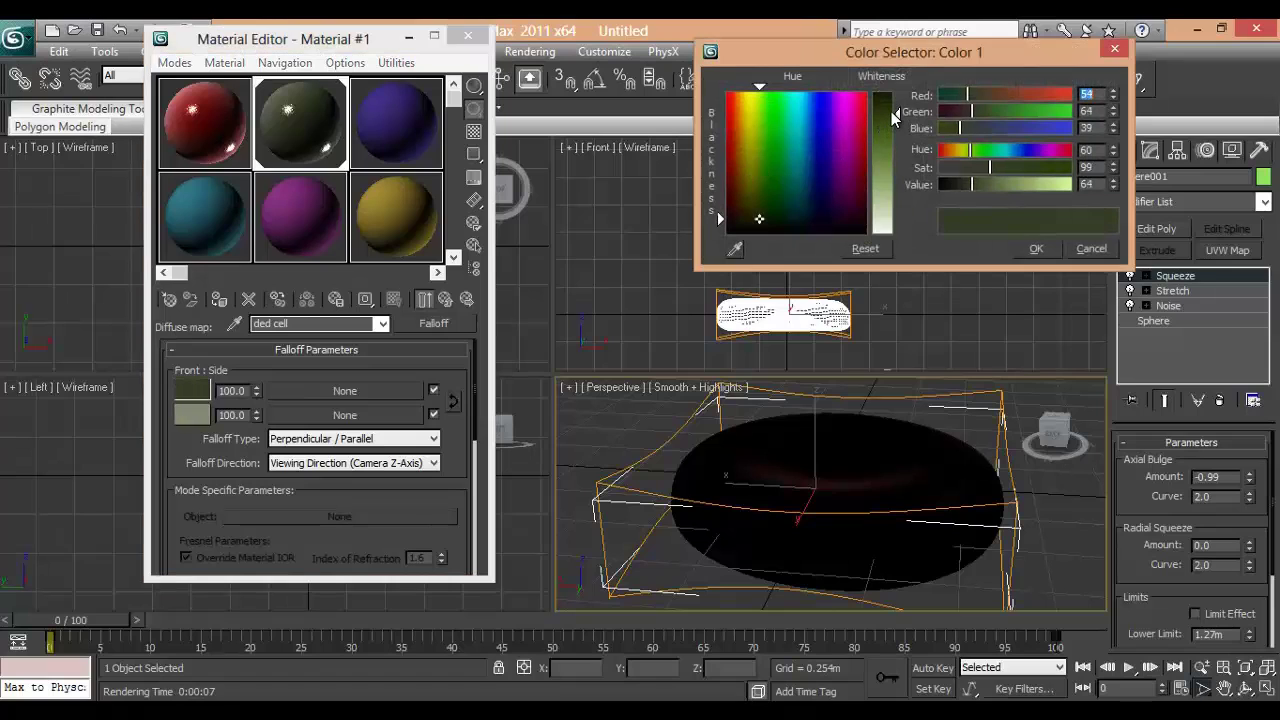
left_click(888, 108)
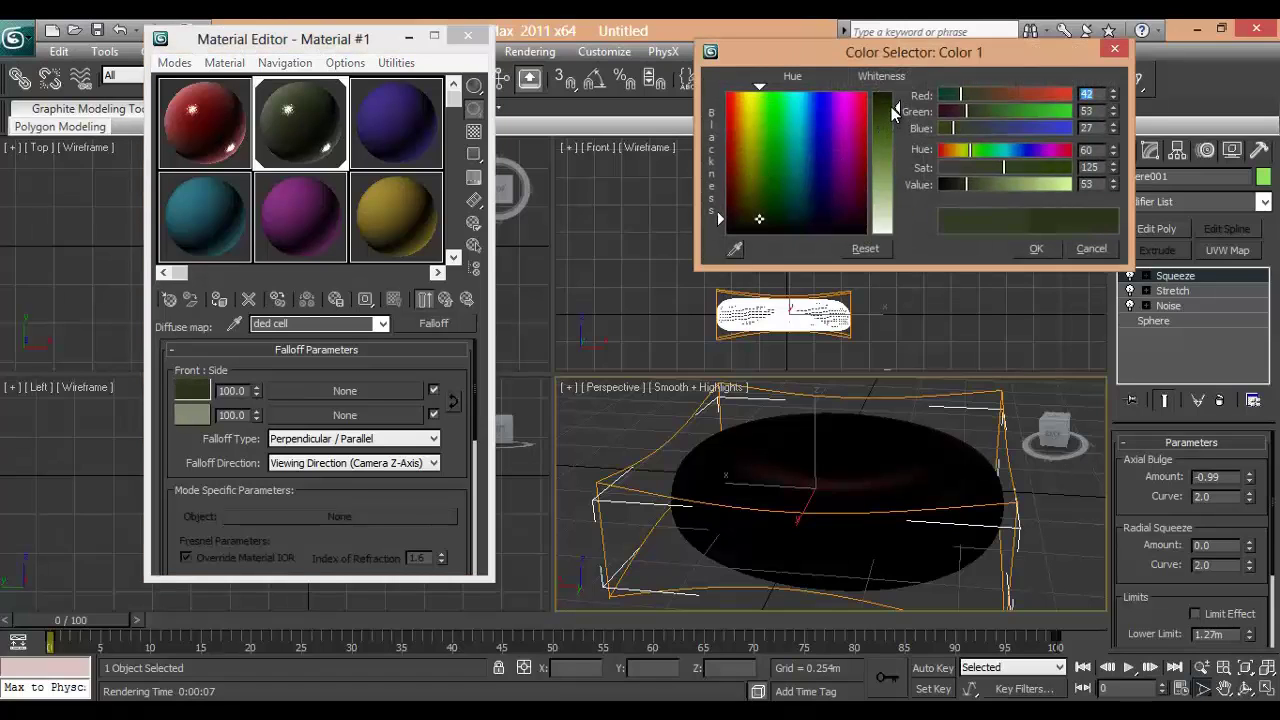
left_click(1033, 248)
Adjust the Falloff side colour to a light grey-green (141, 155, 129).
left_click(192, 414)
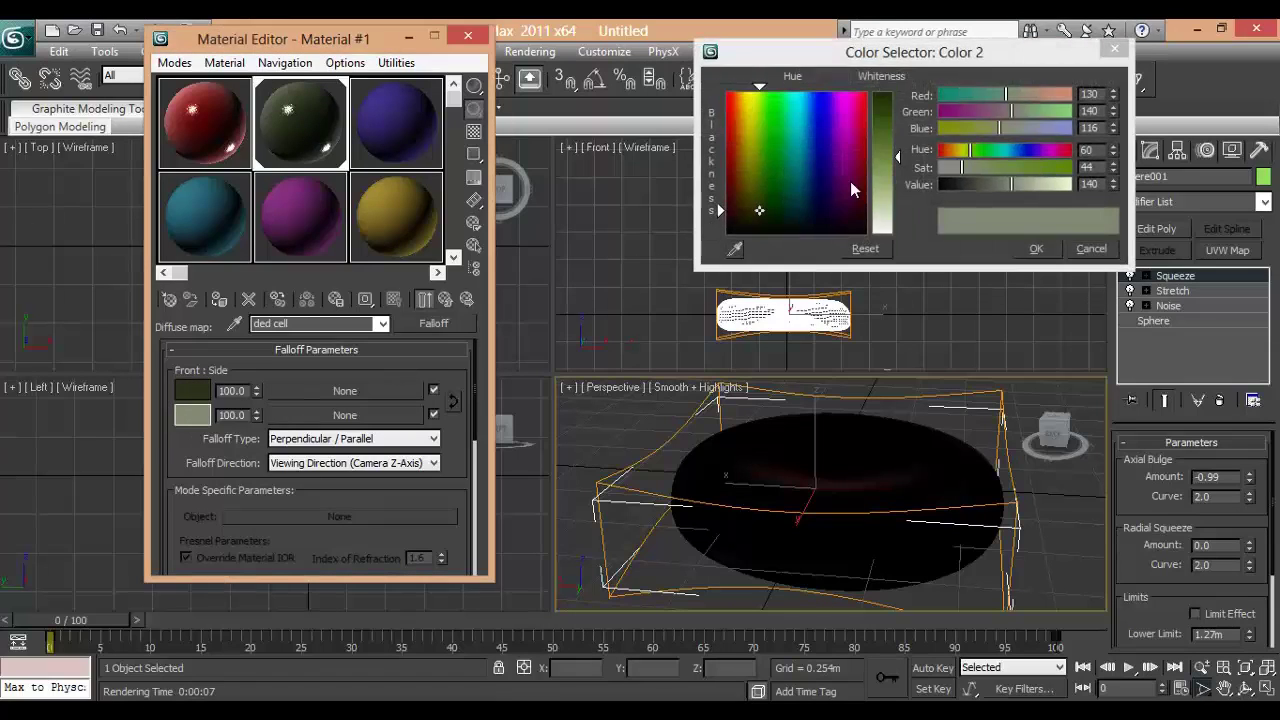
left_click_drag(891, 154, 890, 153)
left_click_drag(759, 211, 762, 207)
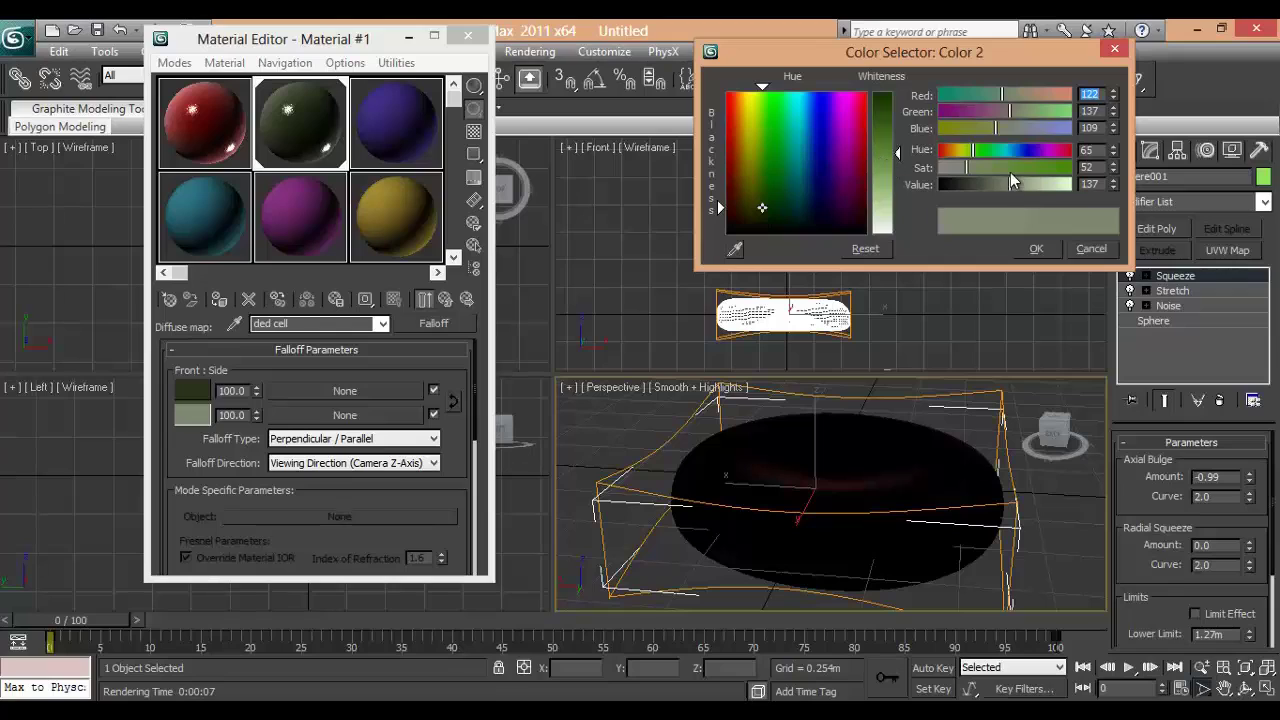
left_click_drag(990, 167, 968, 167)
left_click_drag(893, 185, 898, 168)
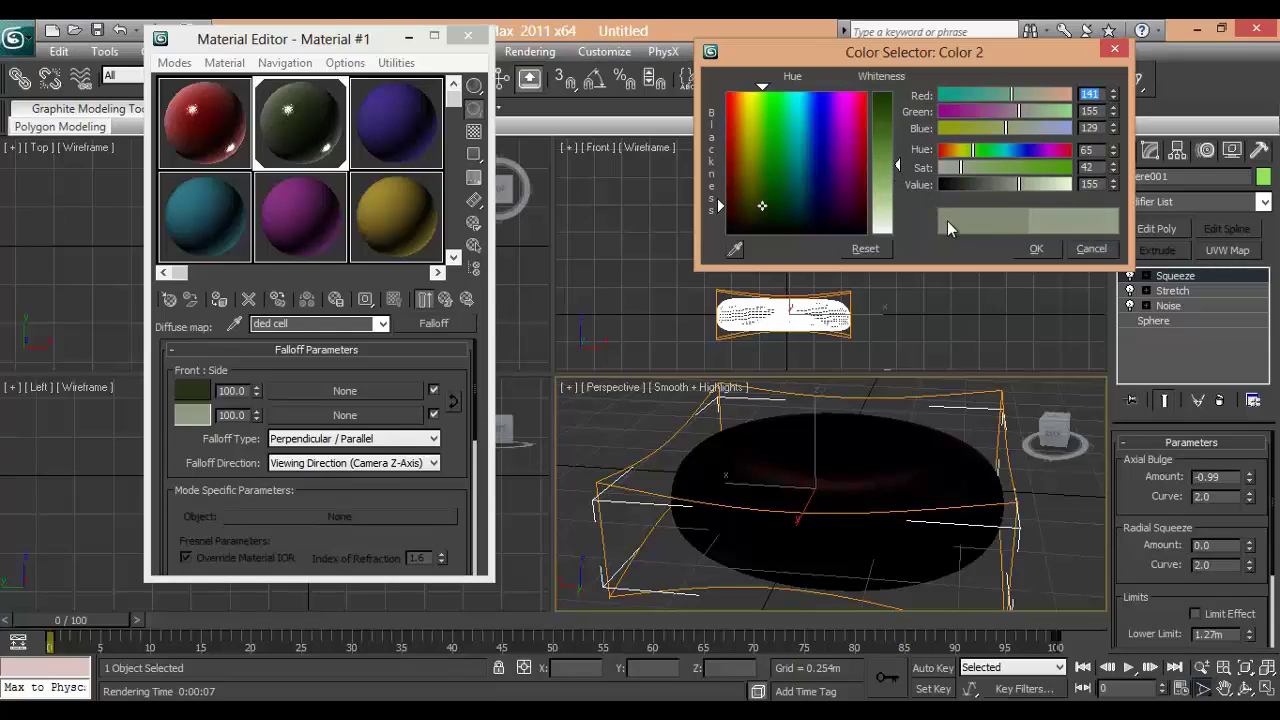
left_click(1036, 248)
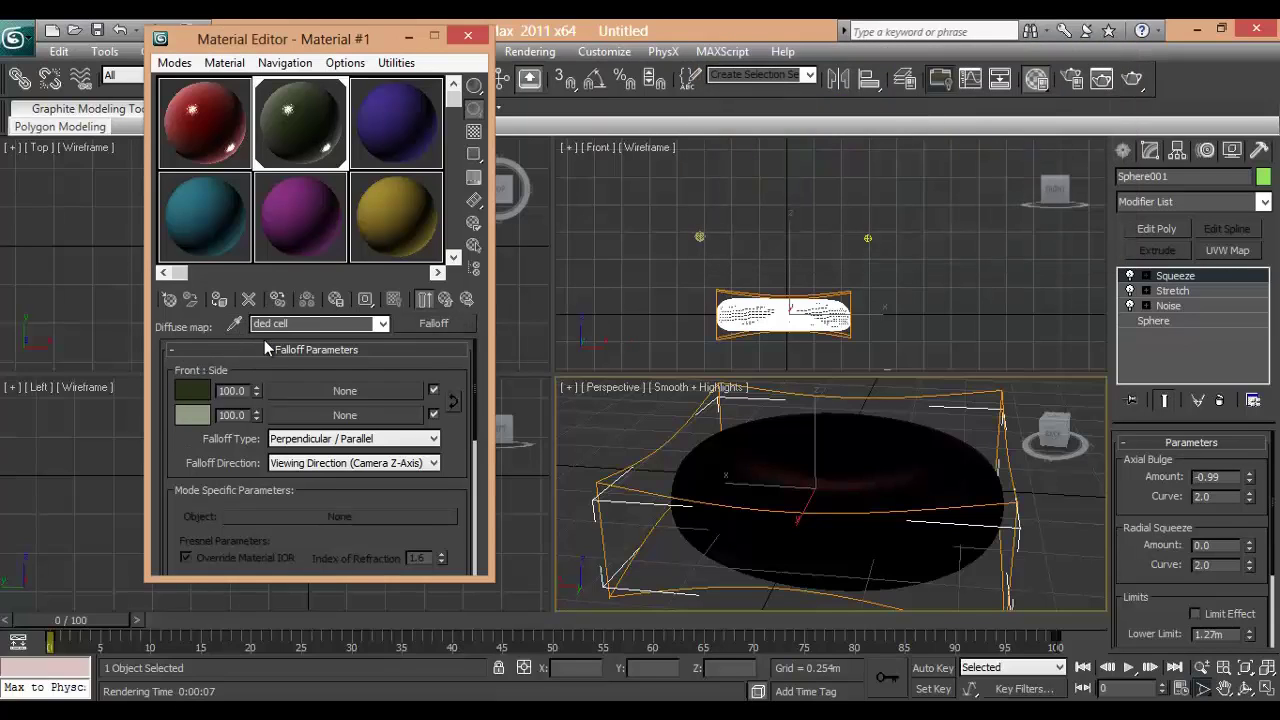
Clear the Noise map from ded cell's Displace slot, keeping the Noise bump, and pick a replacement map.
left_click(446, 299)
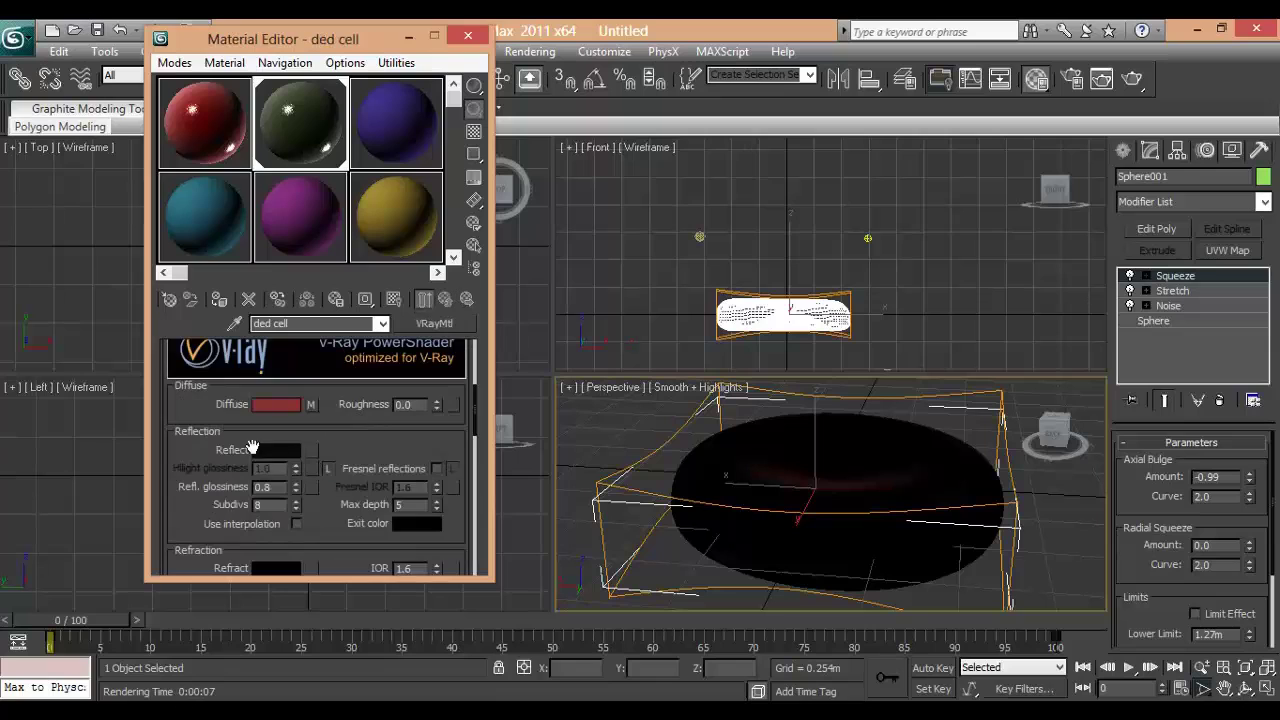
scroll(230, 444, "down", 2)
scroll(205, 447, "down", 3)
scroll(199, 447, "down", 3)
scroll(197, 440, "down", 3)
scroll(190, 400, "down", 2)
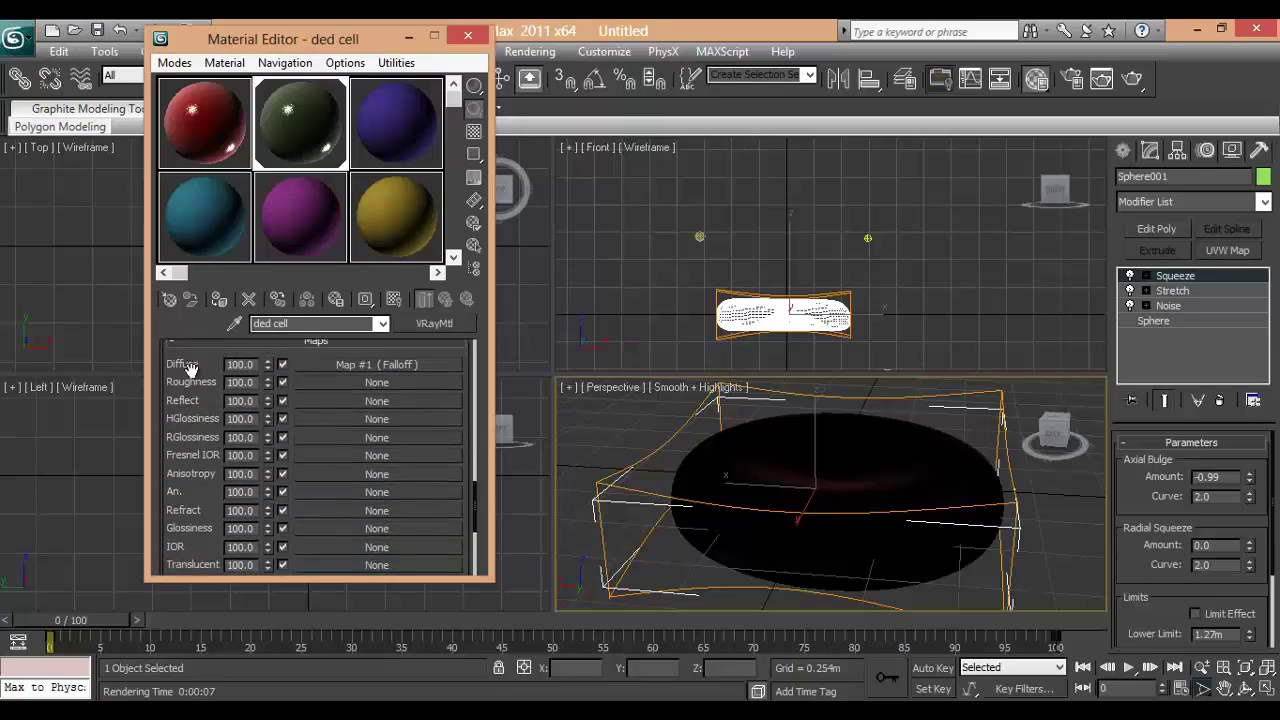
scroll(188, 440, "down", 4)
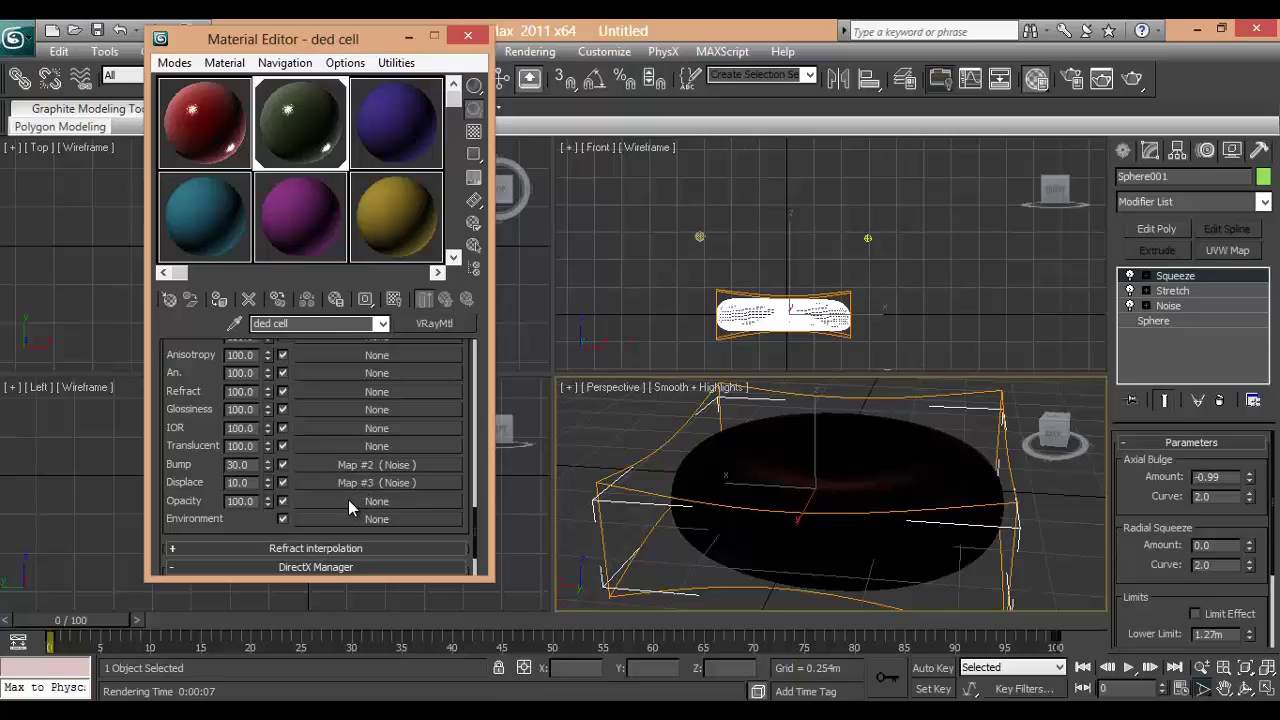
left_click_drag(348, 499, 344, 481)
left_click(372, 485)
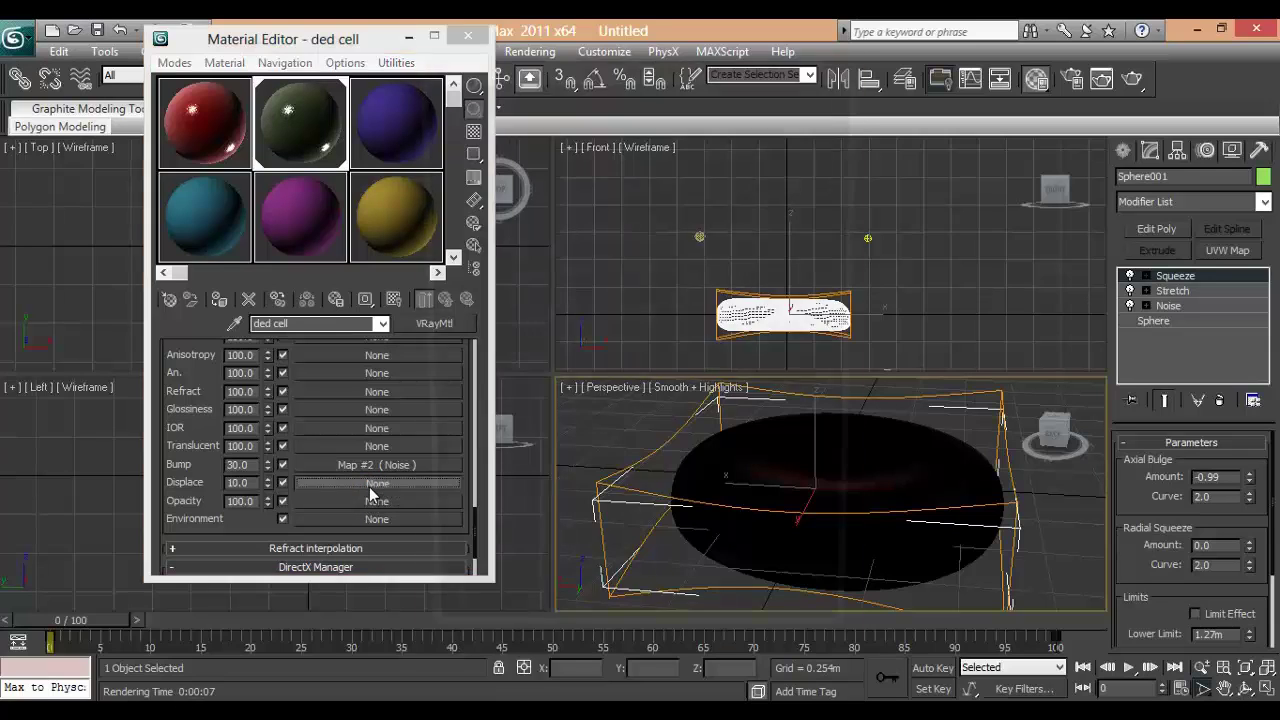